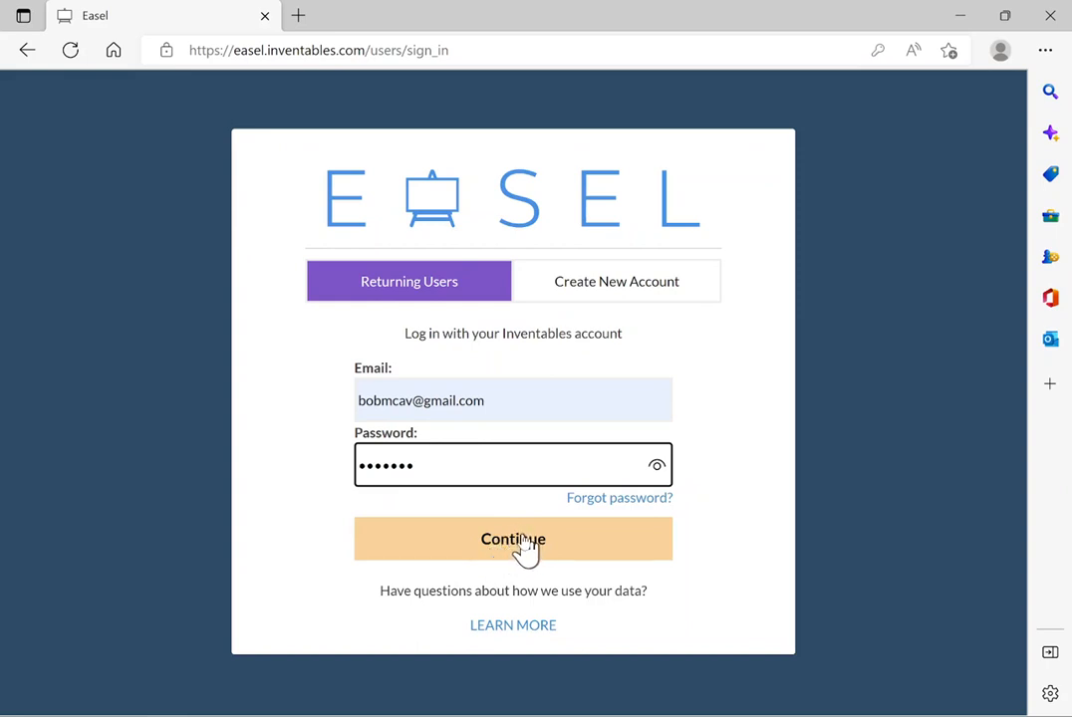
Log in with the filled-in account details and open the Lesson 7 moving projects project.
click(523, 546)
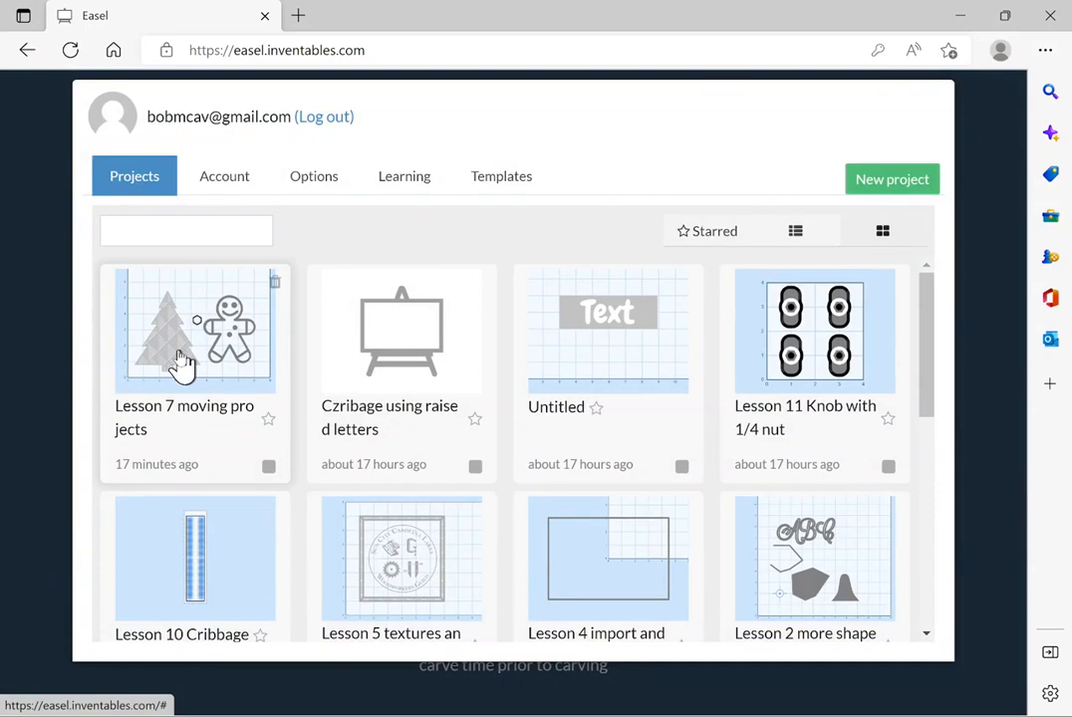
click(182, 360)
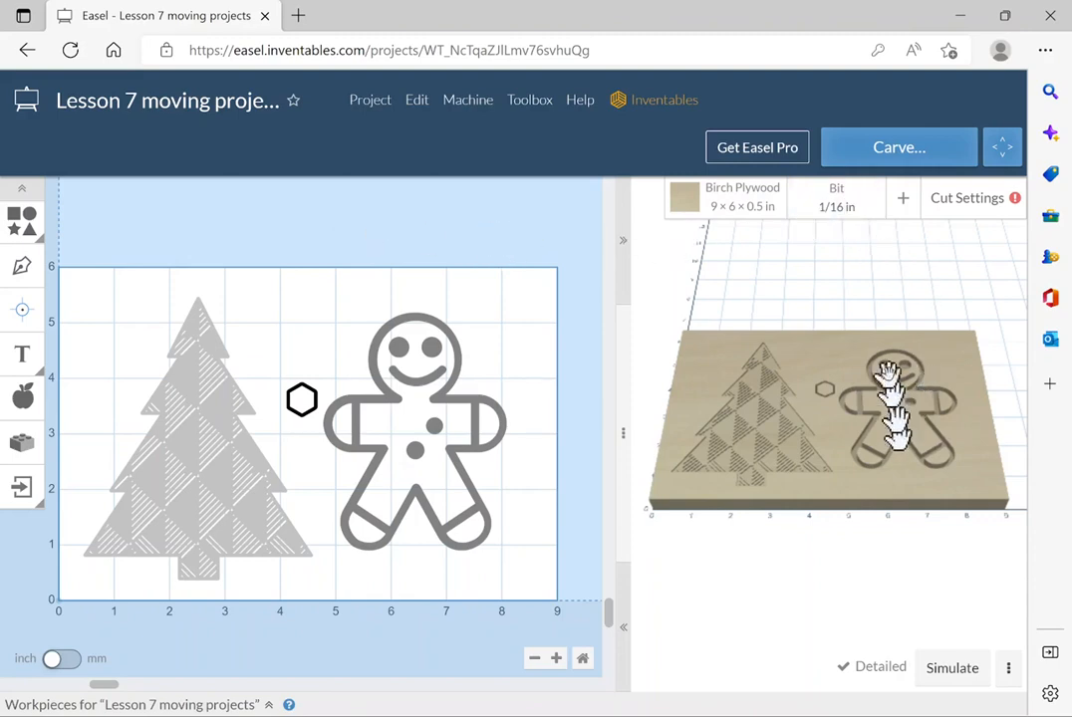
Simulate the carve and hide the toolpaths in the 3D preview.
click(951, 673)
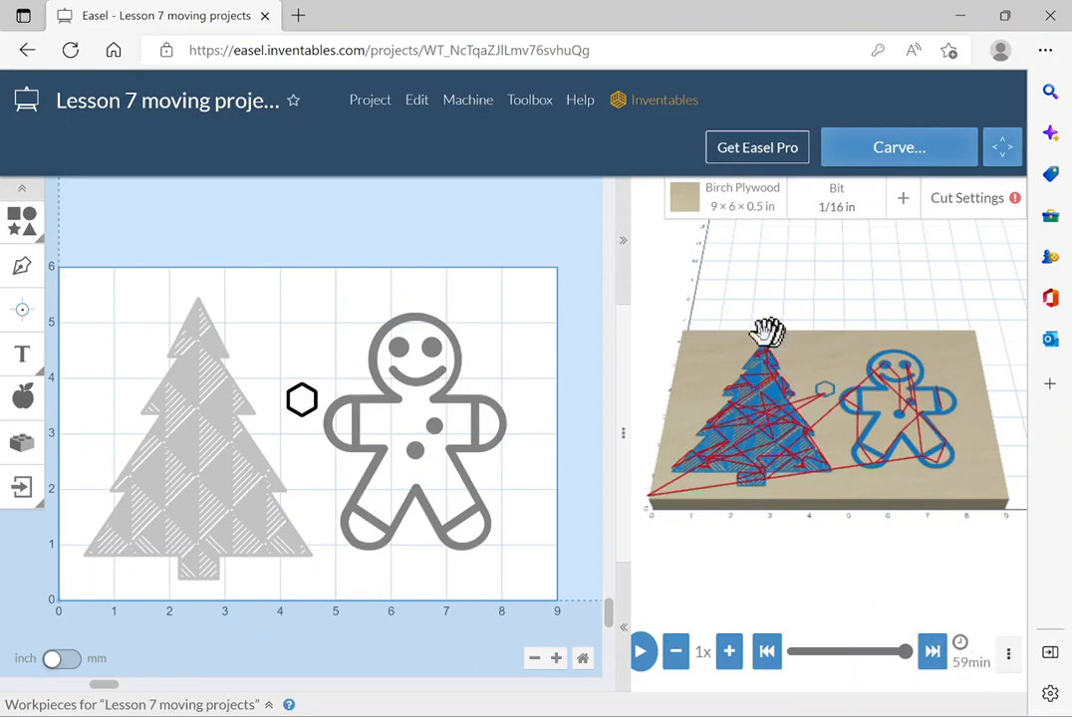
click(1008, 653)
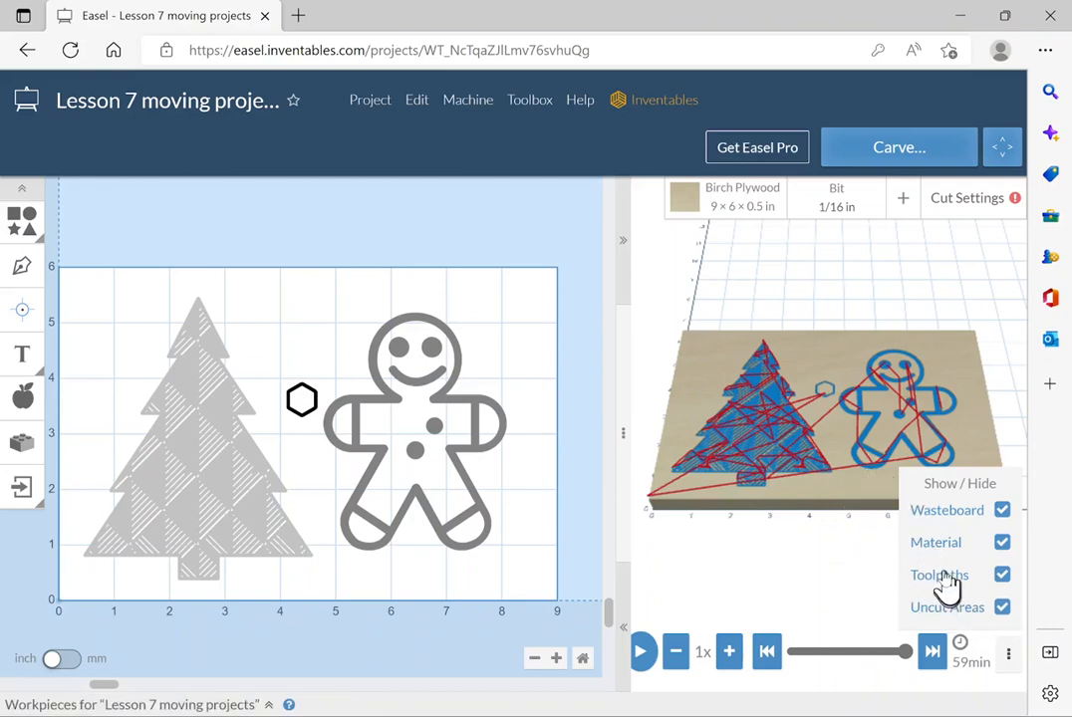
click(1002, 578)
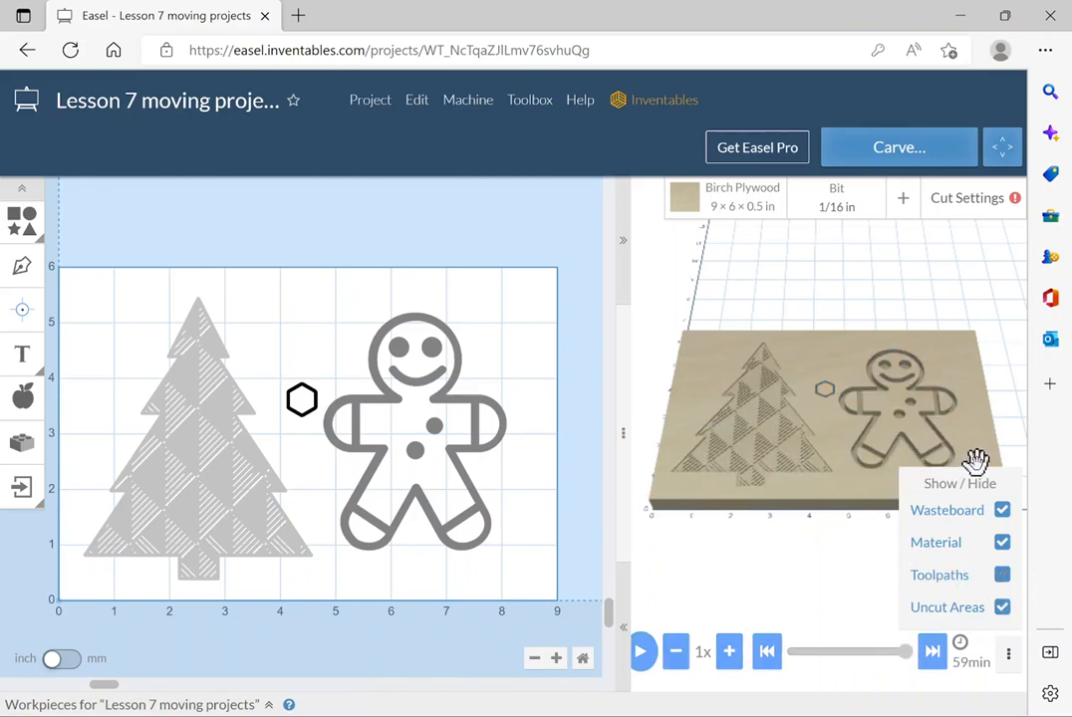
Examine the simulated carving of the tree texture, hexagon and gingerbread man up close in the 3D preview.
scroll(816, 428, up, 5)
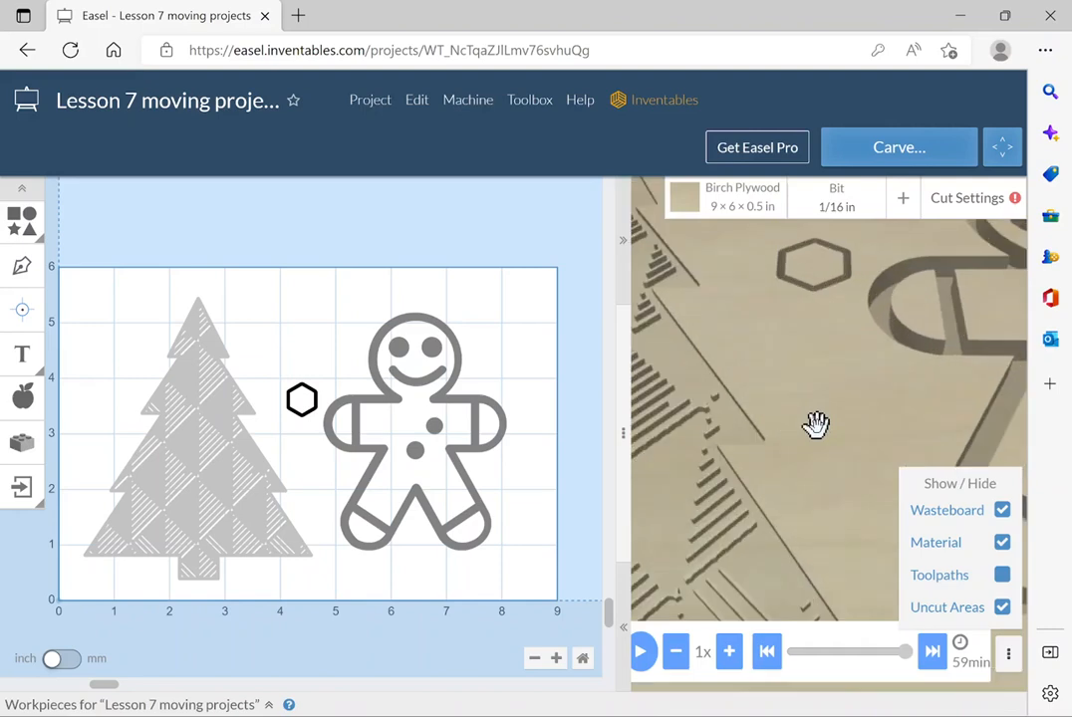
scroll(814, 428, down, 5)
scroll(813, 430, up, 8)
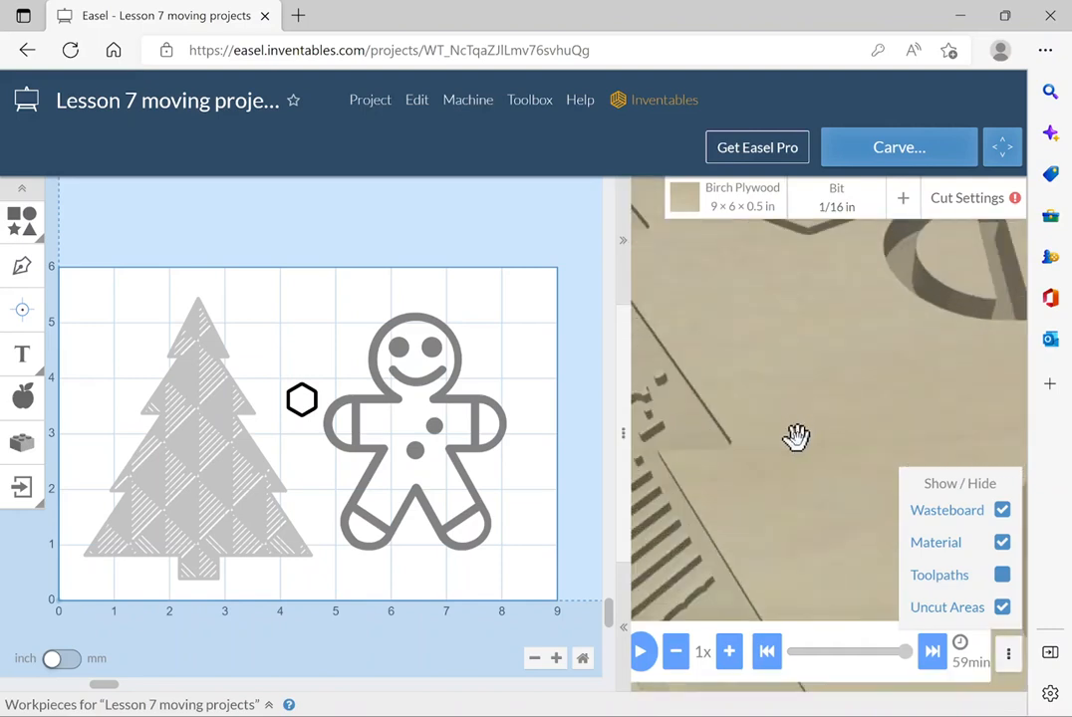
scroll(803, 438, down, 3)
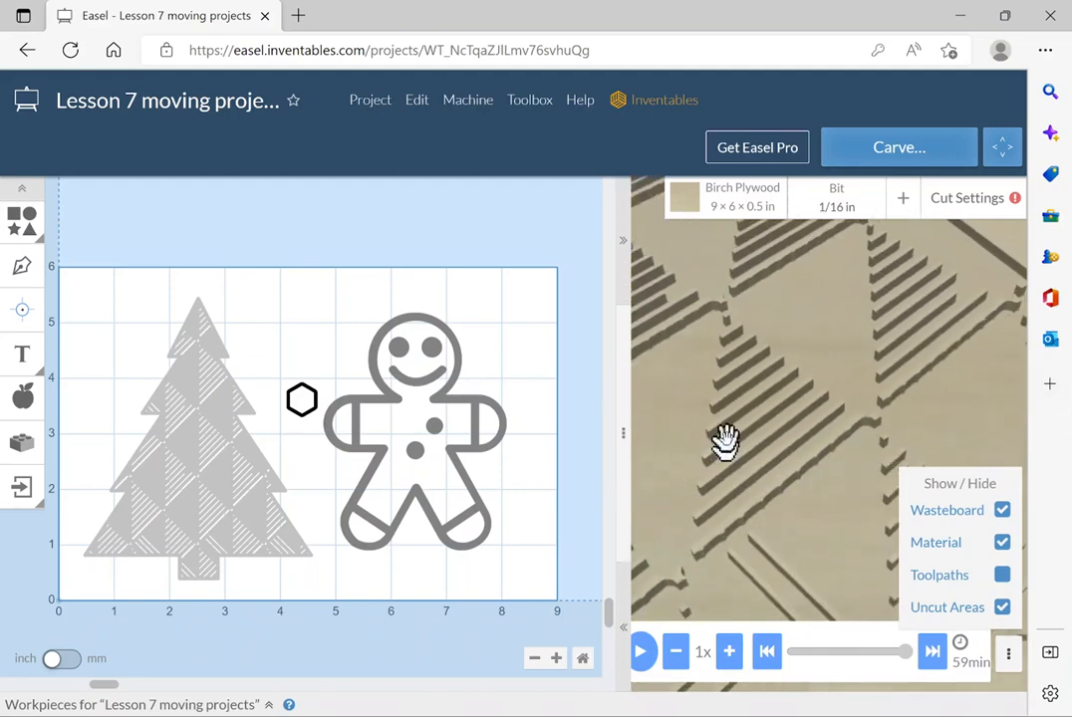
drag(725, 441, 527, 510)
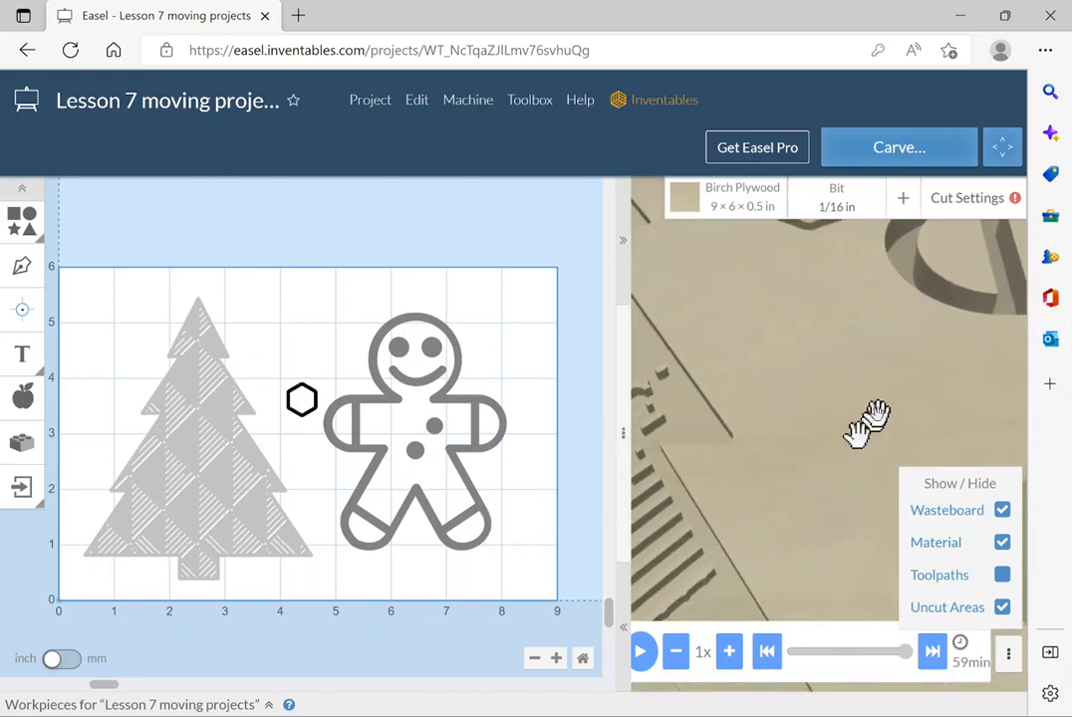
drag(866, 423, 612, 610)
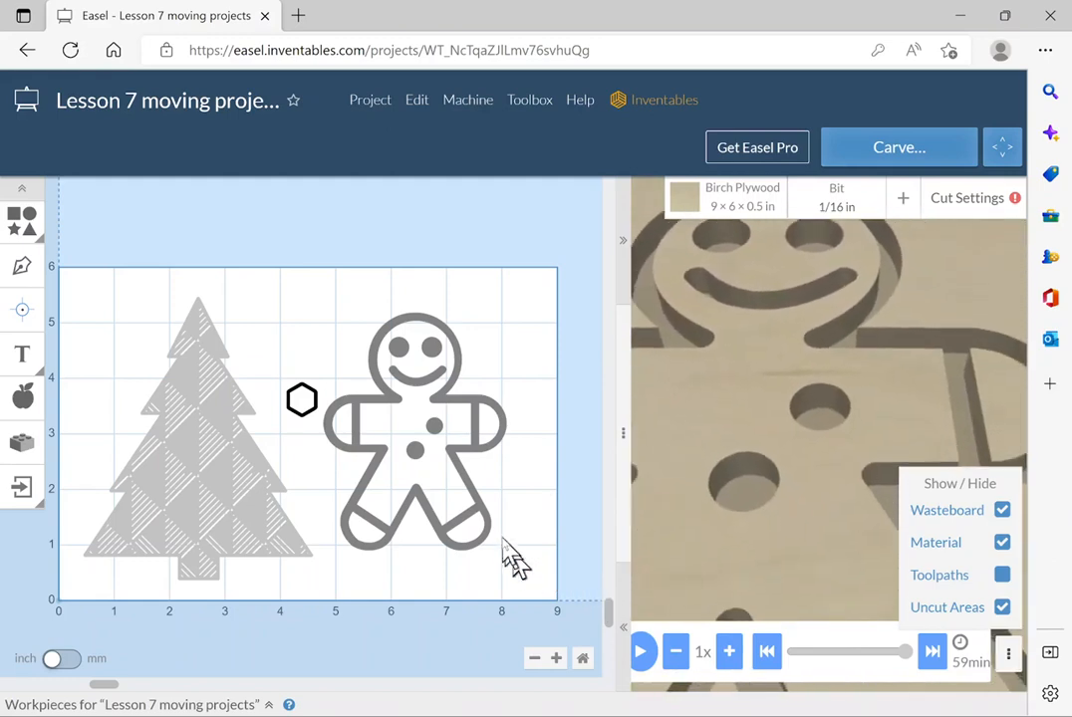
drag(515, 560, 483, 435)
scroll(483, 435, down, 2)
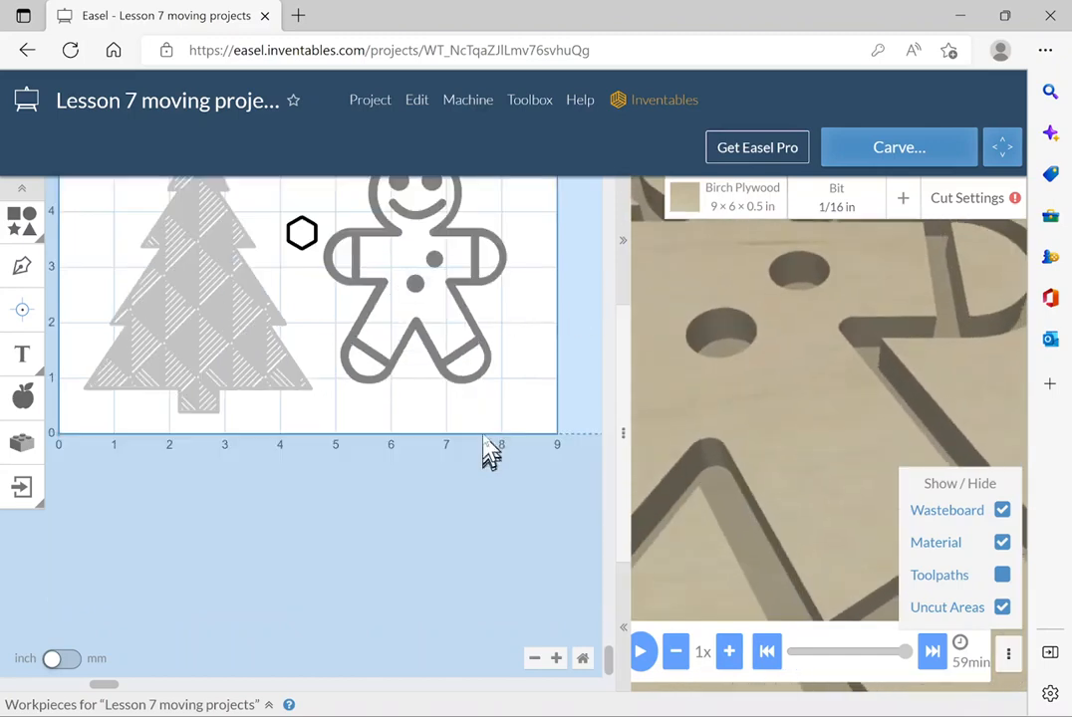
scroll(777, 425, up, 2)
scroll(784, 422, down, 4)
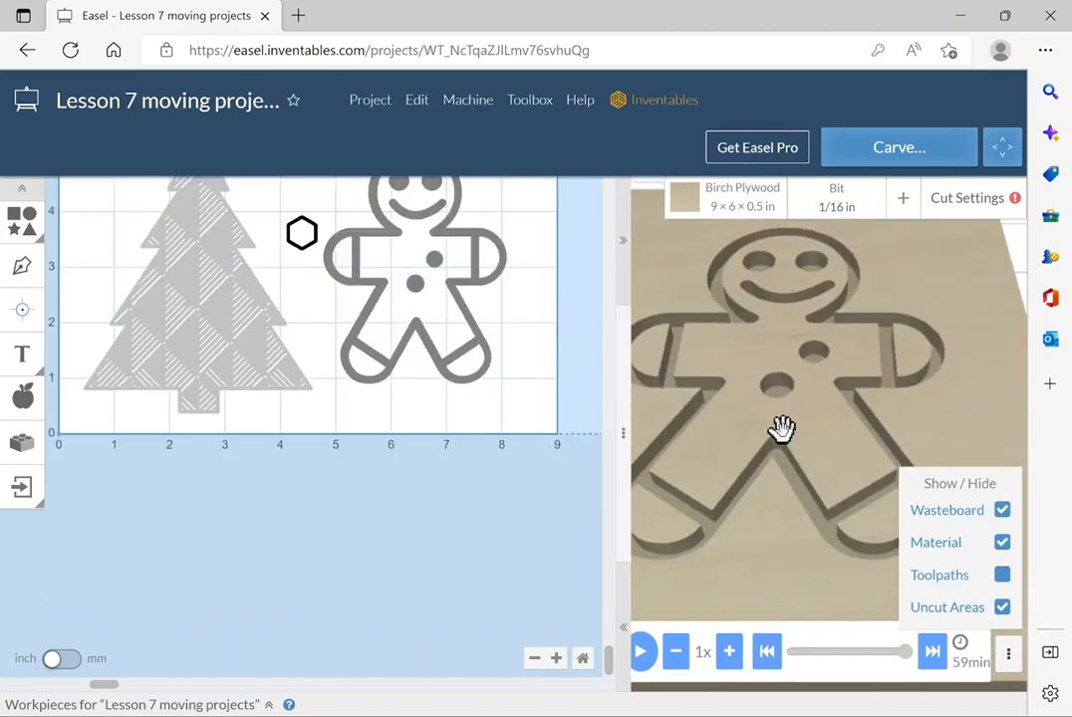
right_drag(811, 449, 873, 448)
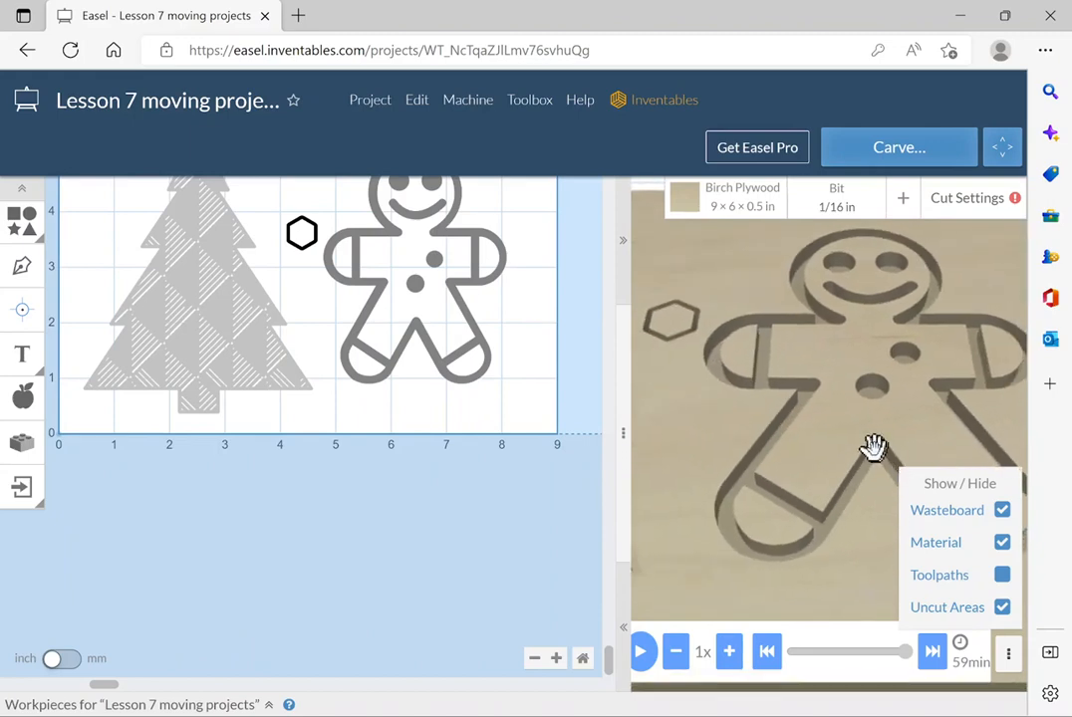
scroll(842, 446, down, 3)
right_drag(799, 430, 882, 402)
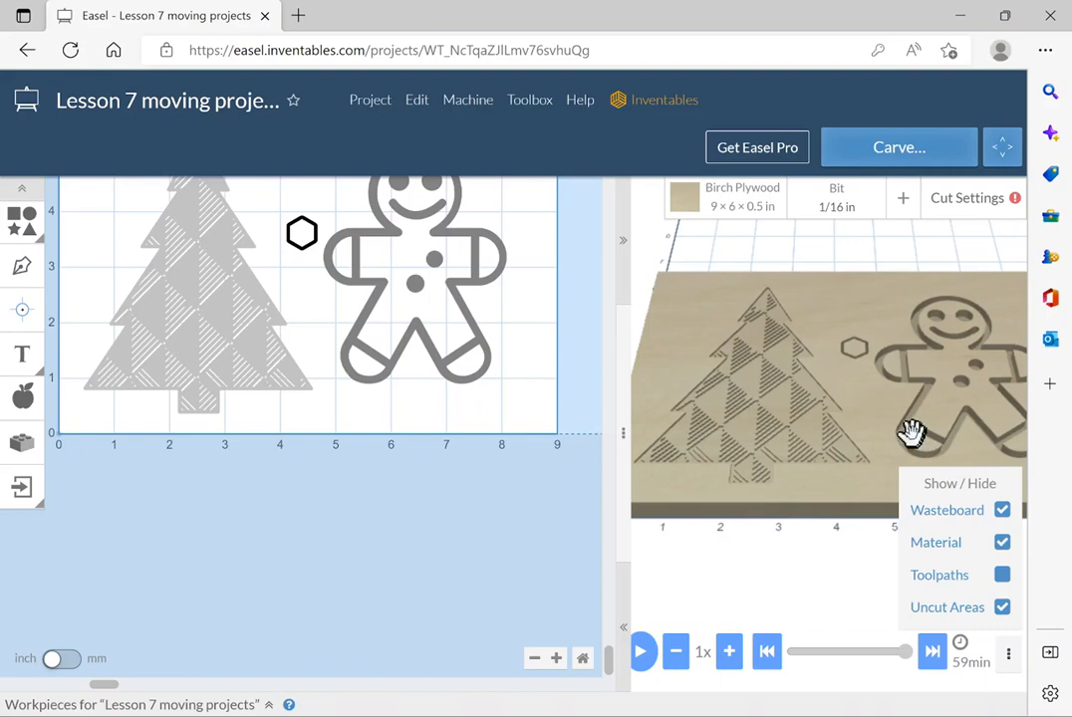
Show the toolpaths again and hide the uncut areas in the 3D preview.
click(1002, 575)
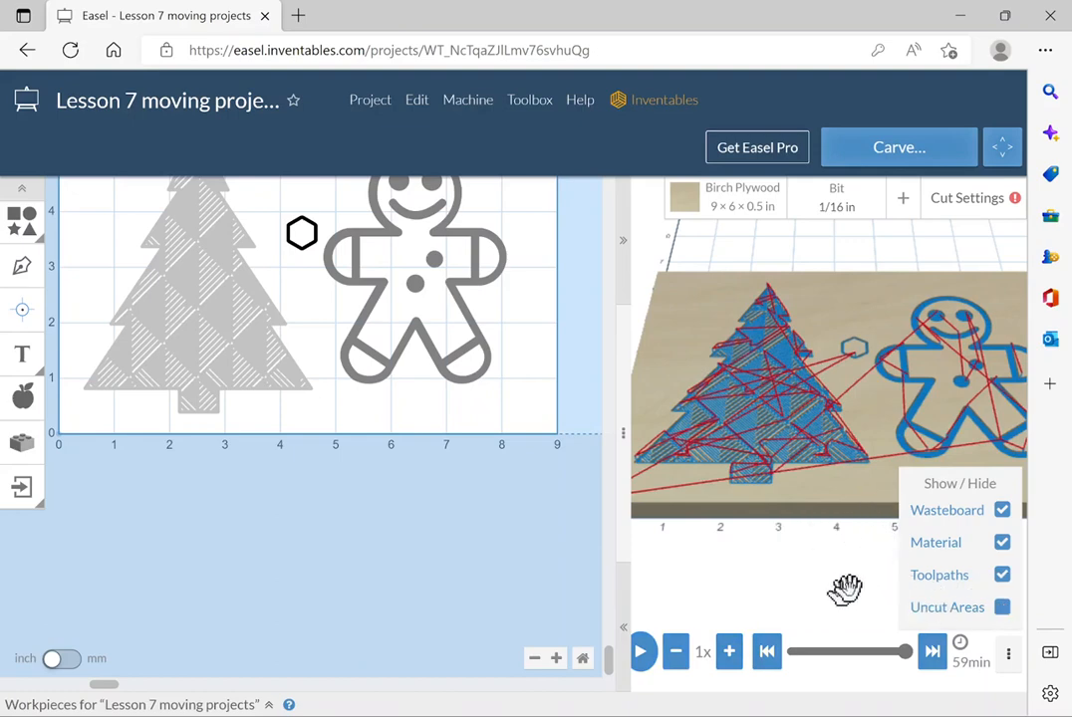
drag(514, 336, 498, 428)
click(584, 556)
drag(615, 669, 743, 584)
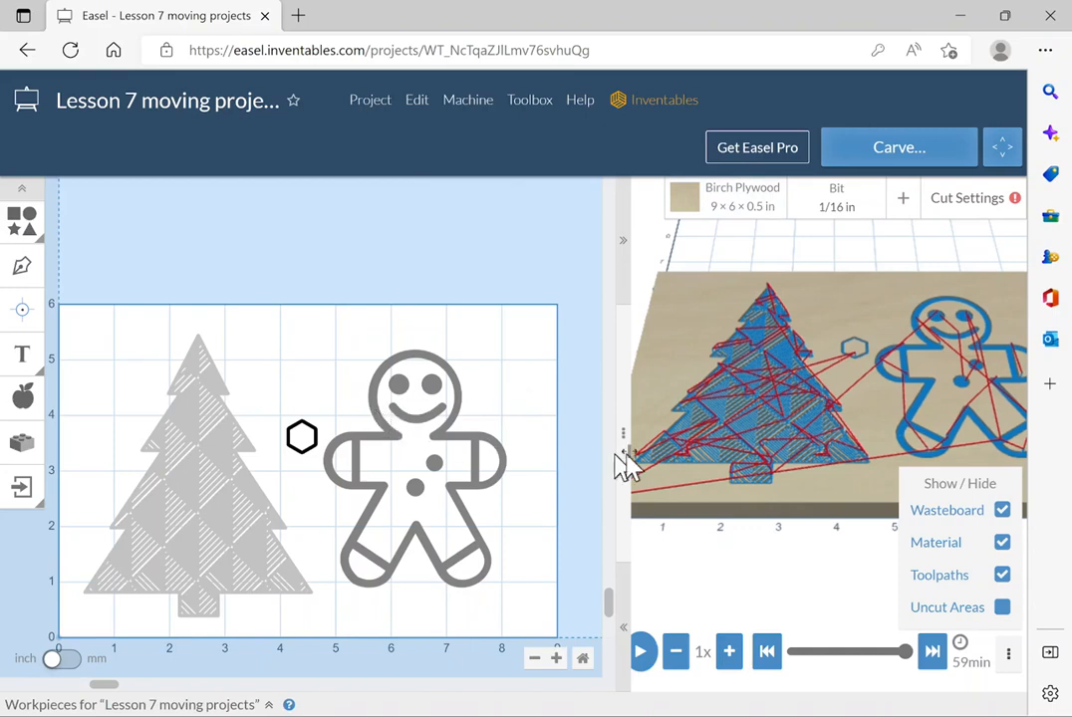
Download the g-code for the Lesson 7 moving projects project.
click(376, 112)
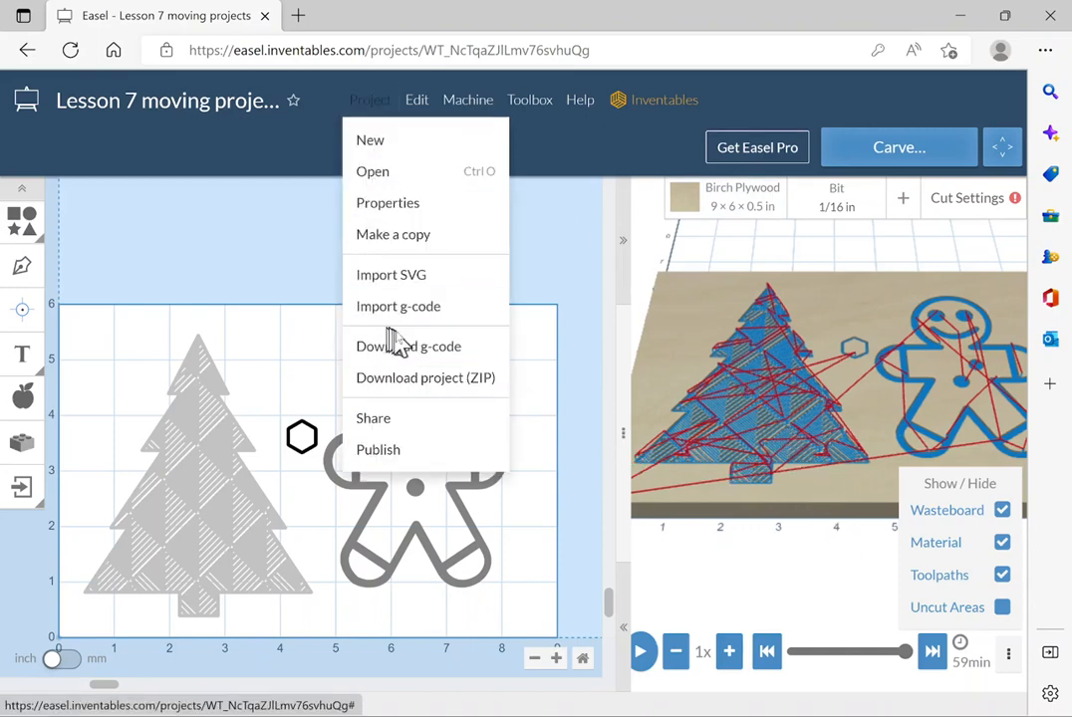
click(411, 349)
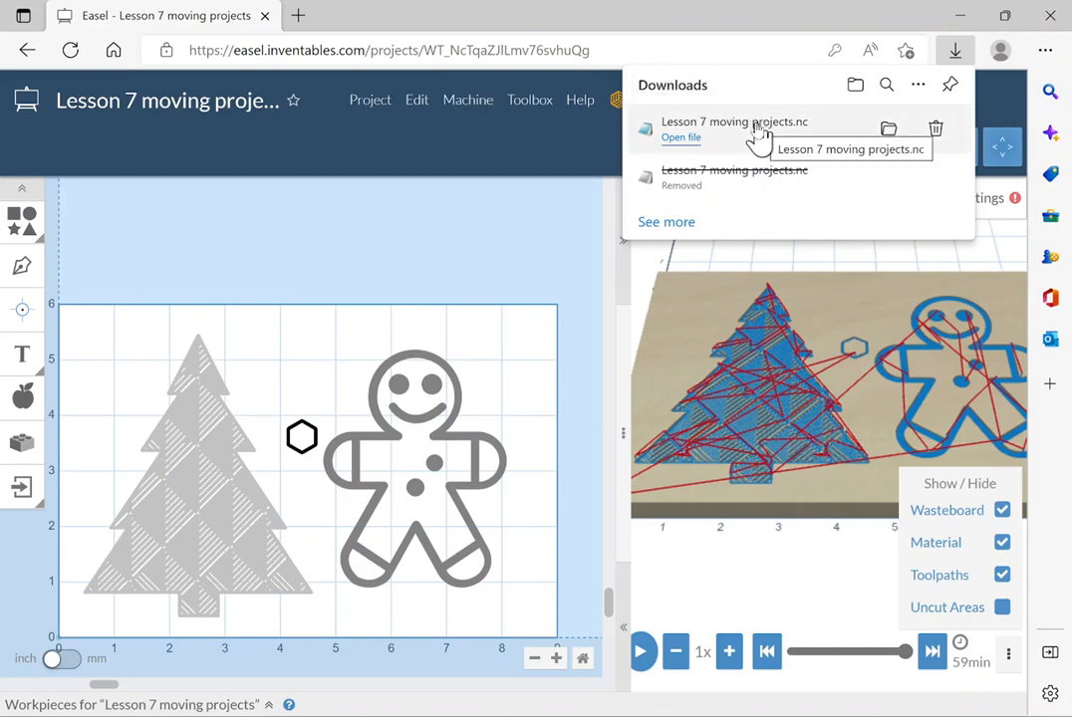
Open the downloaded Lesson 7 moving projects.nc file in Notepad, read through its g-code lines and close it.
click(683, 139)
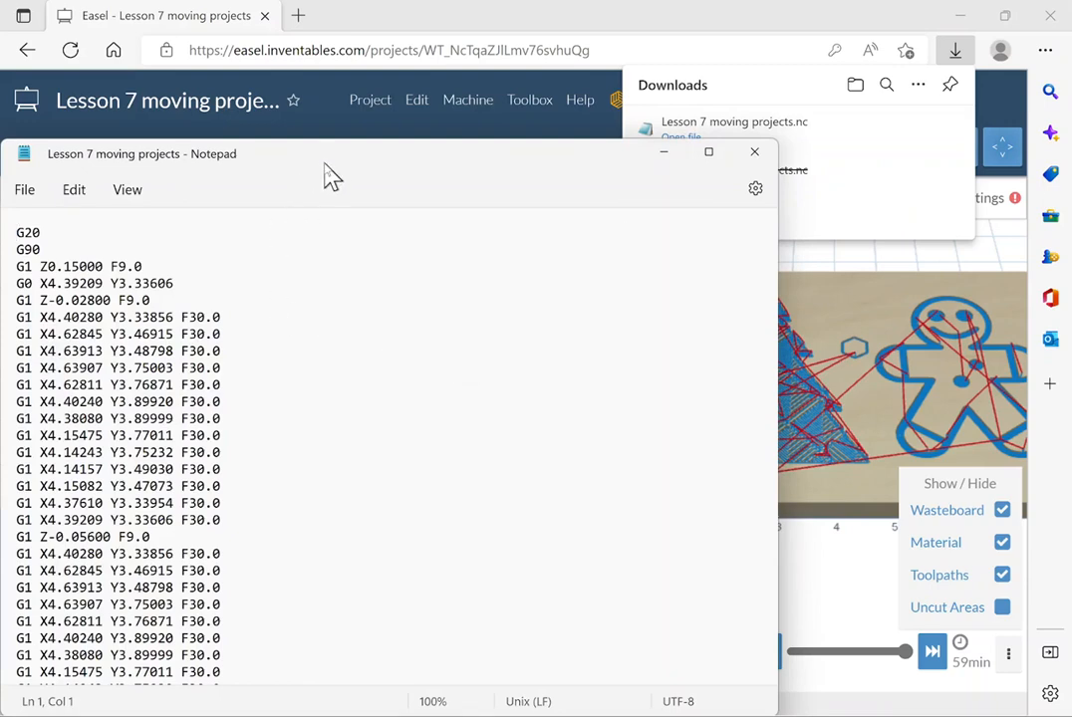
drag(332, 179, 327, 140)
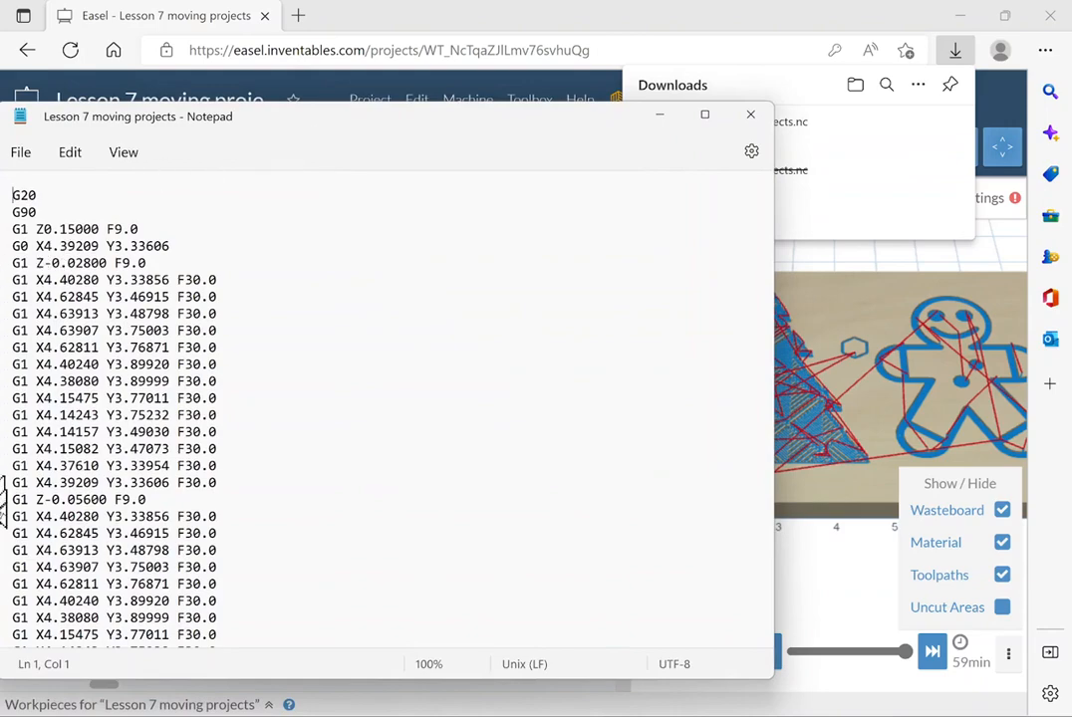
scroll(528, 381, down, 3)
scroll(496, 396, down, 20)
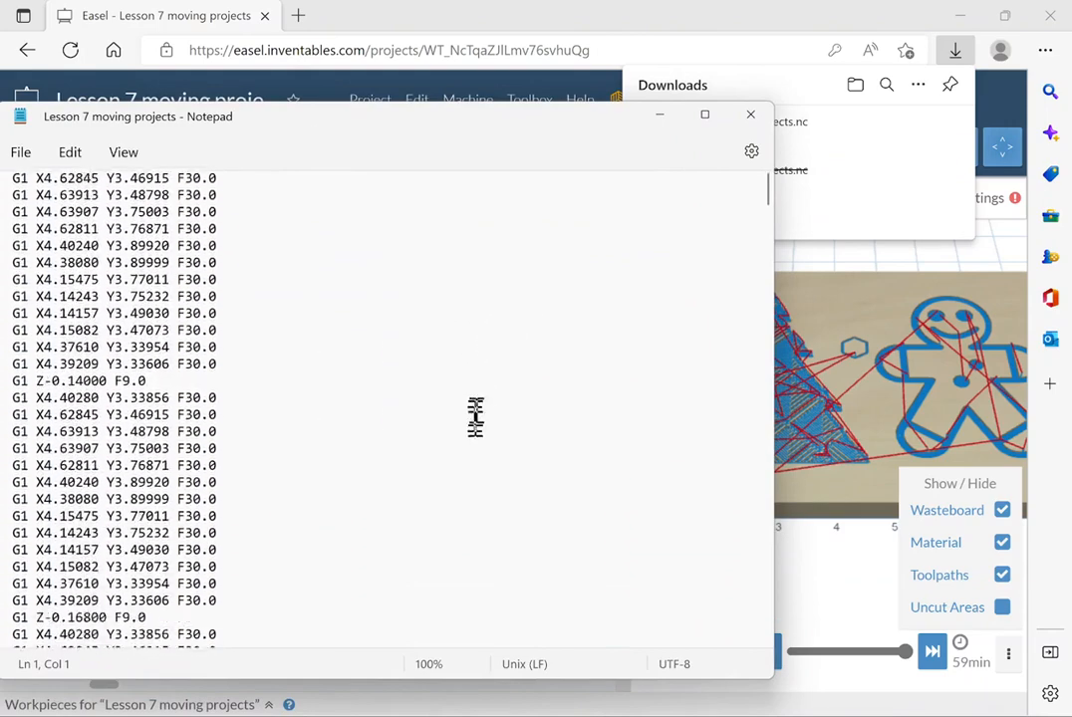
scroll(471, 418, up, 8)
scroll(461, 408, up, 20)
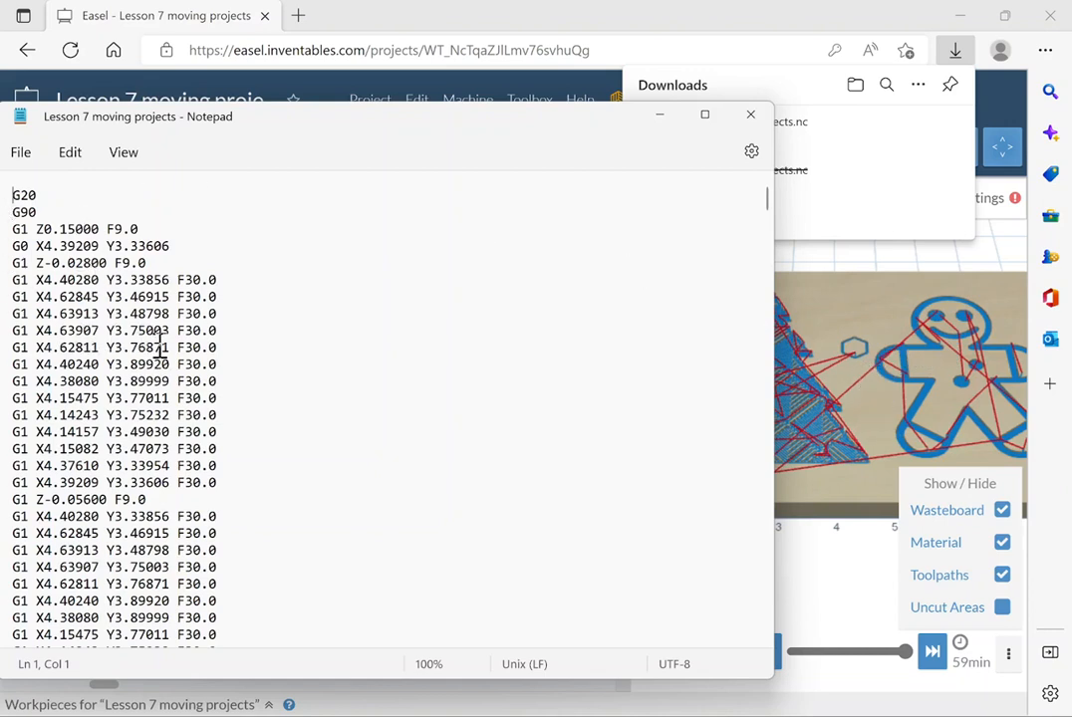
click(750, 117)
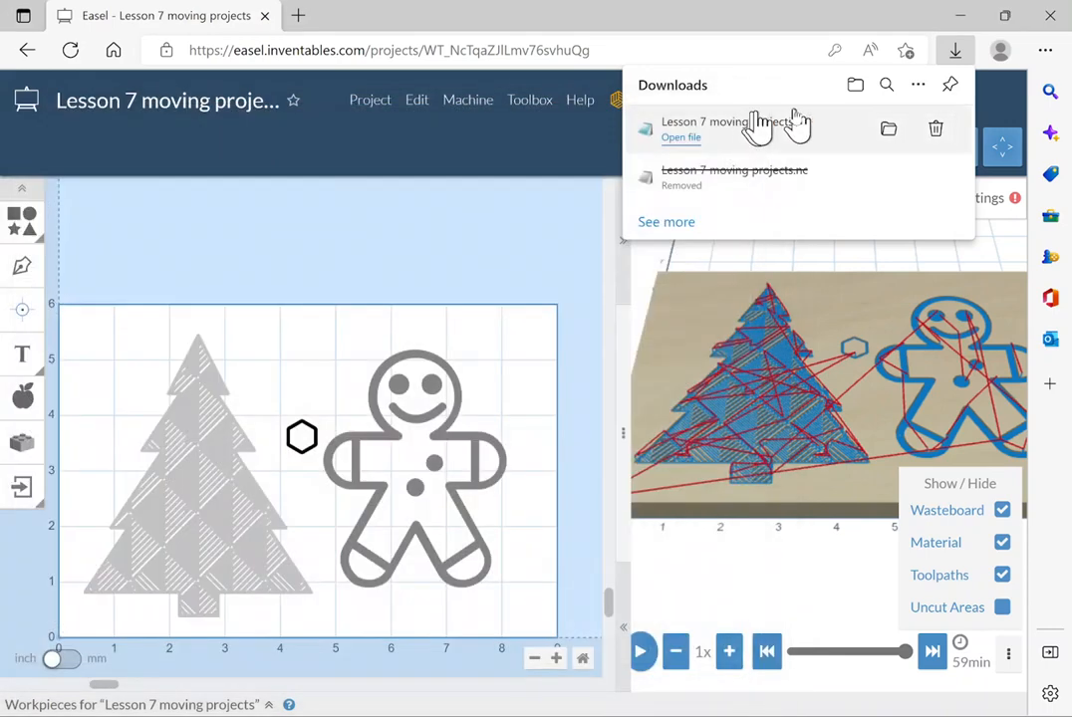
Copy the Lesson 7 moving projects NC file from the Downloads folder and open USB Drive (E:).
click(855, 87)
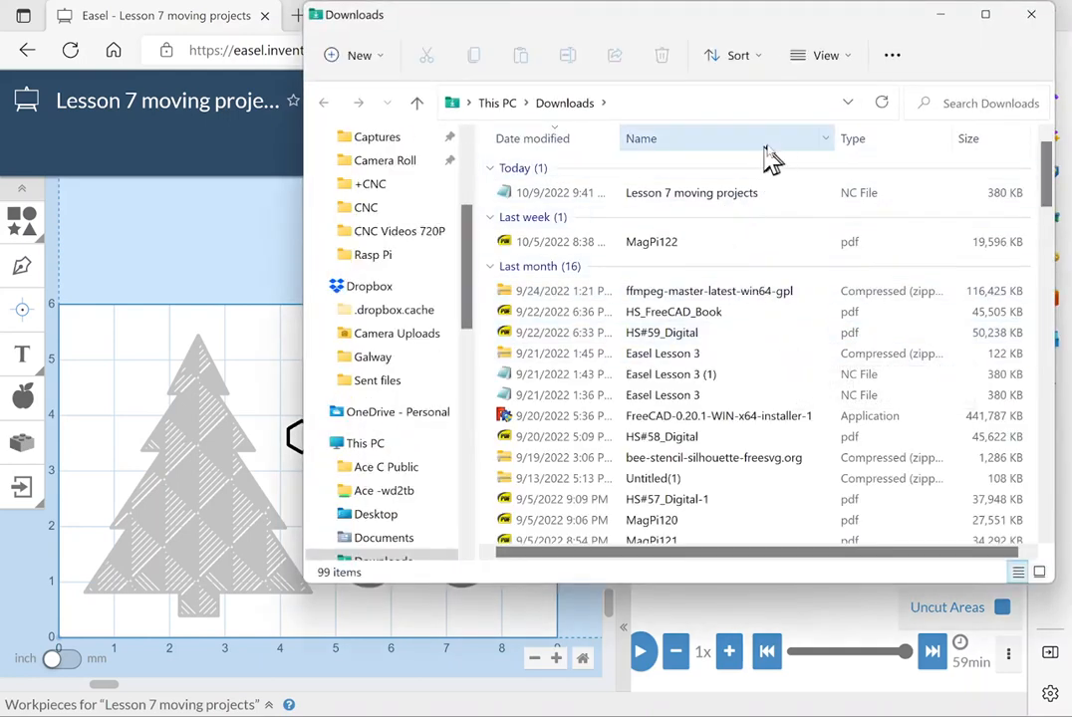
click(742, 198)
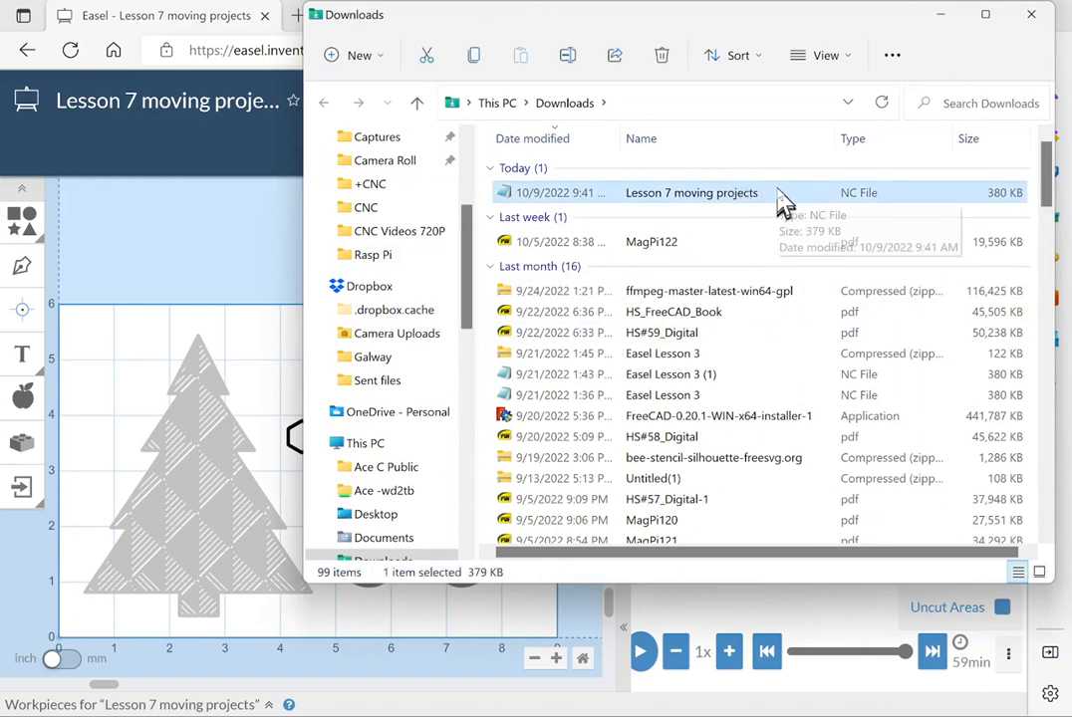
right_click(554, 207)
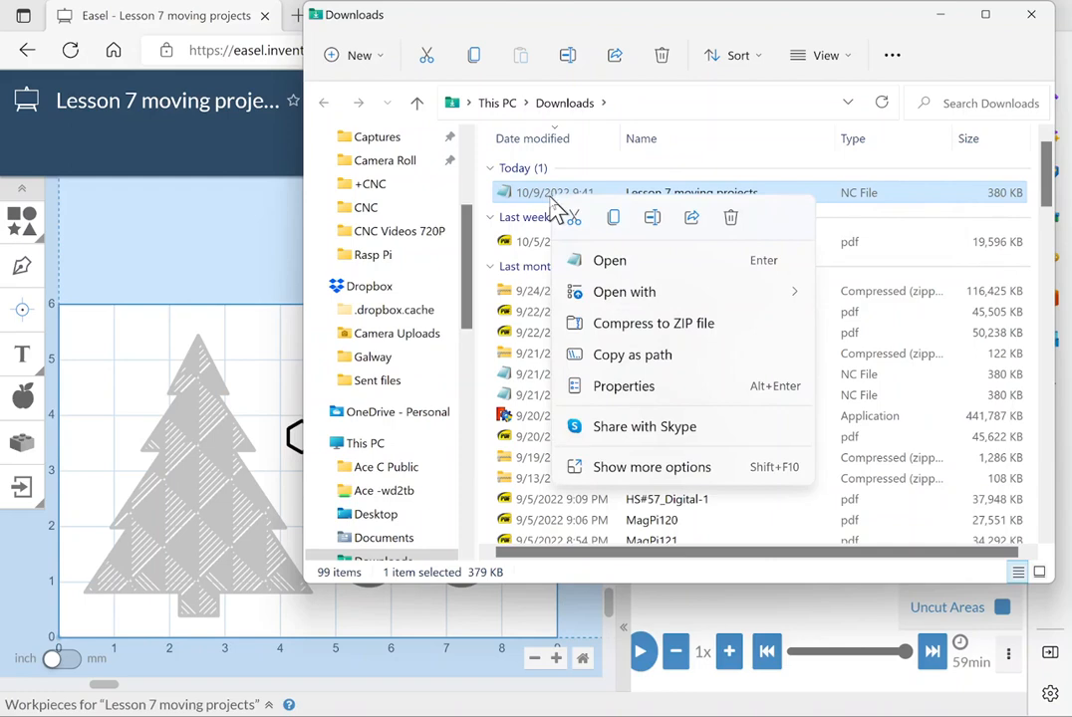
click(614, 227)
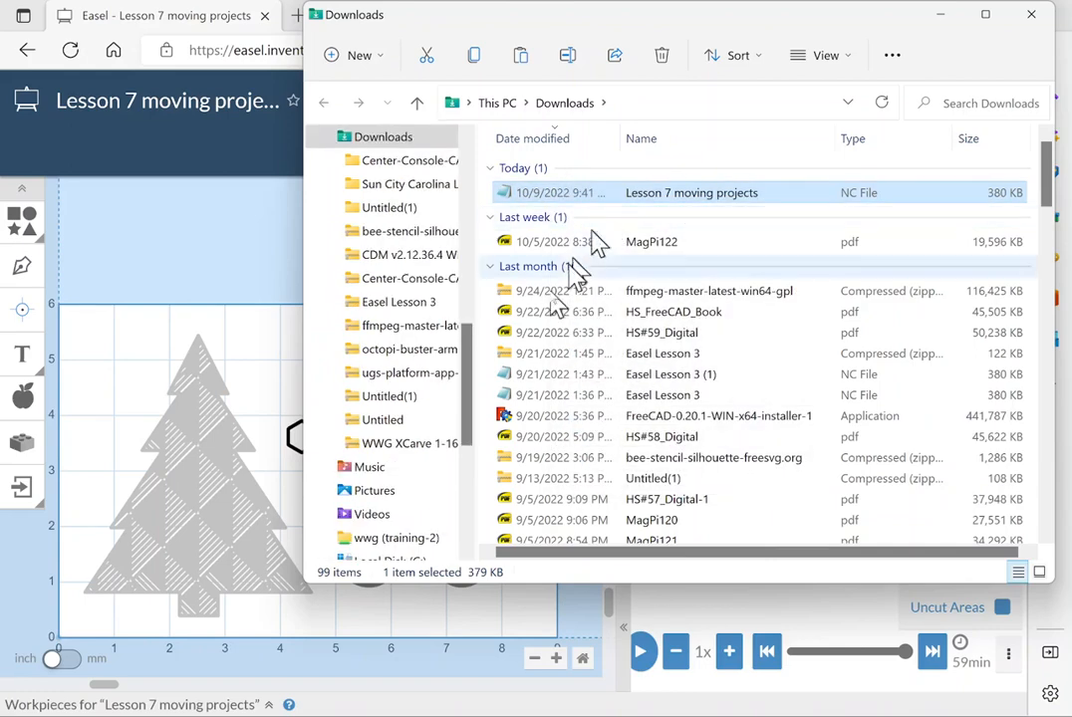
scroll(374, 339, down, 3)
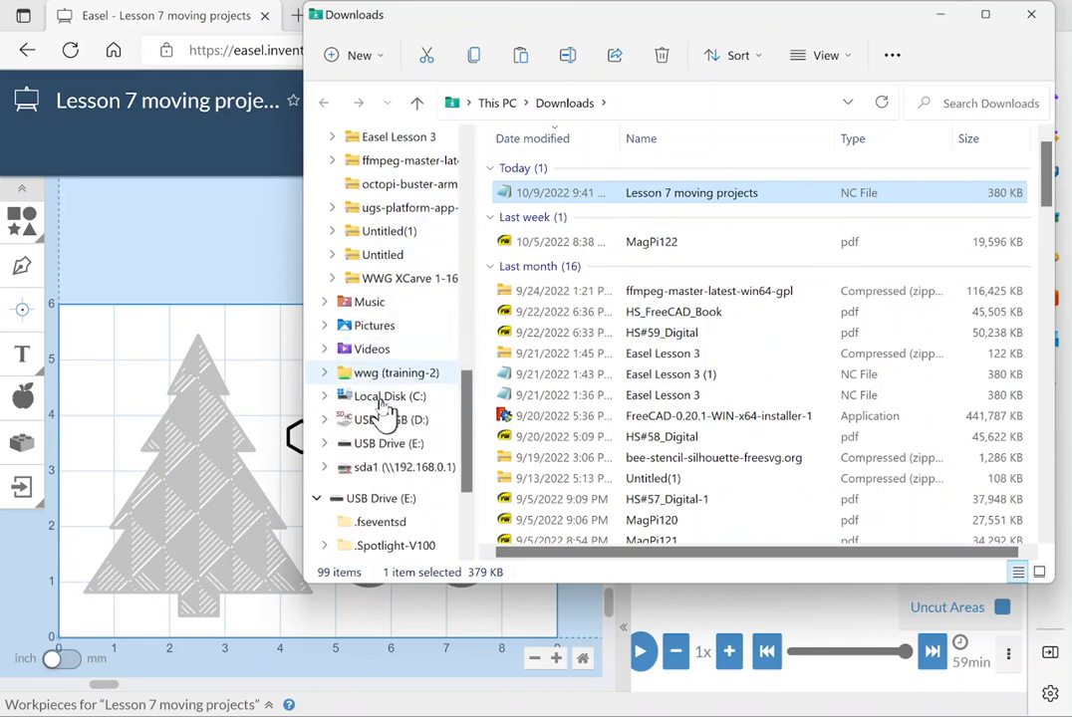
click(412, 446)
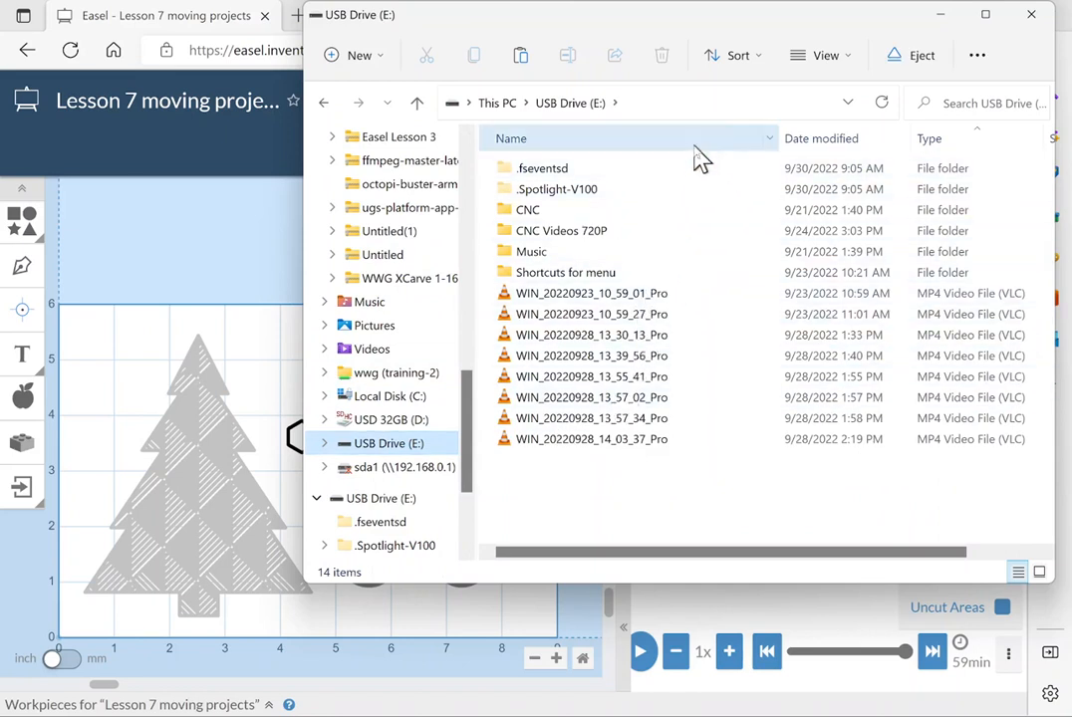
right_click(717, 490)
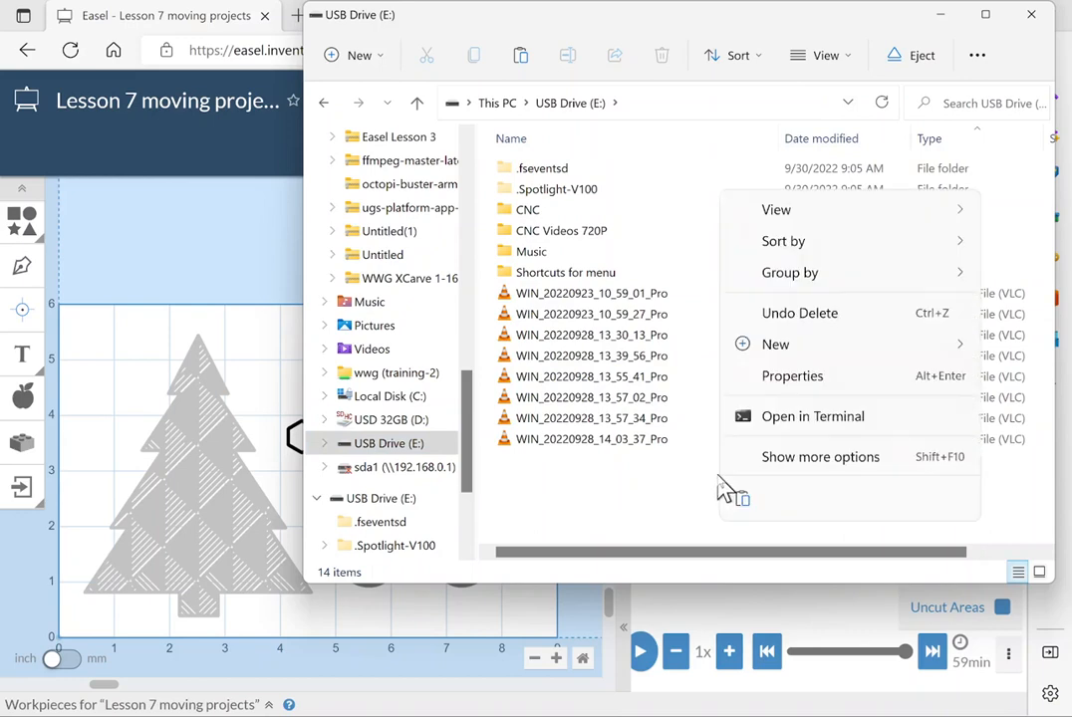
mouse_move(772, 349)
click(775, 373)
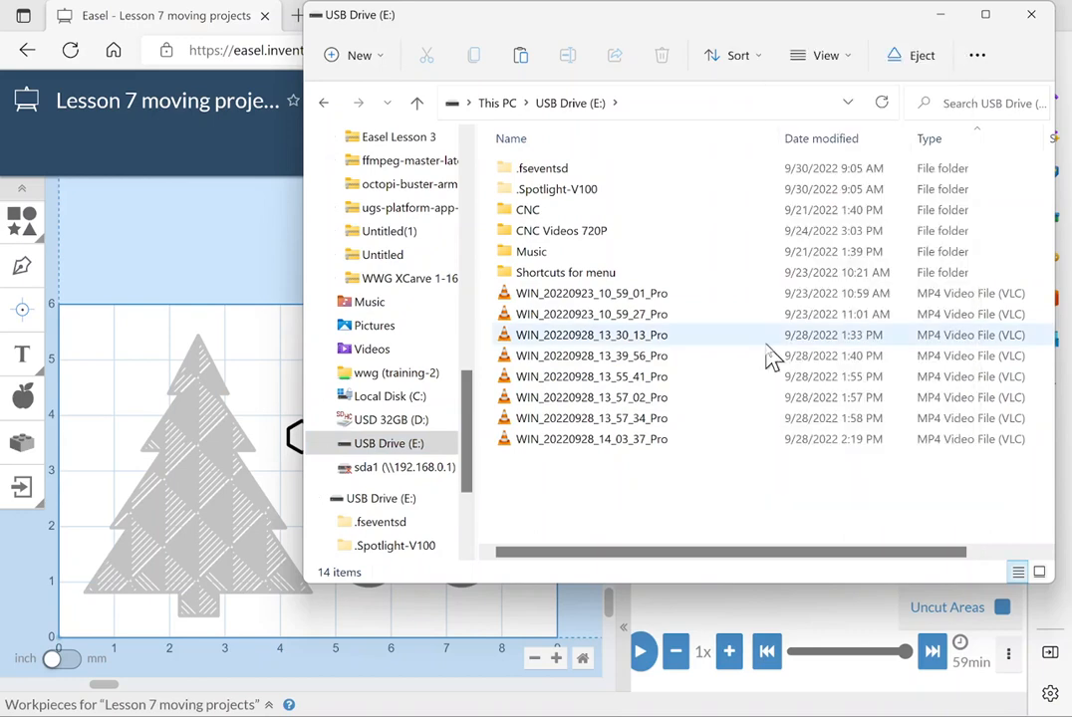
click(725, 505)
click(713, 462)
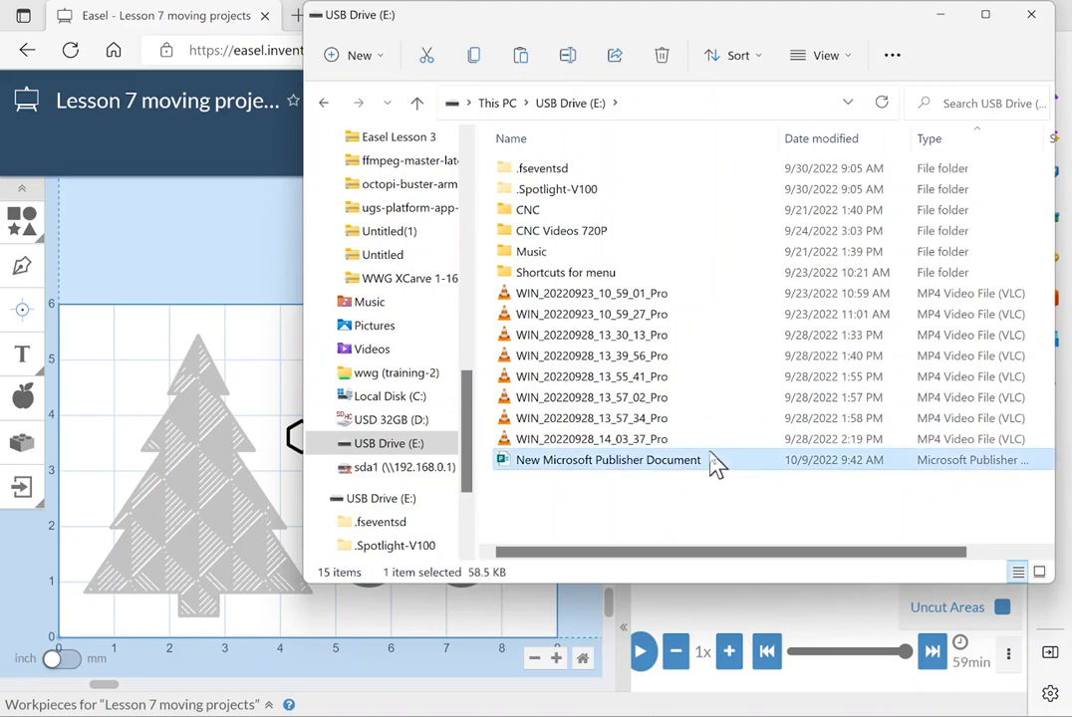
key(Delete)
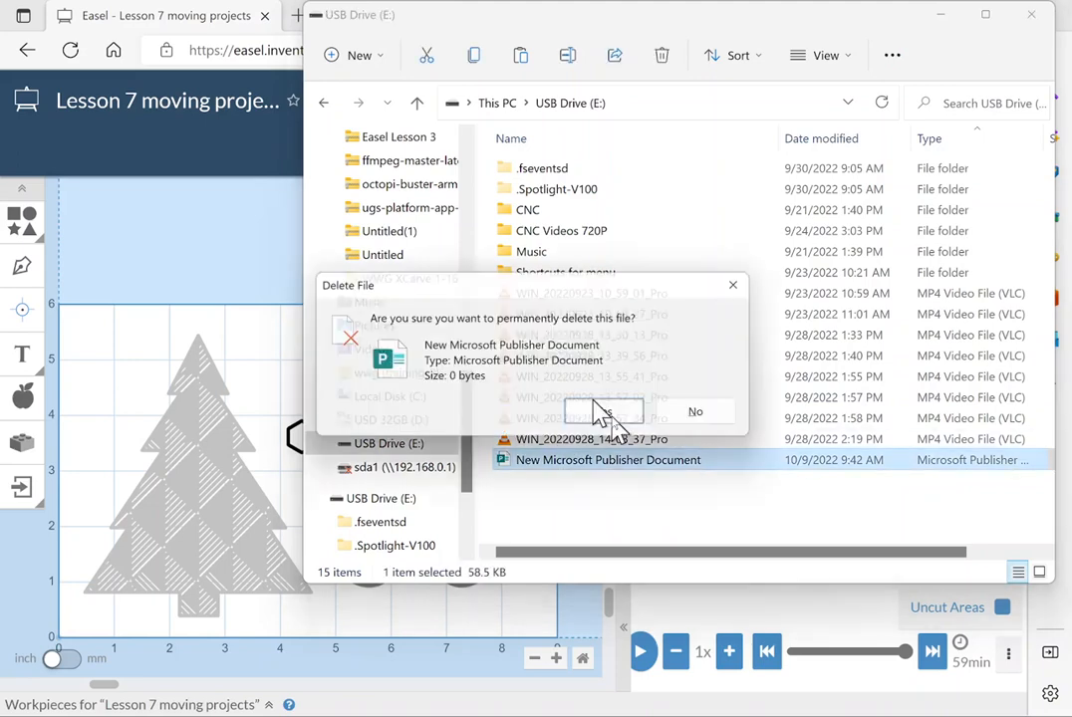
click(614, 423)
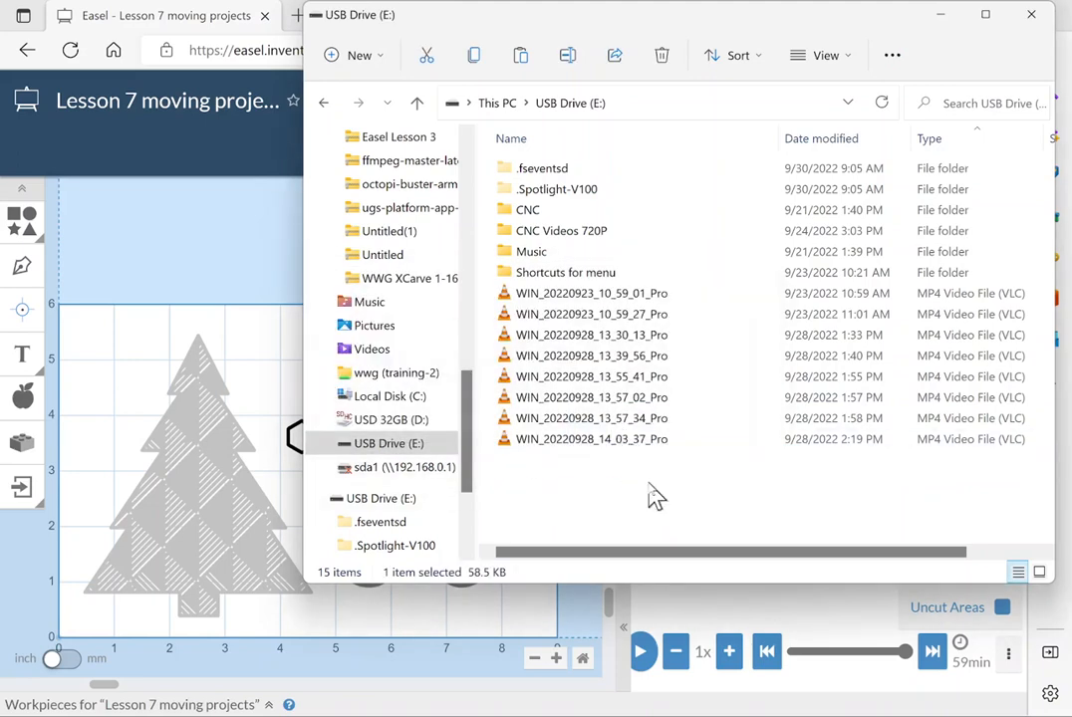
Create a new folder named CNC Downloads in the root of USB Drive (E:).
right_click(658, 485)
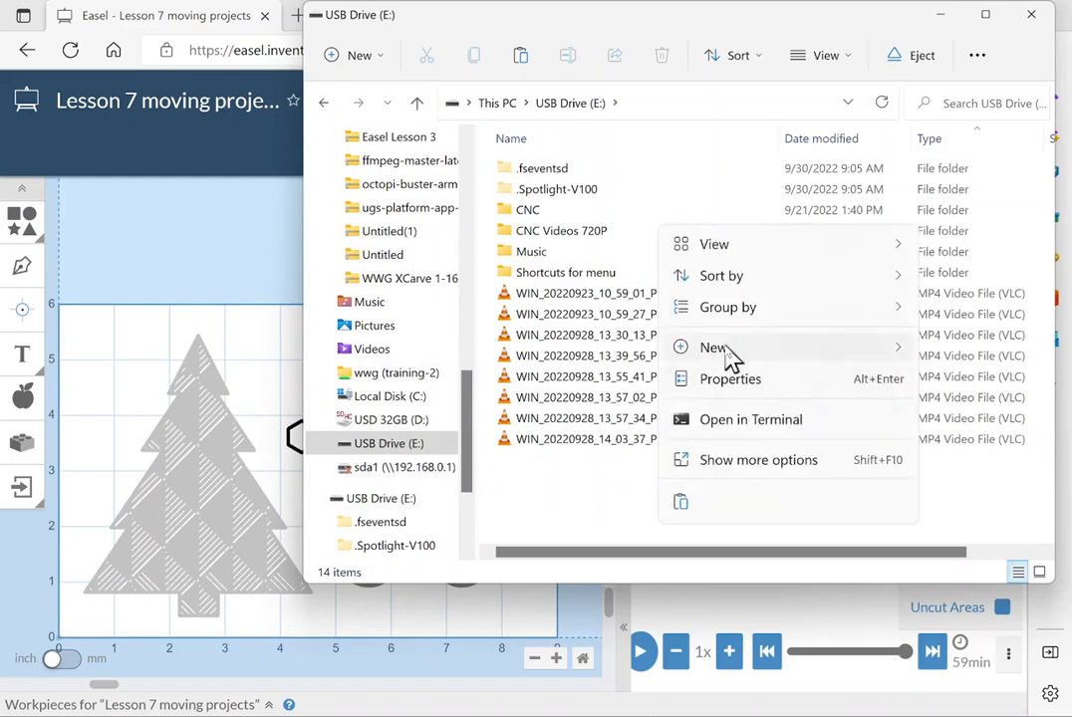
mouse_move(730, 361)
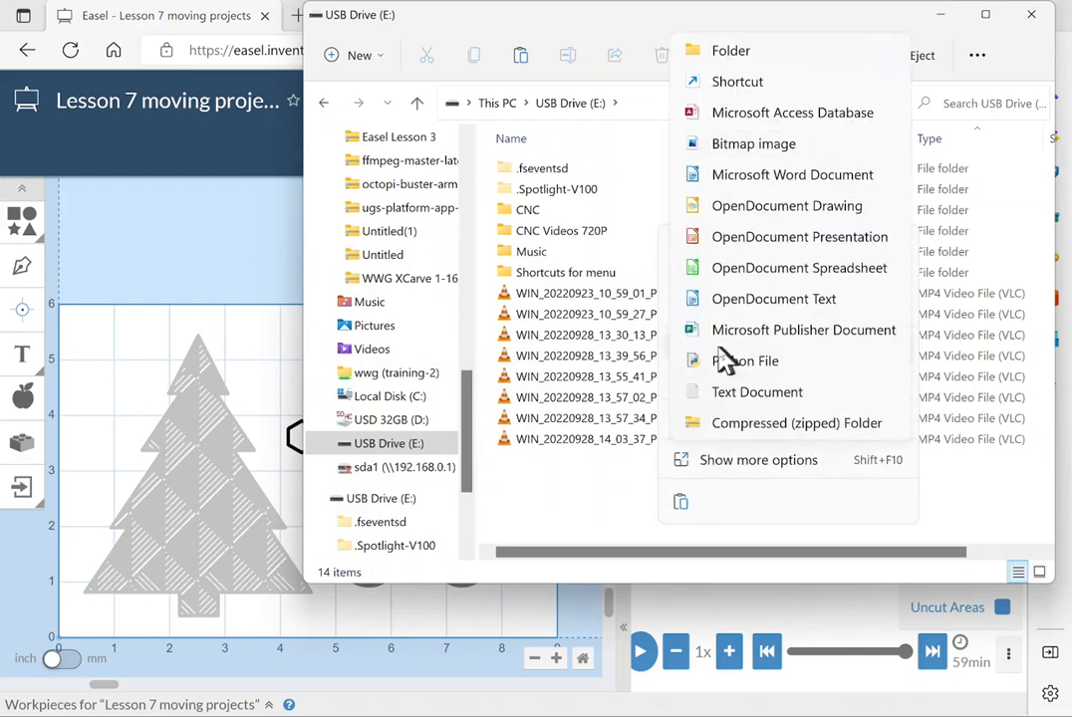
click(727, 51)
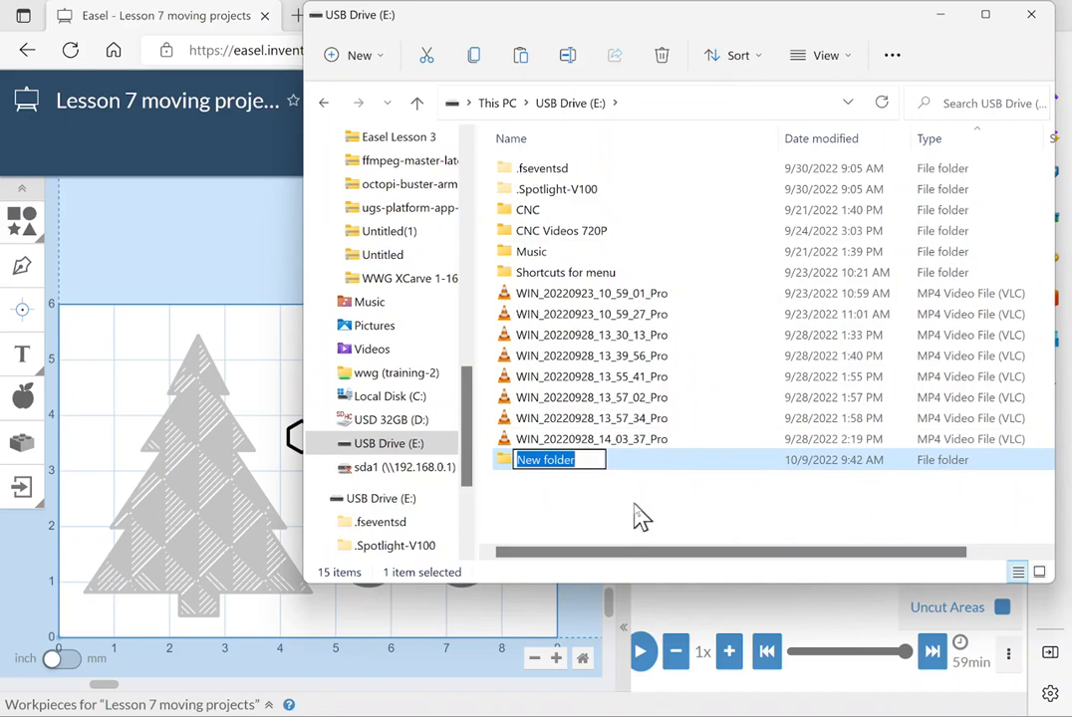
text(CNC)
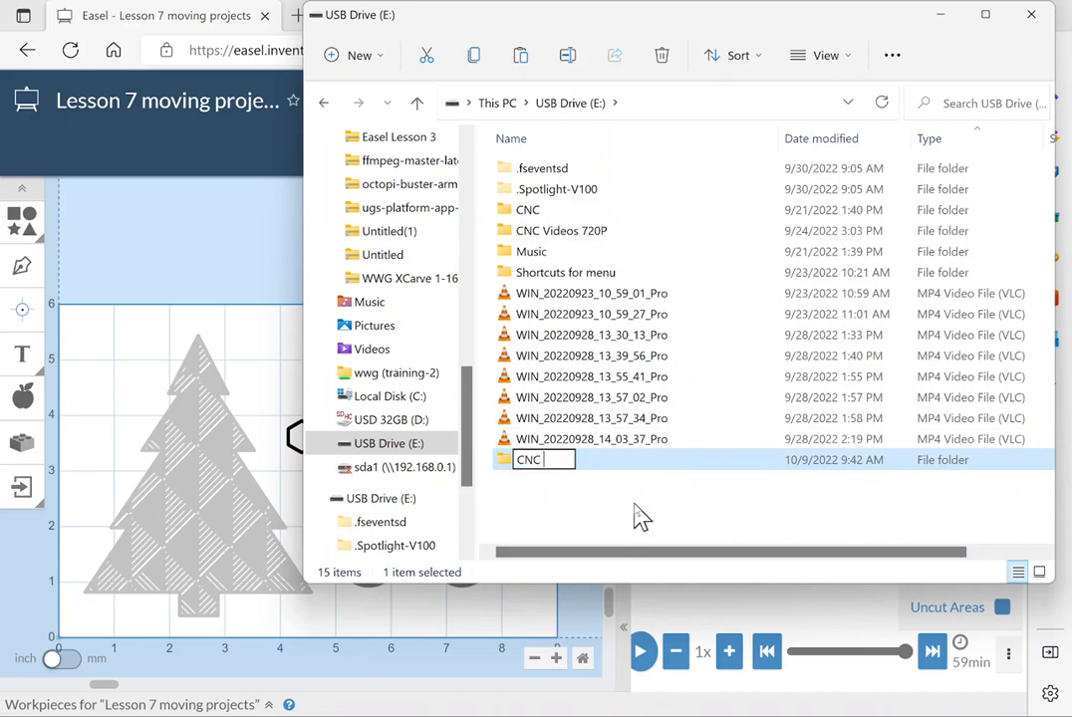
text( Downloads)
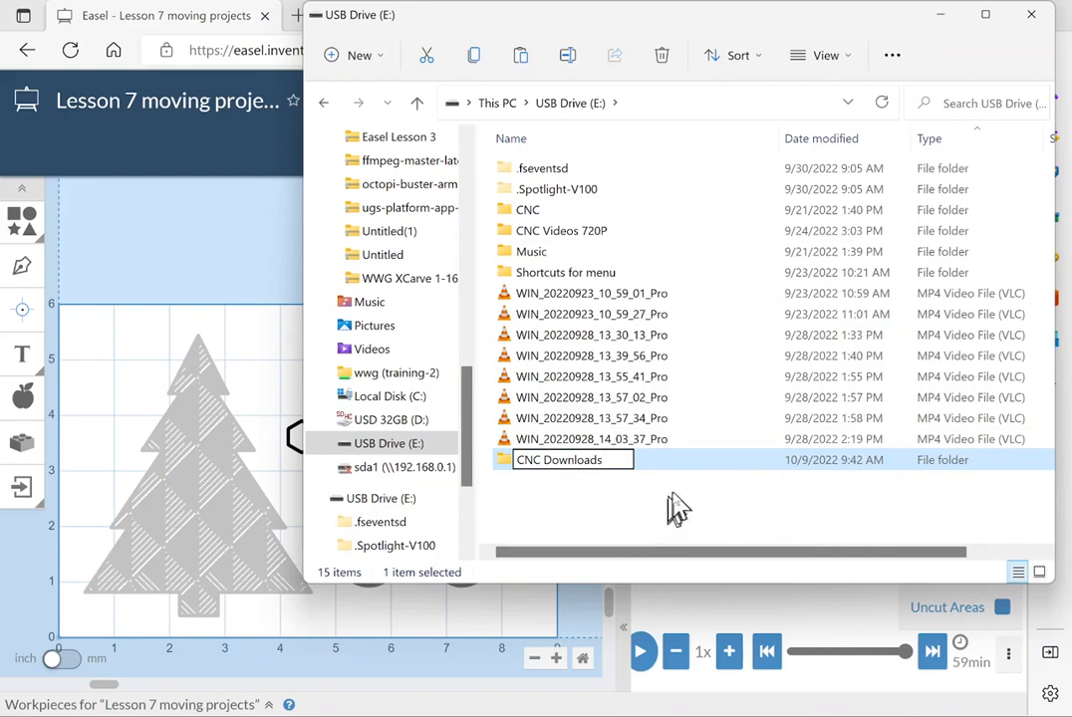
click(672, 506)
click(711, 381)
double_click(711, 383)
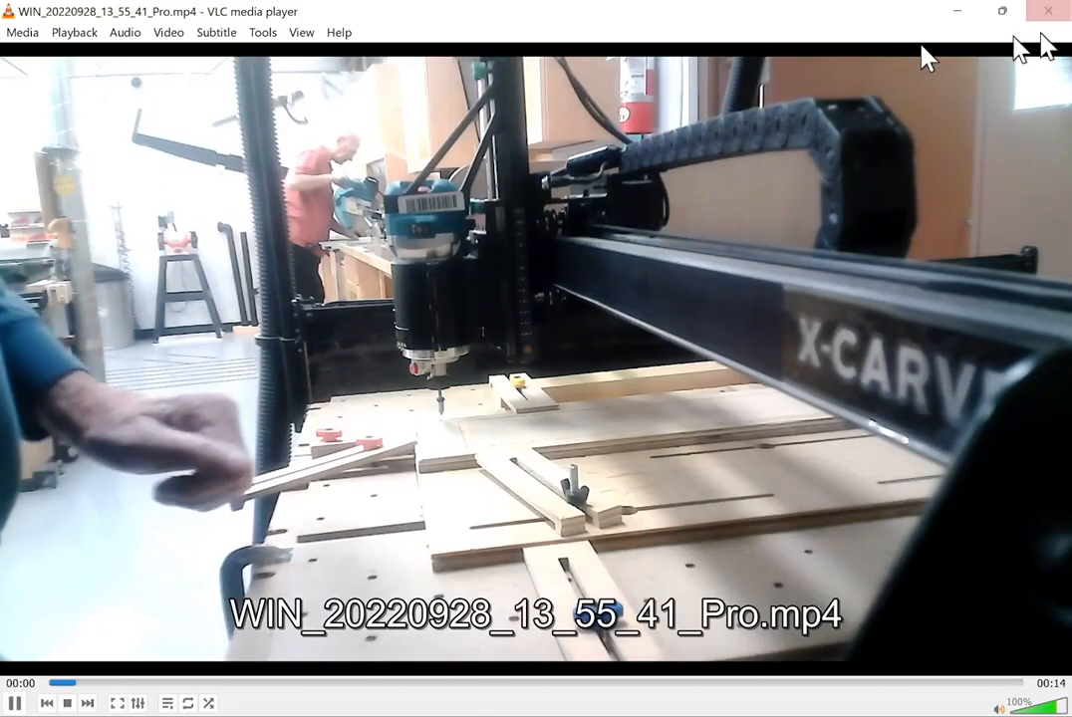
click(1048, 11)
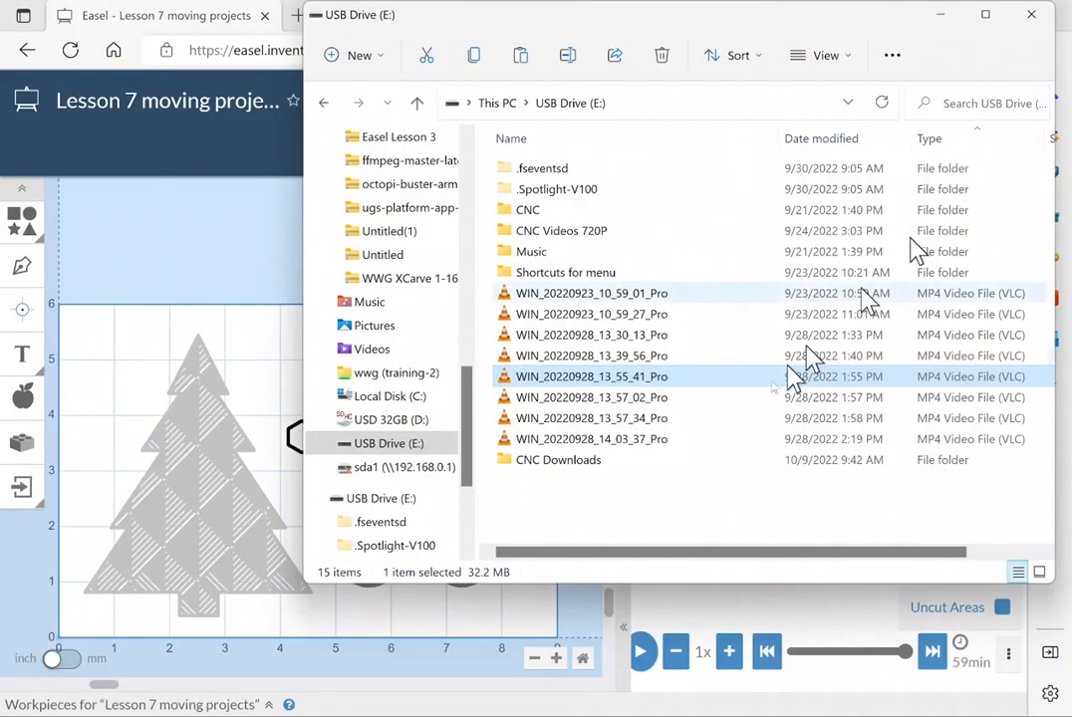
Paste the copied Lesson 7 moving projects NC file into the CNC Downloads folder on the USB drive and close the folder window.
click(597, 461)
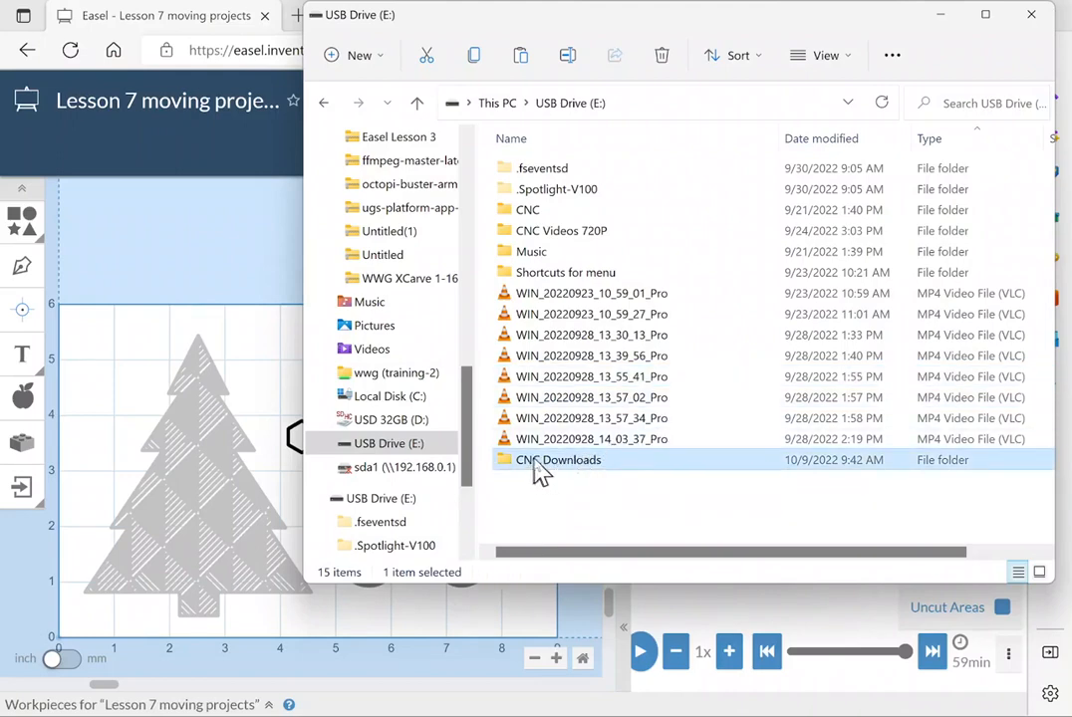
click(534, 461)
click(505, 458)
double_click(517, 463)
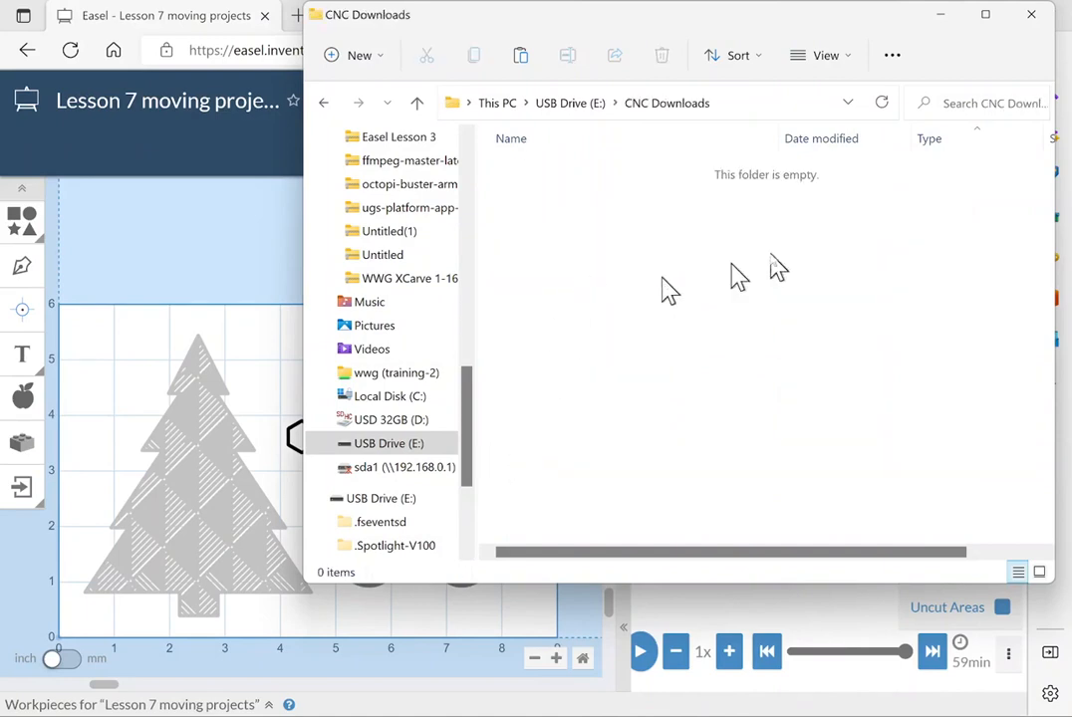
right_click(599, 243)
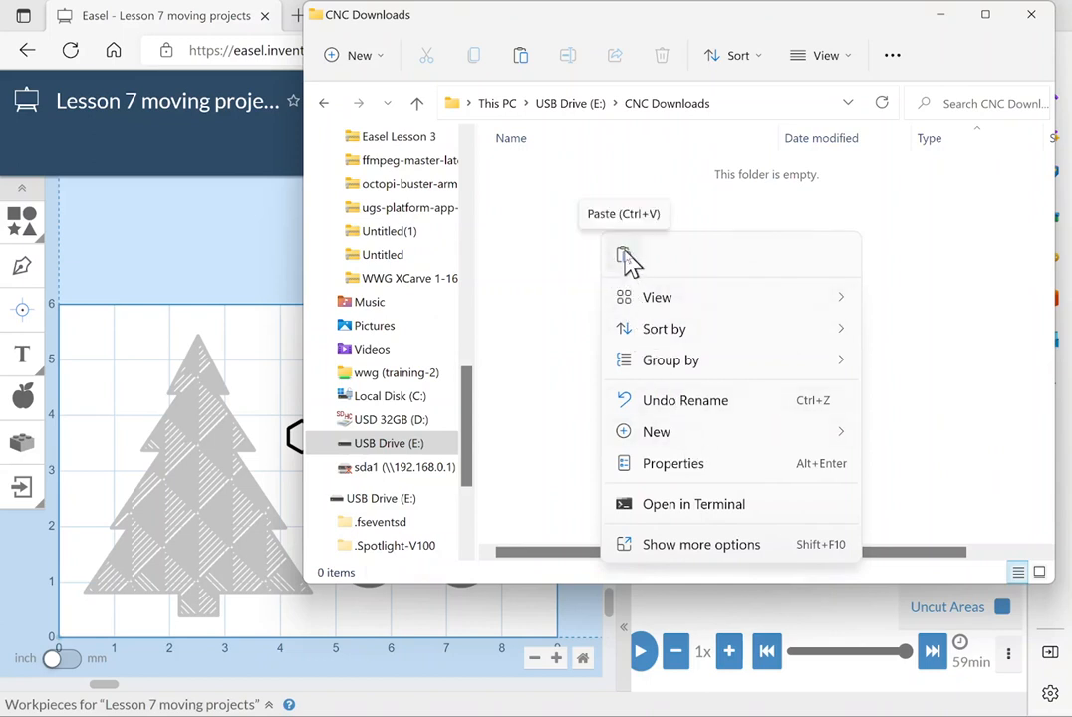
click(628, 259)
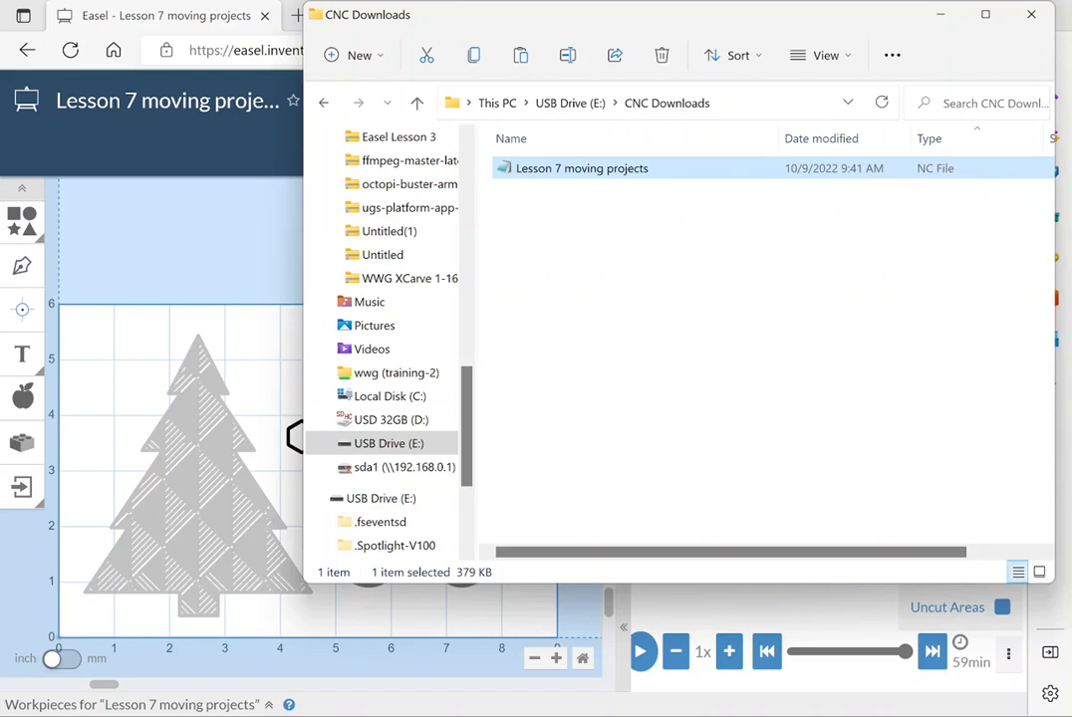
click(1035, 17)
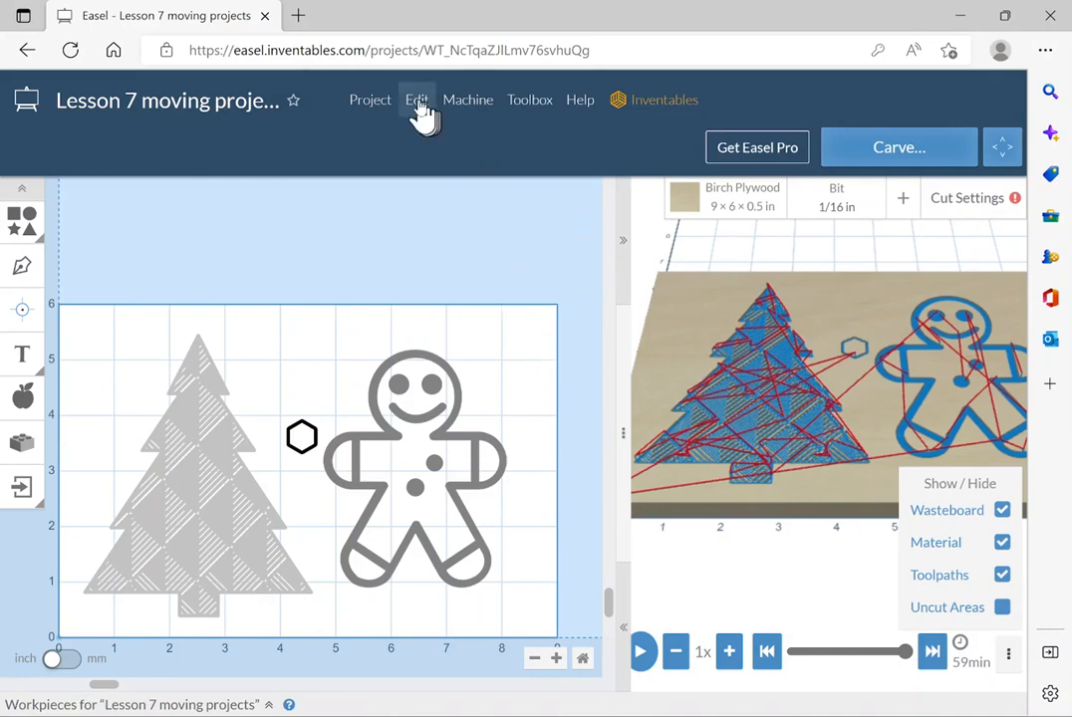
Download the Easel project as a ZIP file containing all workpieces.
click(372, 101)
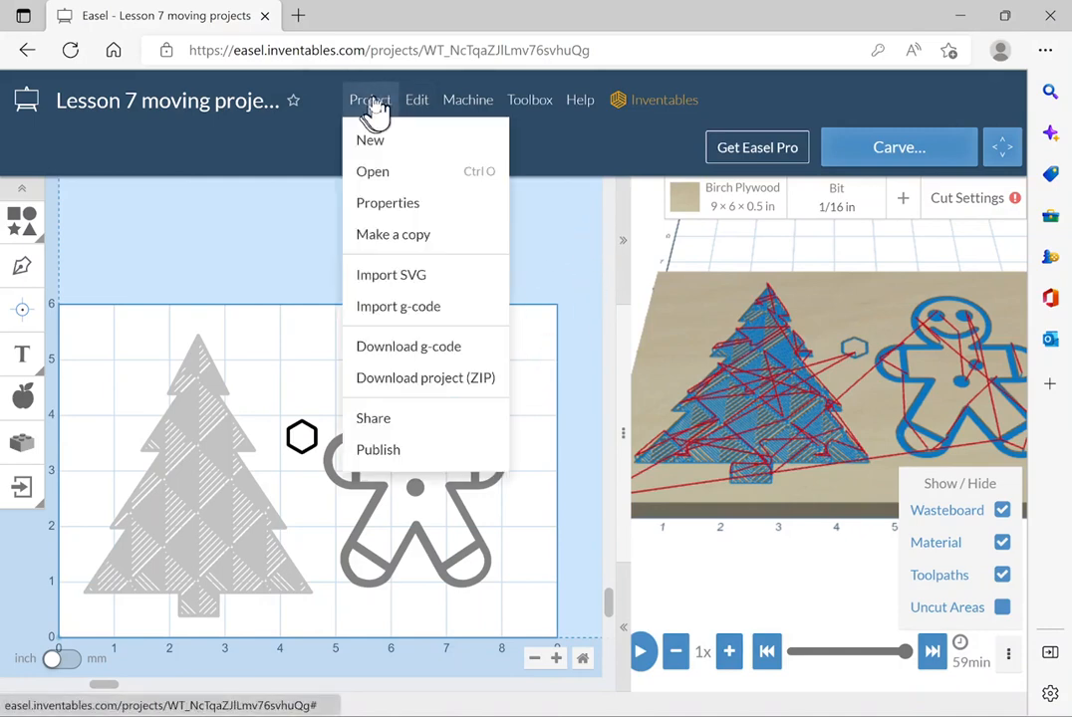
click(436, 380)
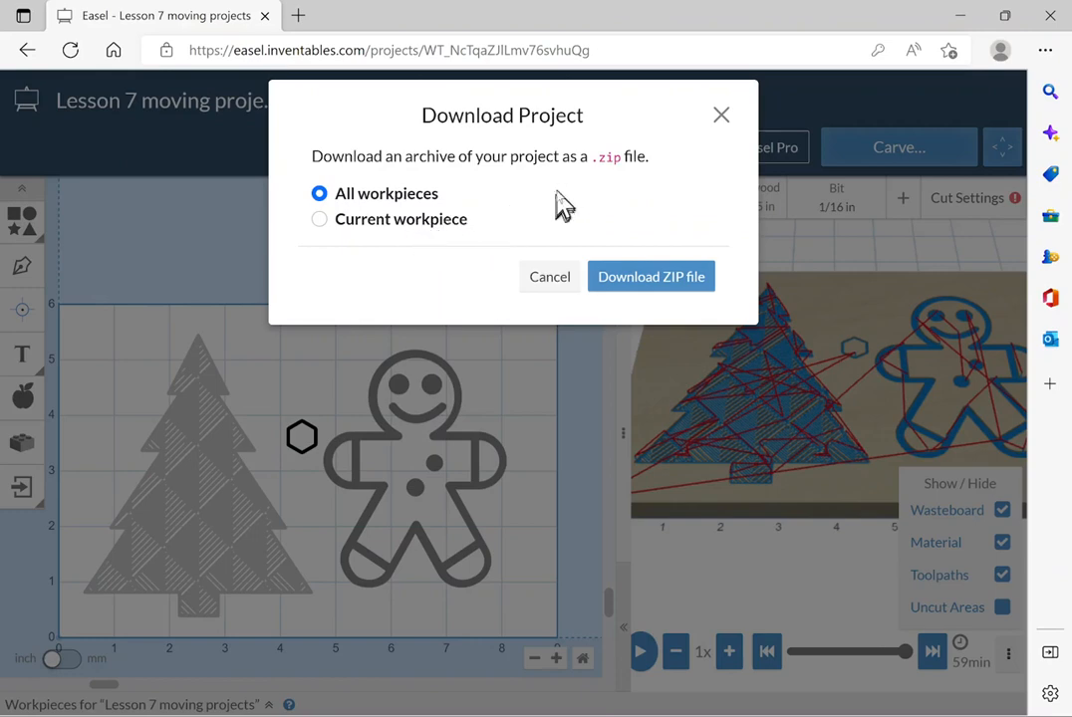
click(652, 278)
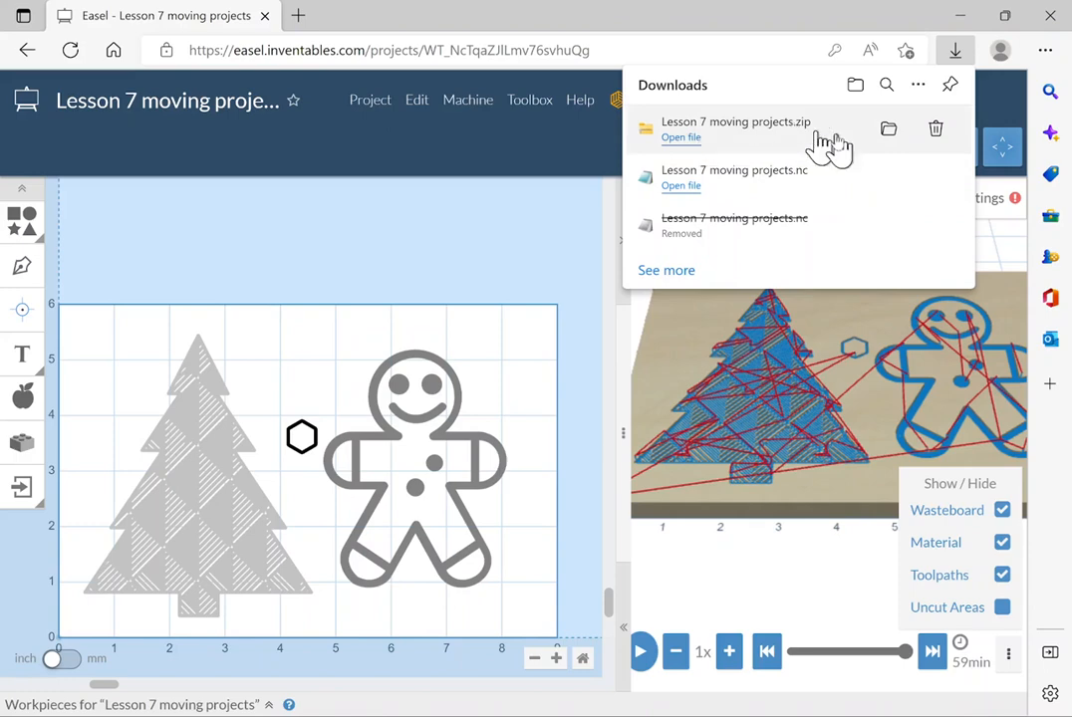
Copy the Lesson 7 moving projects ZIP file from the Downloads folder into the CNC Downloads folder on USB Drive (E:).
click(887, 131)
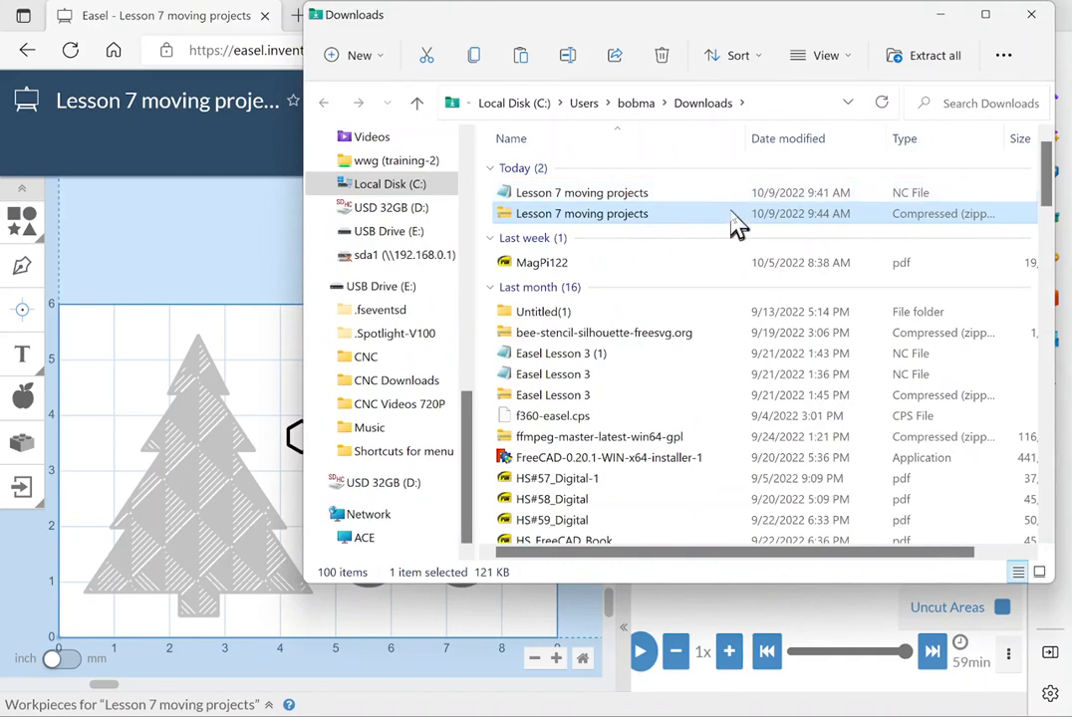
click(474, 62)
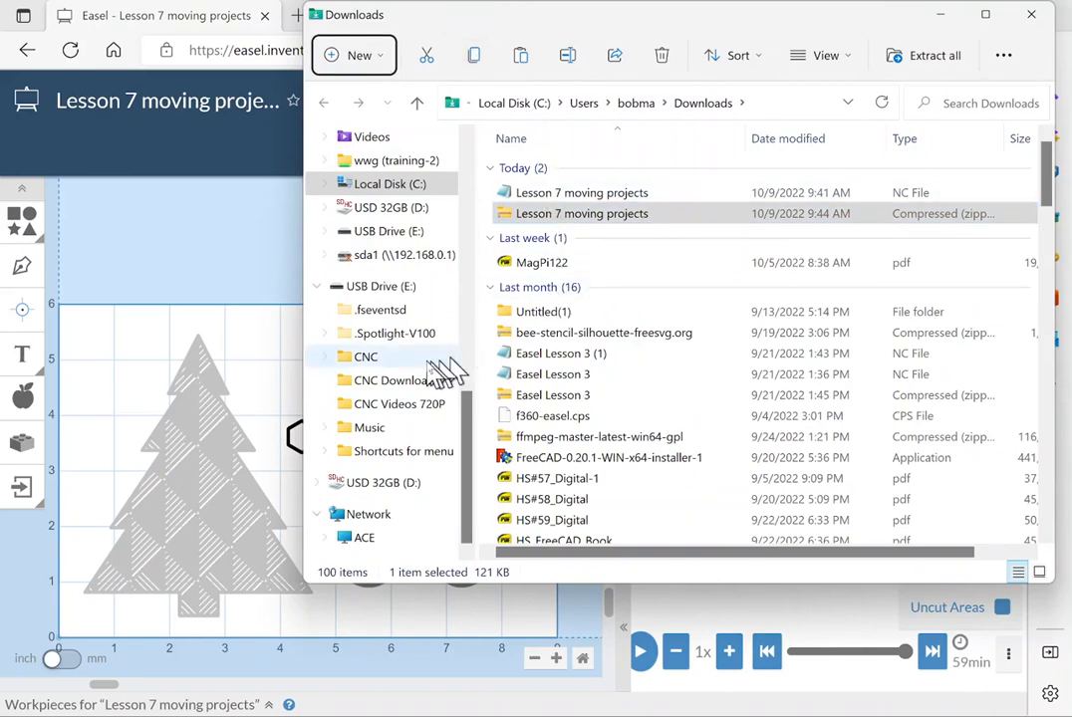
click(385, 294)
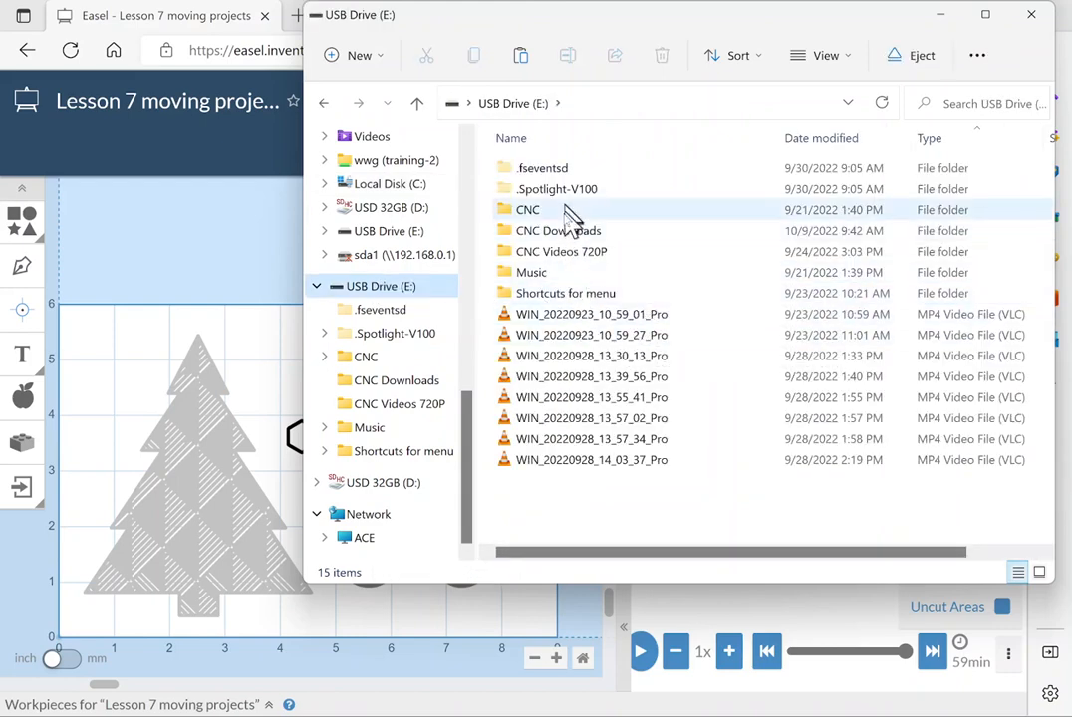
click(575, 235)
click(579, 233)
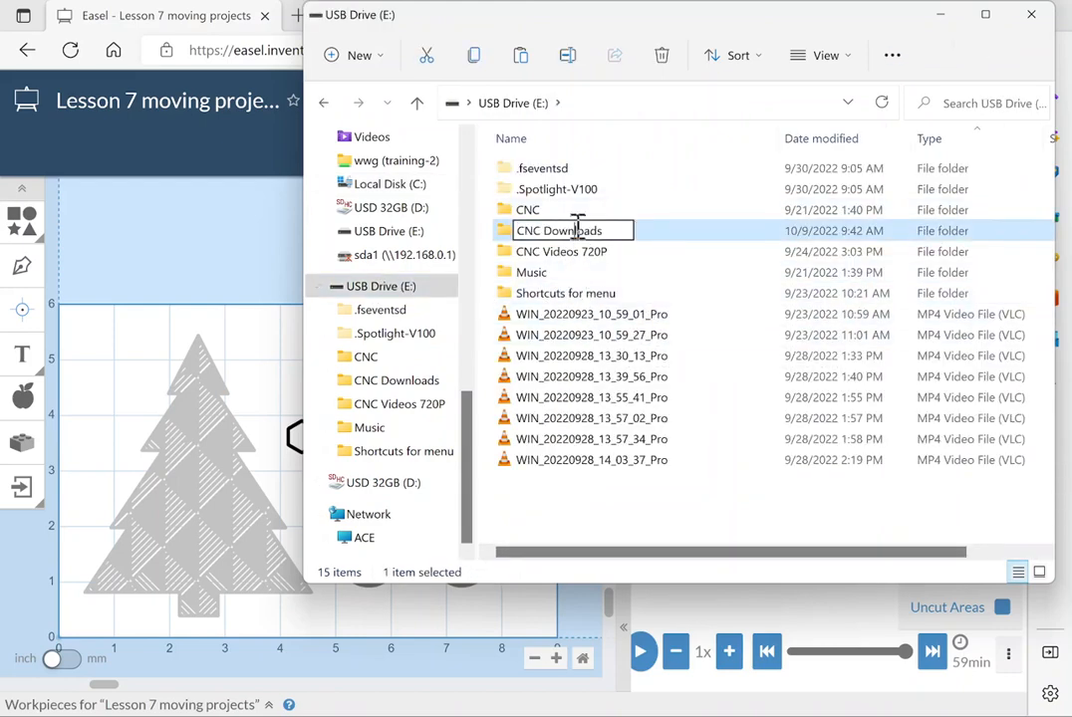
click(508, 238)
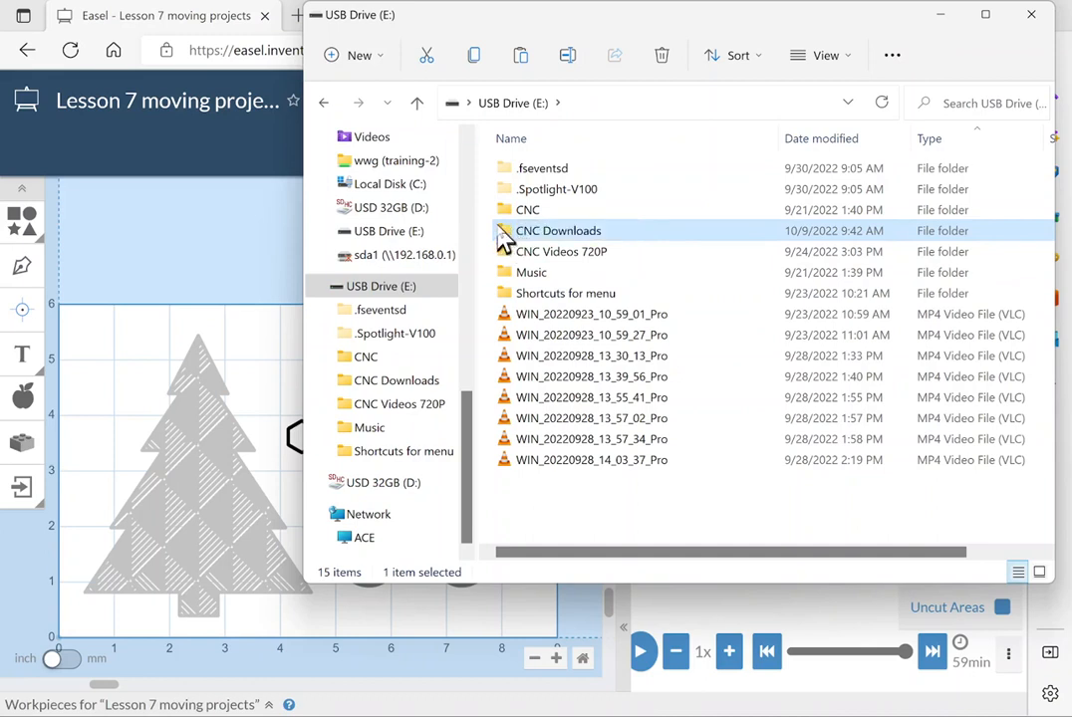
double_click(555, 235)
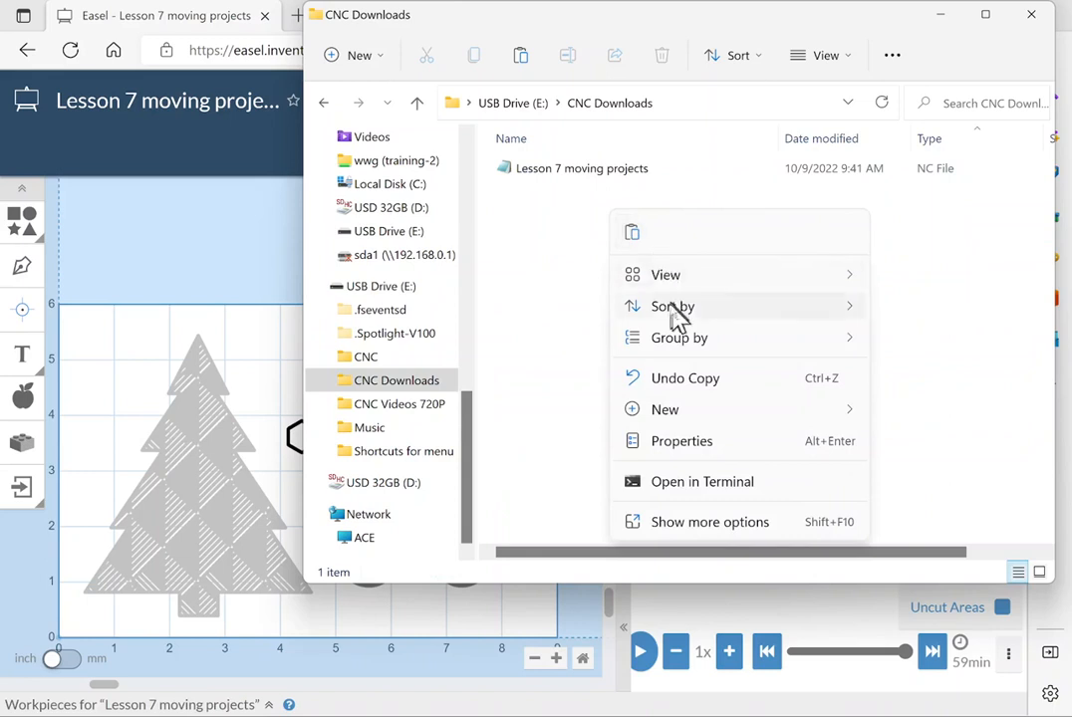
click(634, 235)
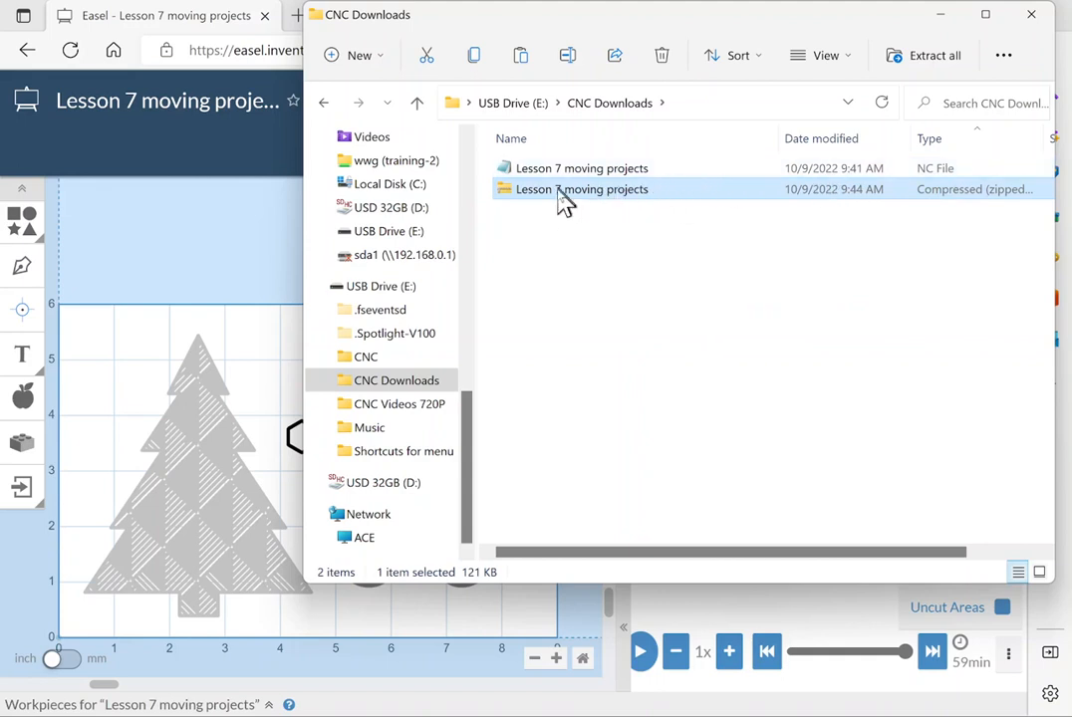
Extract the Lesson 7 moving projects ZIP to E:\CNC Downloads\Lesson 7 moving projects and close the window showing the extracted files.
right_drag(548, 204, 545, 195)
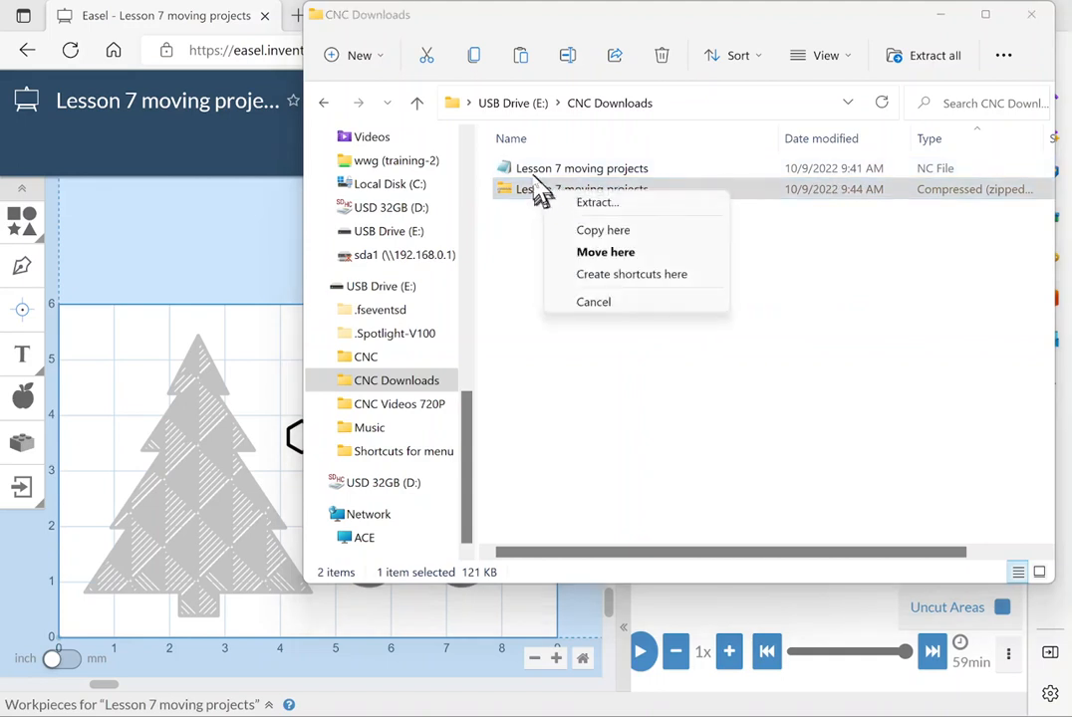
click(596, 203)
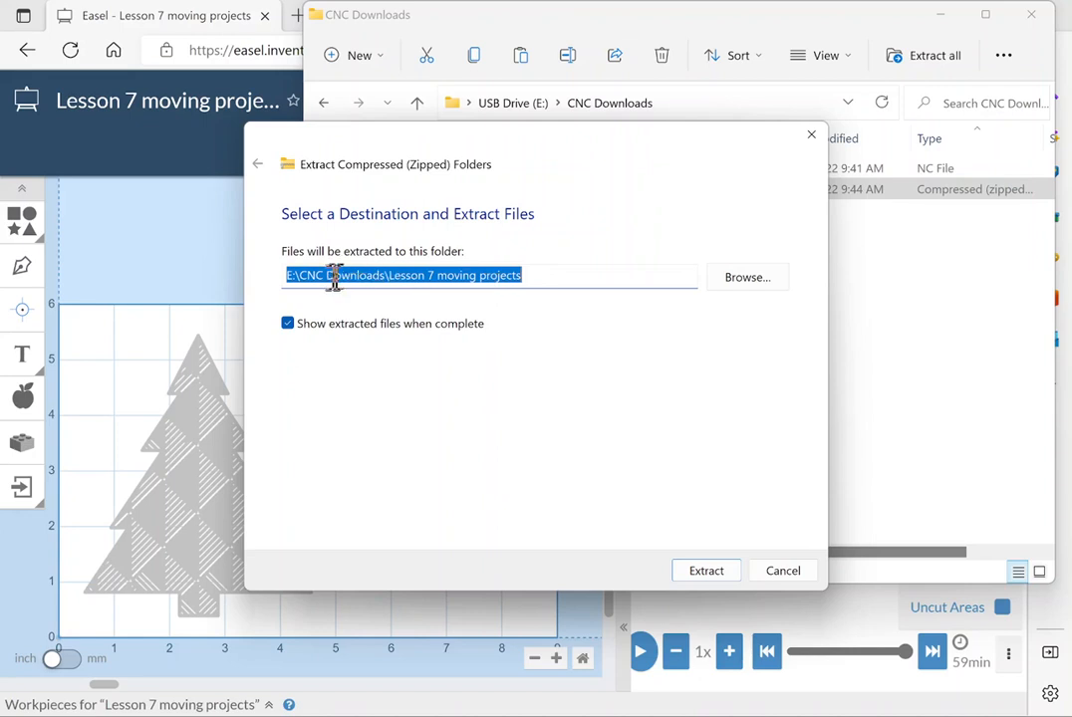
click(713, 576)
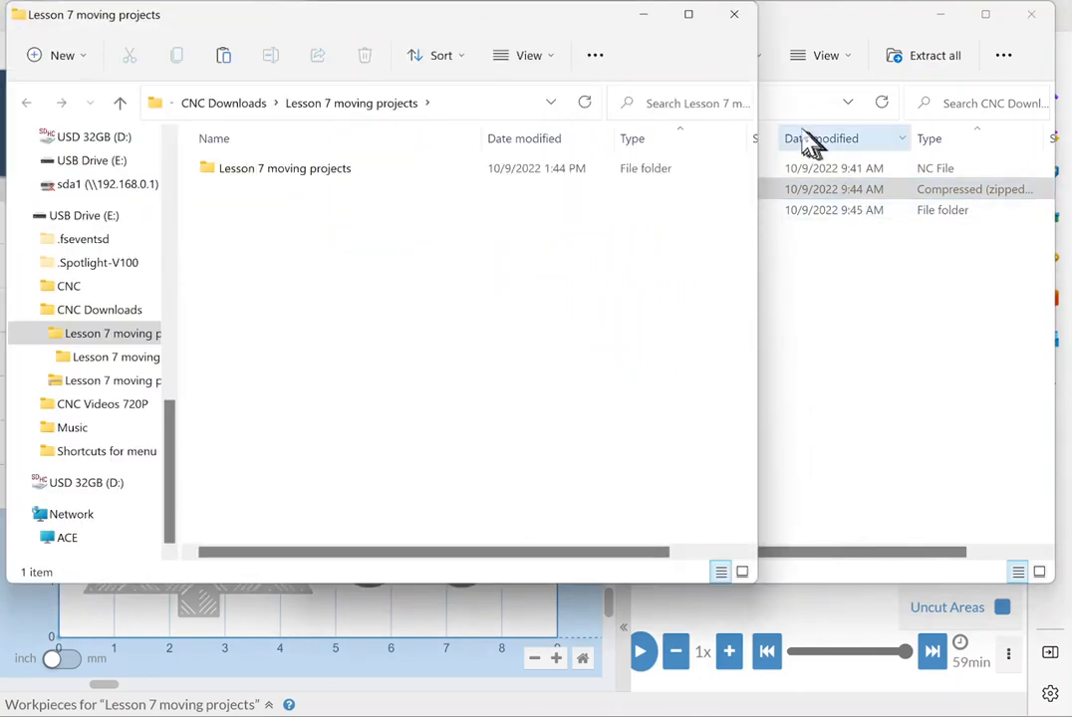
click(735, 18)
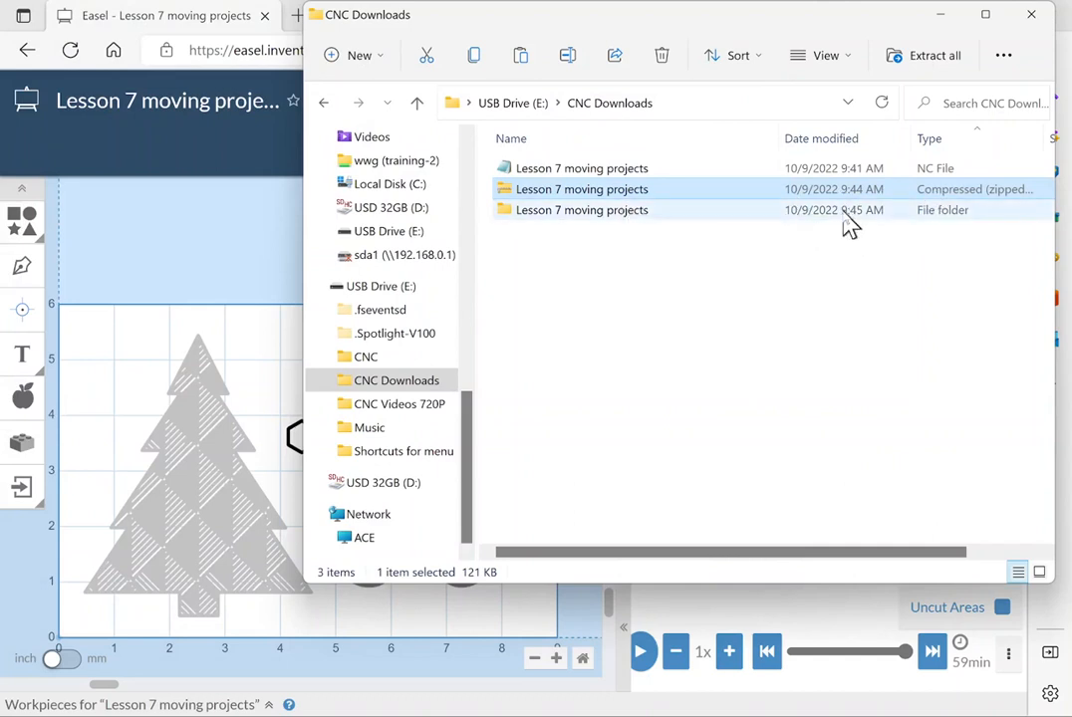
Open the extracted Lesson 7 moving projects folder and go through its nested folder to Workpiece 1.
click(575, 212)
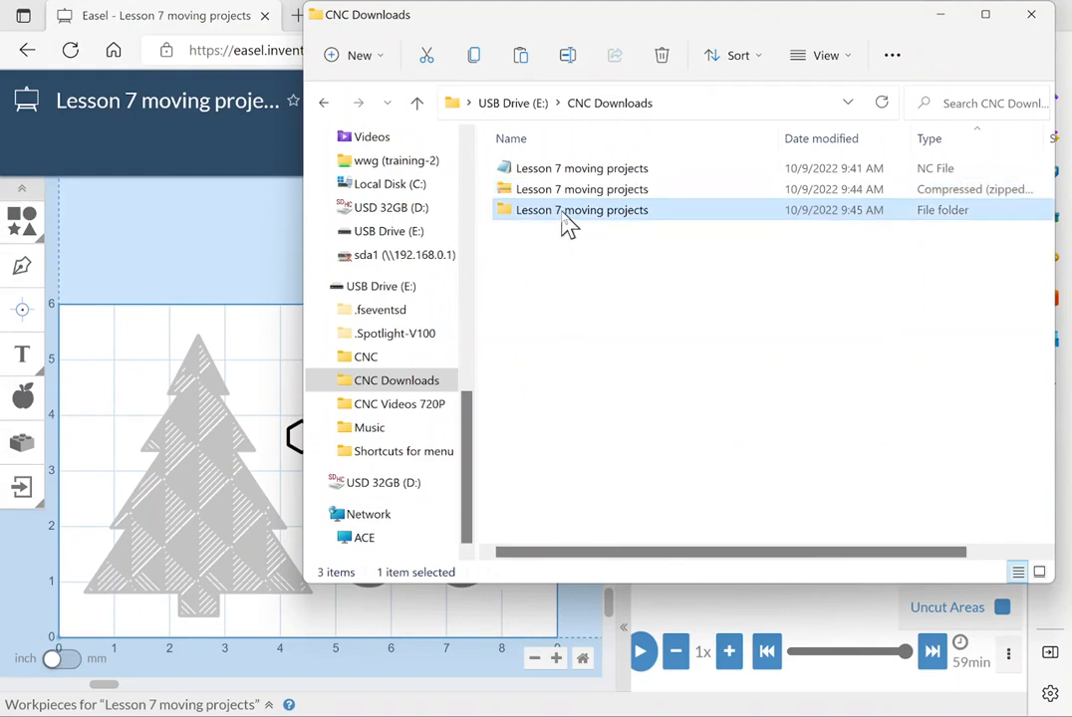
double_click(510, 215)
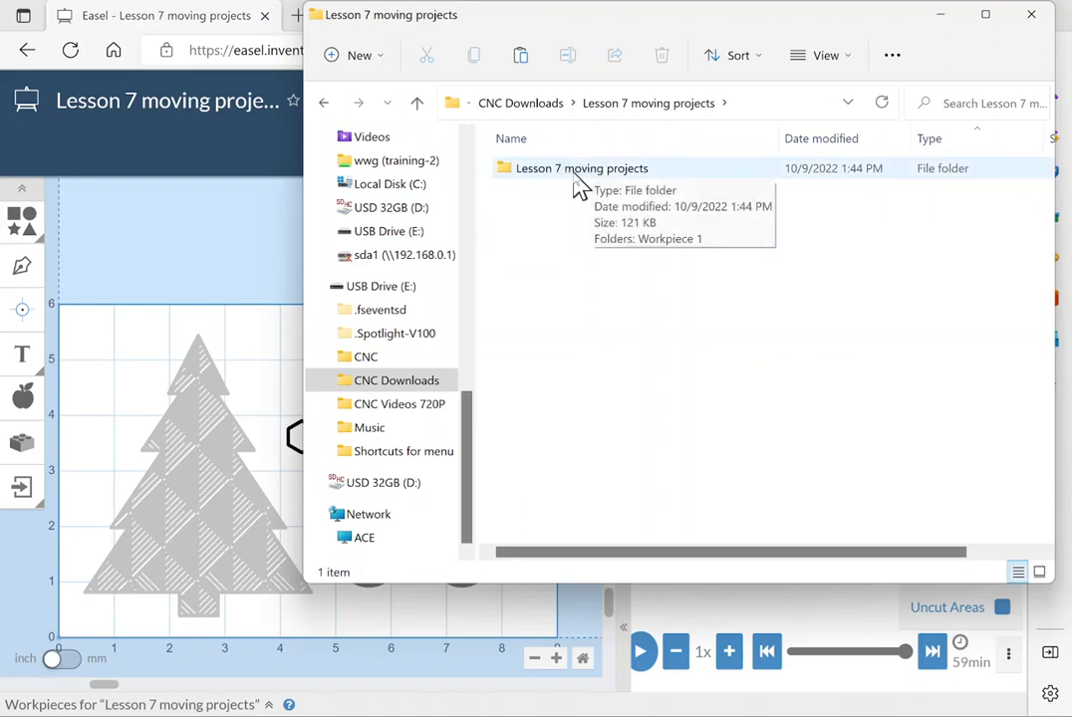
double_click(574, 185)
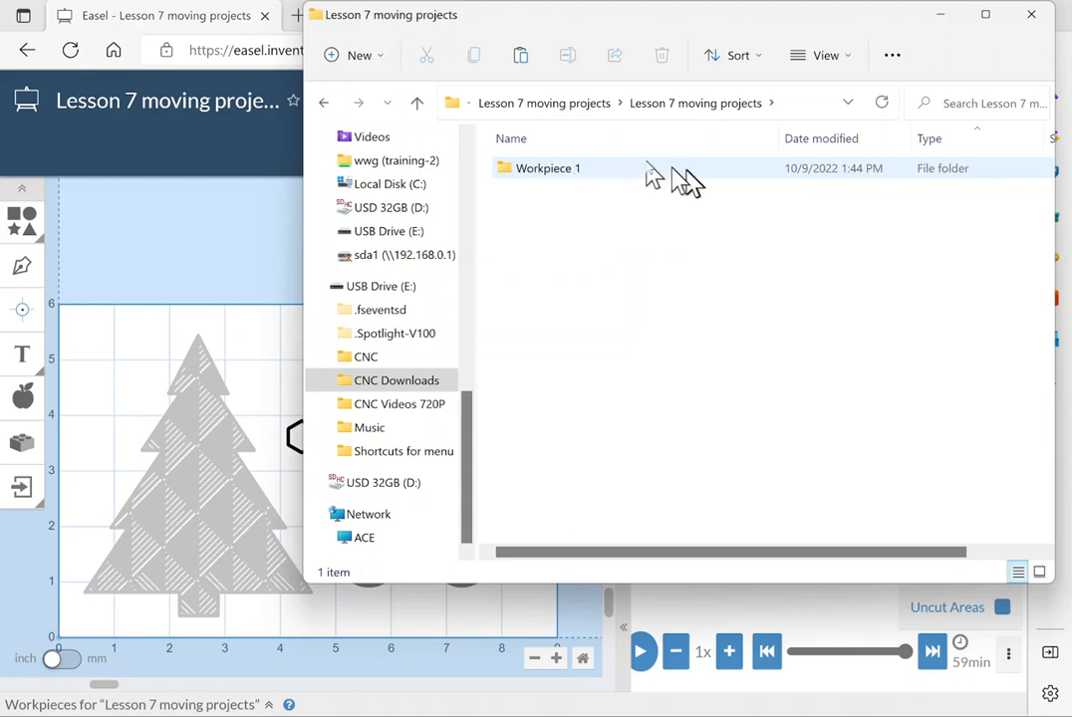
click(567, 180)
click(560, 168)
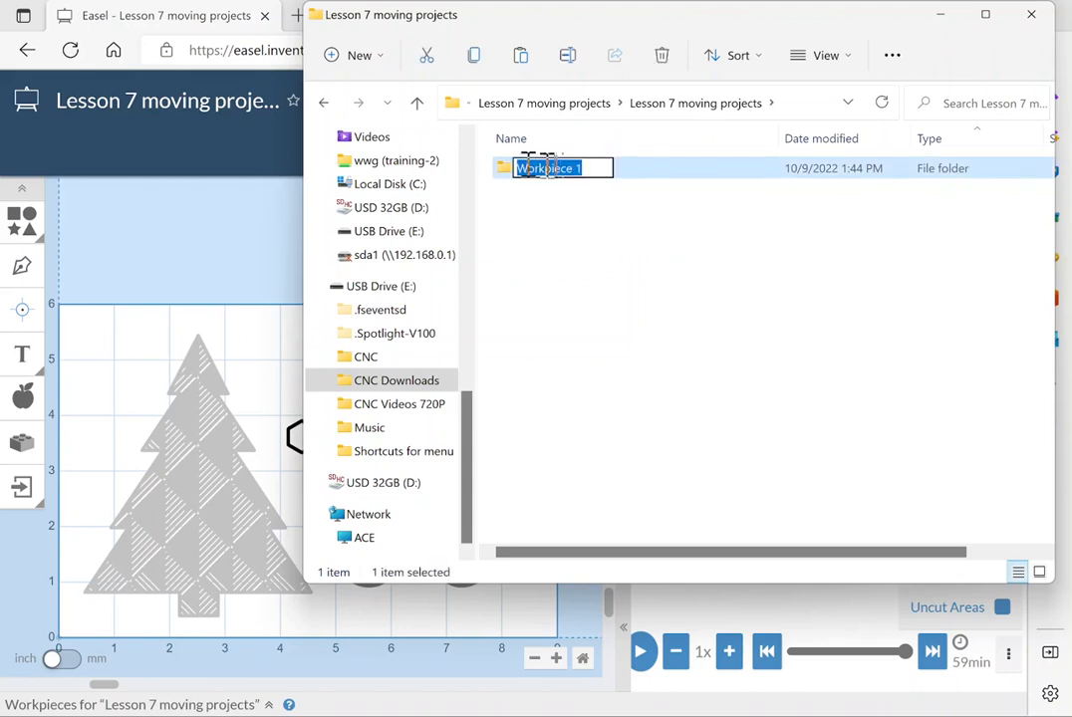
click(502, 177)
double_click(502, 177)
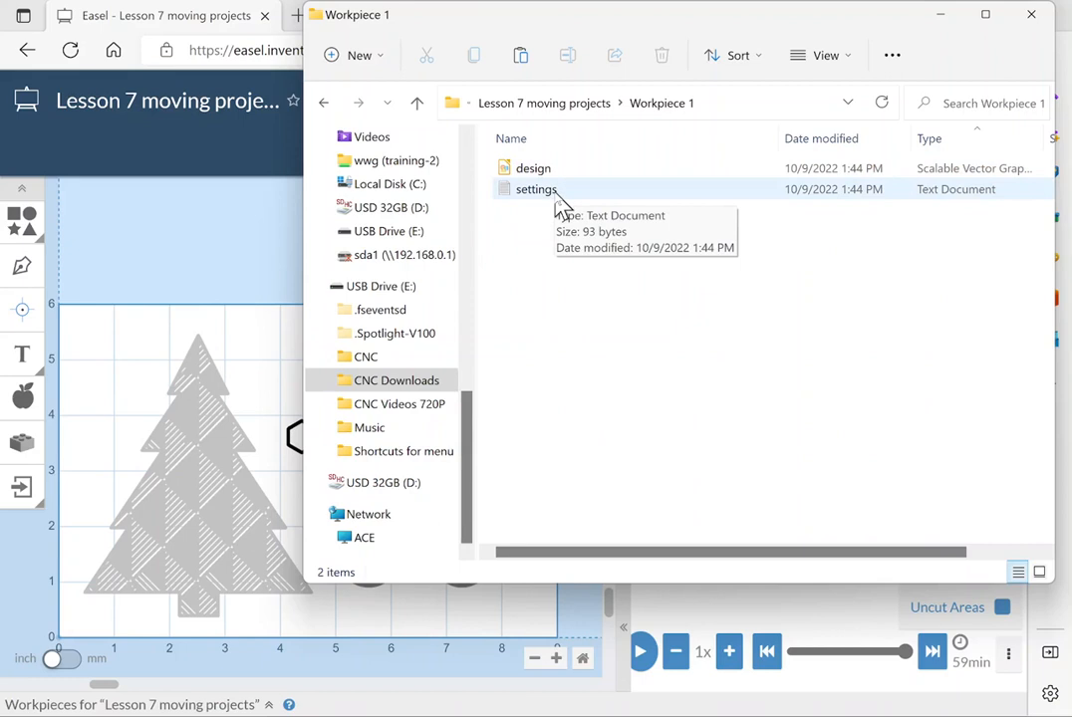
Read the settings text document of Workpiece 1 in Notepad, close it and the folder window, and return to the Easel project.
double_click(555, 200)
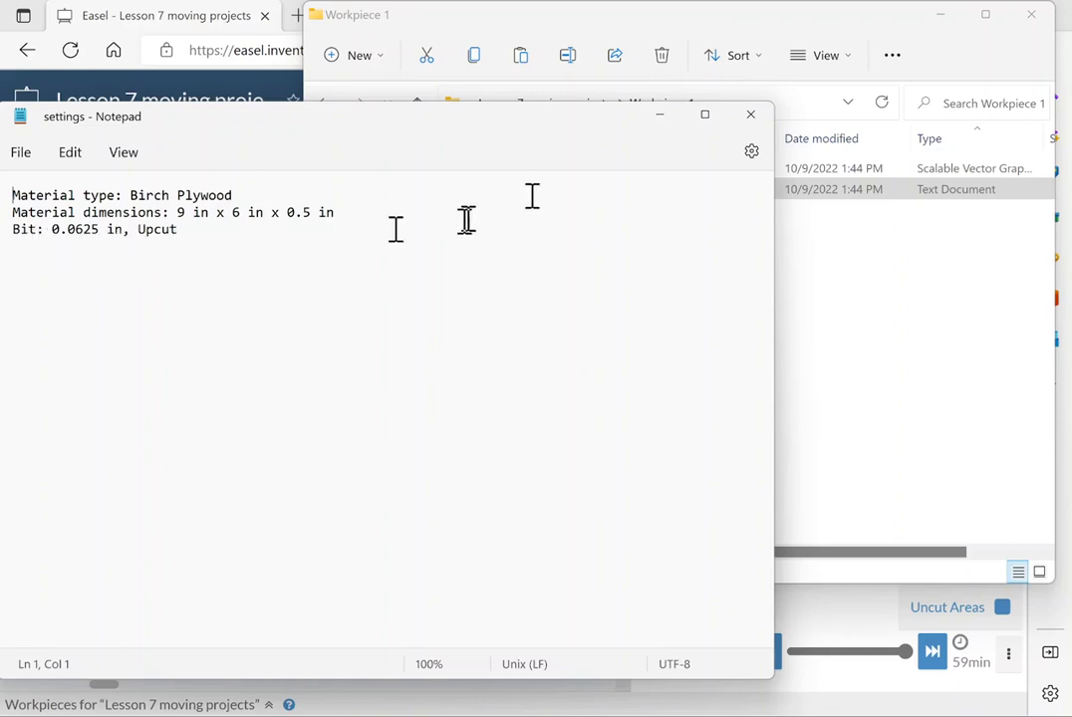
click(749, 118)
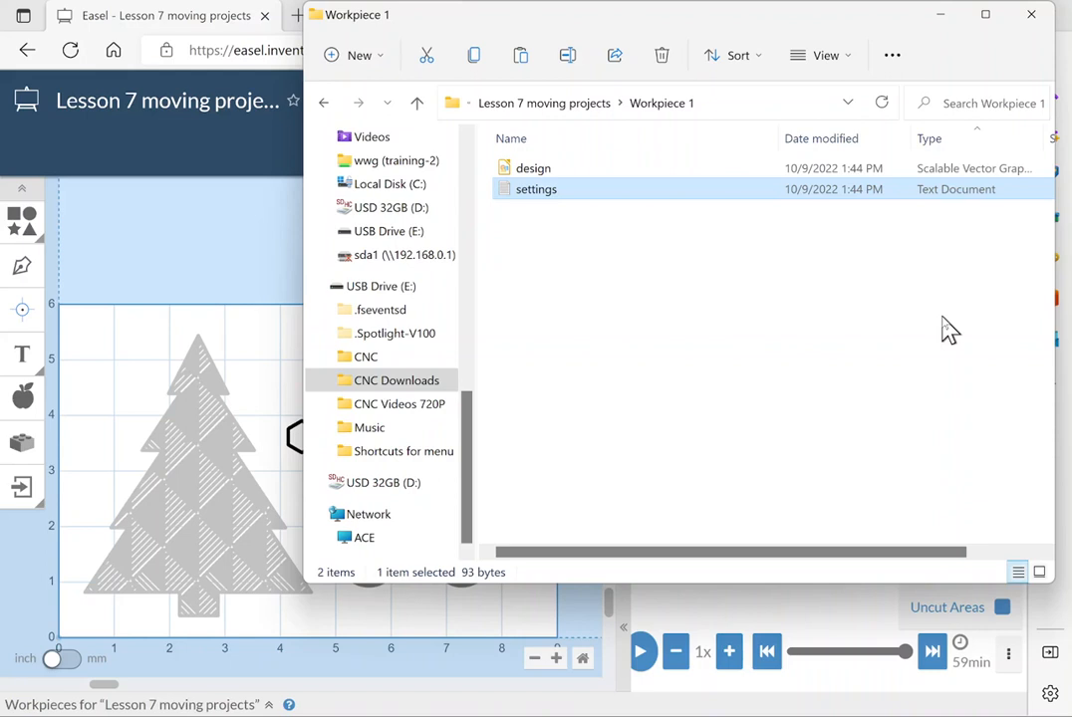
click(1032, 17)
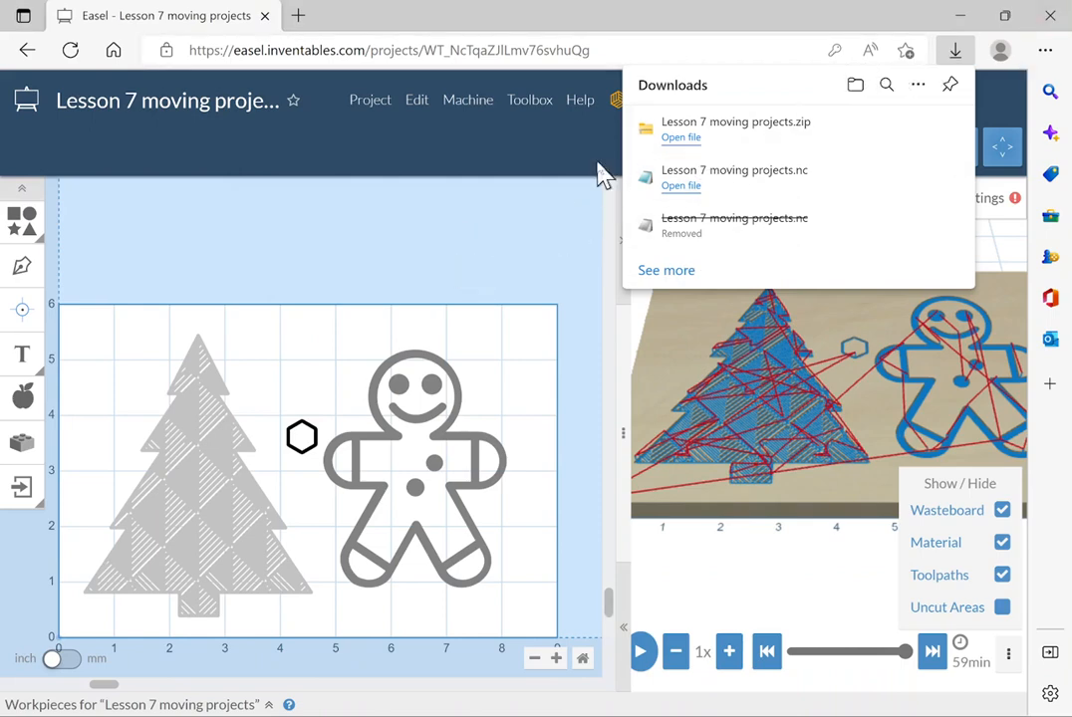
click(588, 206)
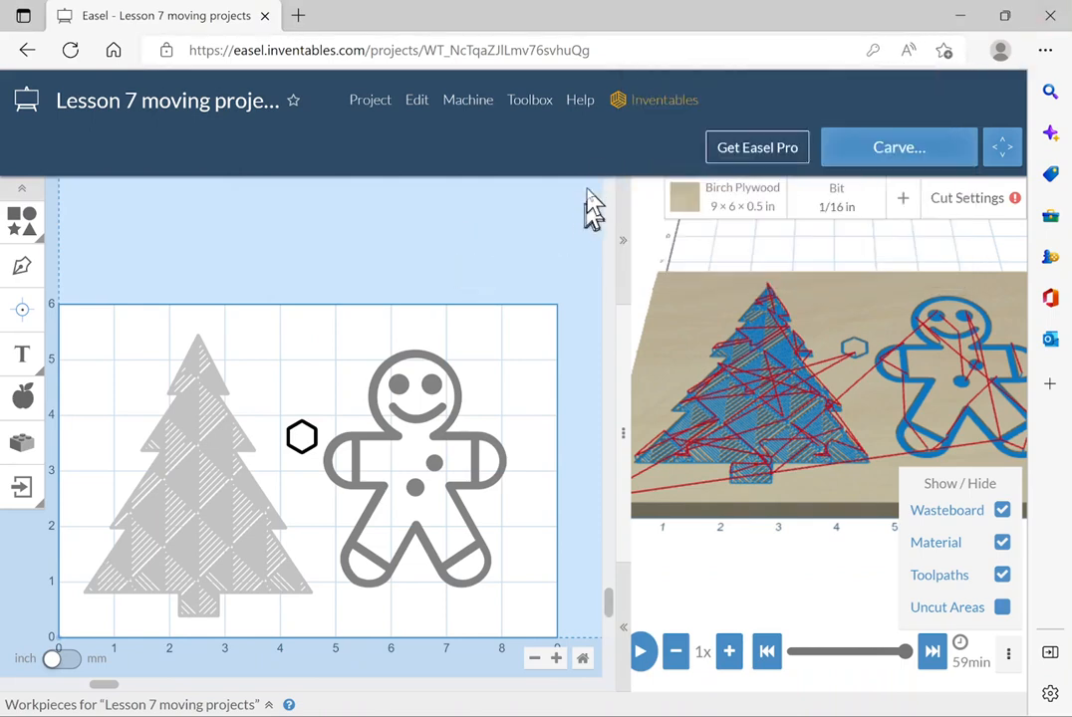
Open the project's sharing settings, switch the link to Private and back to Unlisted, and copy the project link before closing them.
click(377, 107)
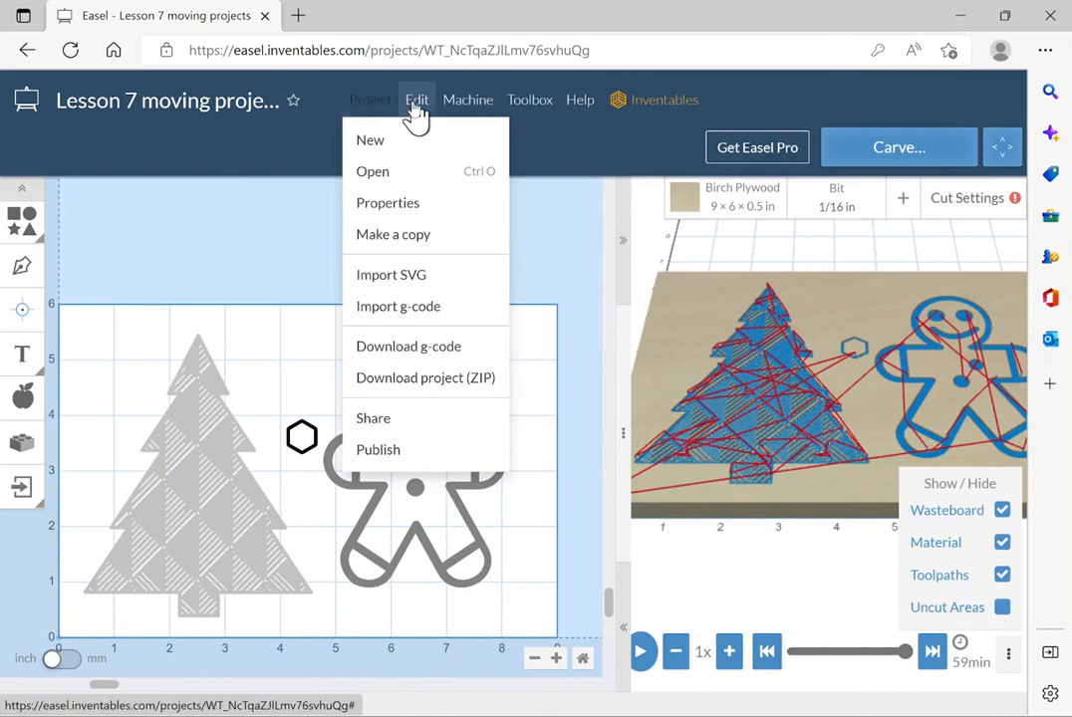
click(414, 423)
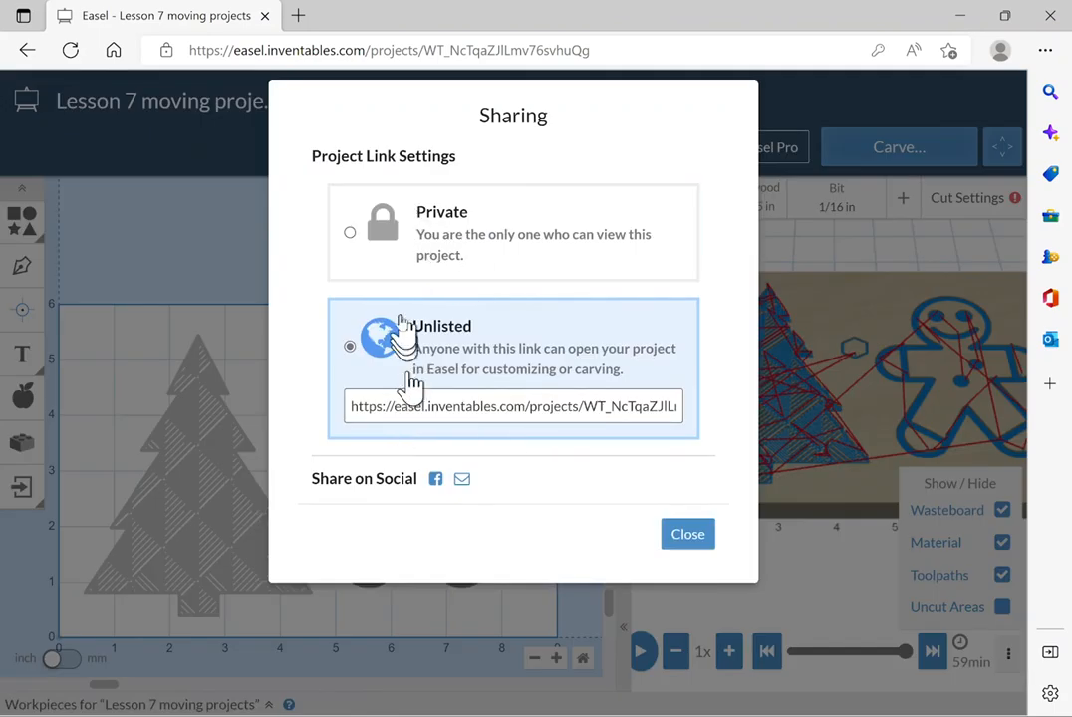
click(353, 237)
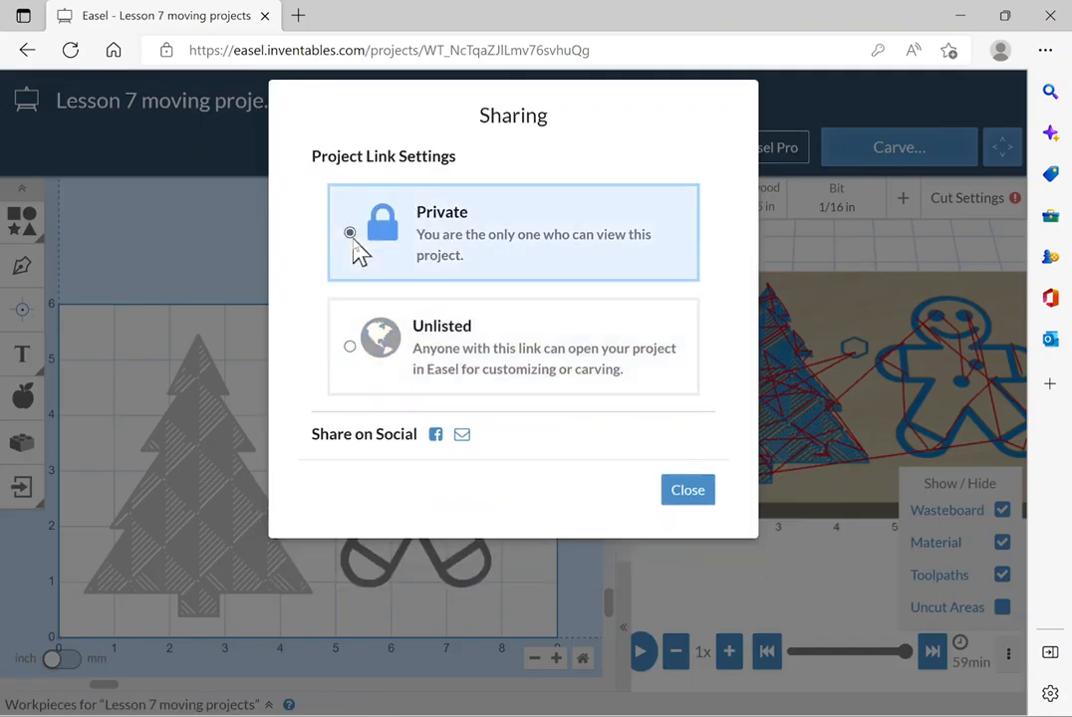
click(357, 349)
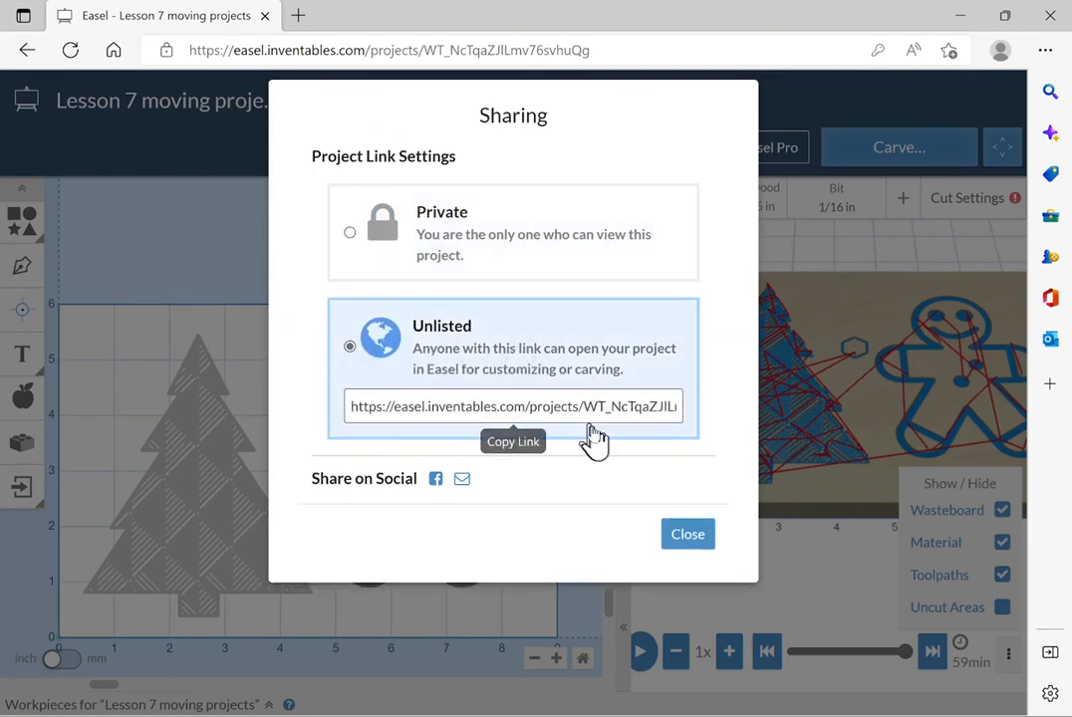
click(515, 408)
key(ctrl+c)
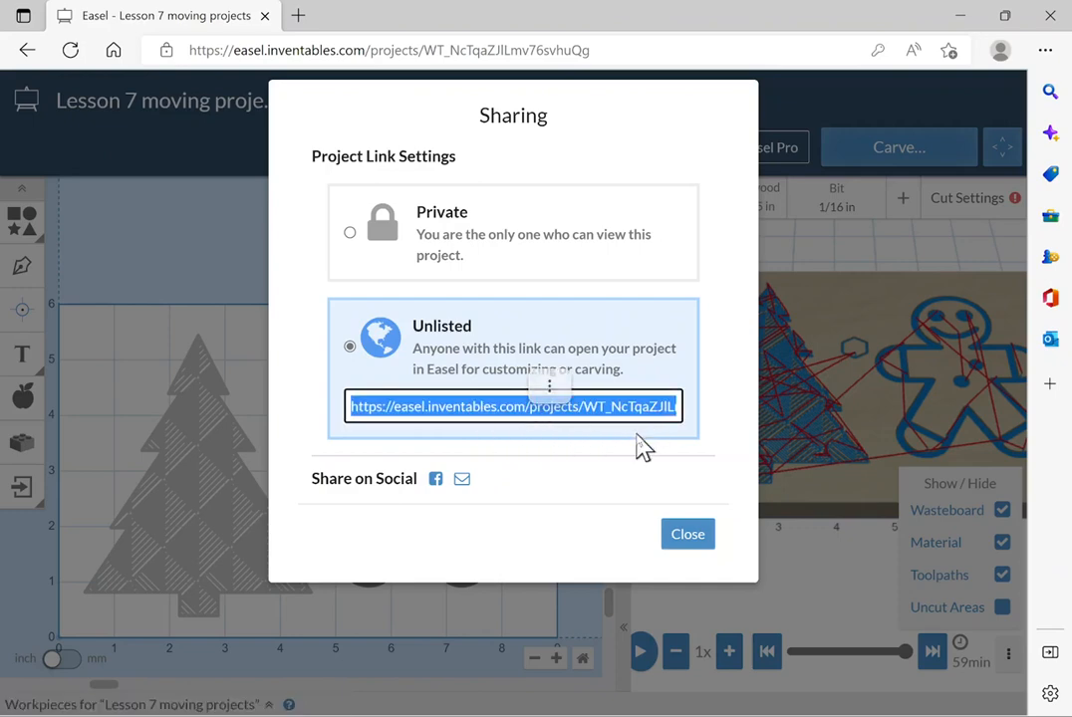
click(689, 535)
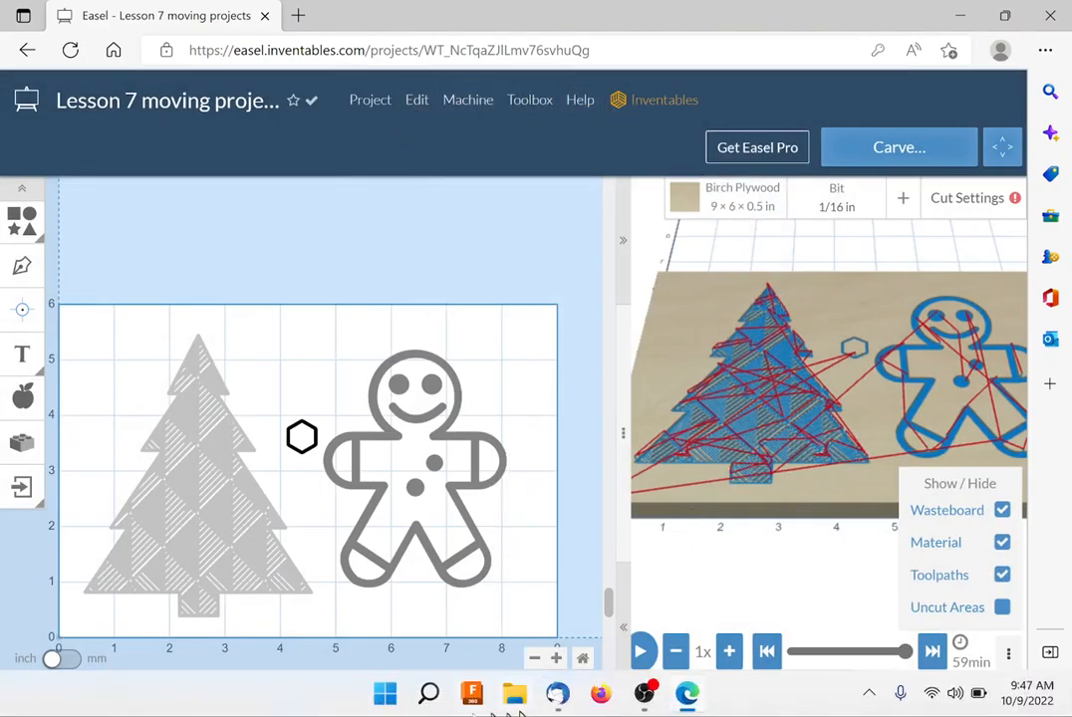
Open Notepad and paste the copied Easel project link into the empty document.
click(387, 695)
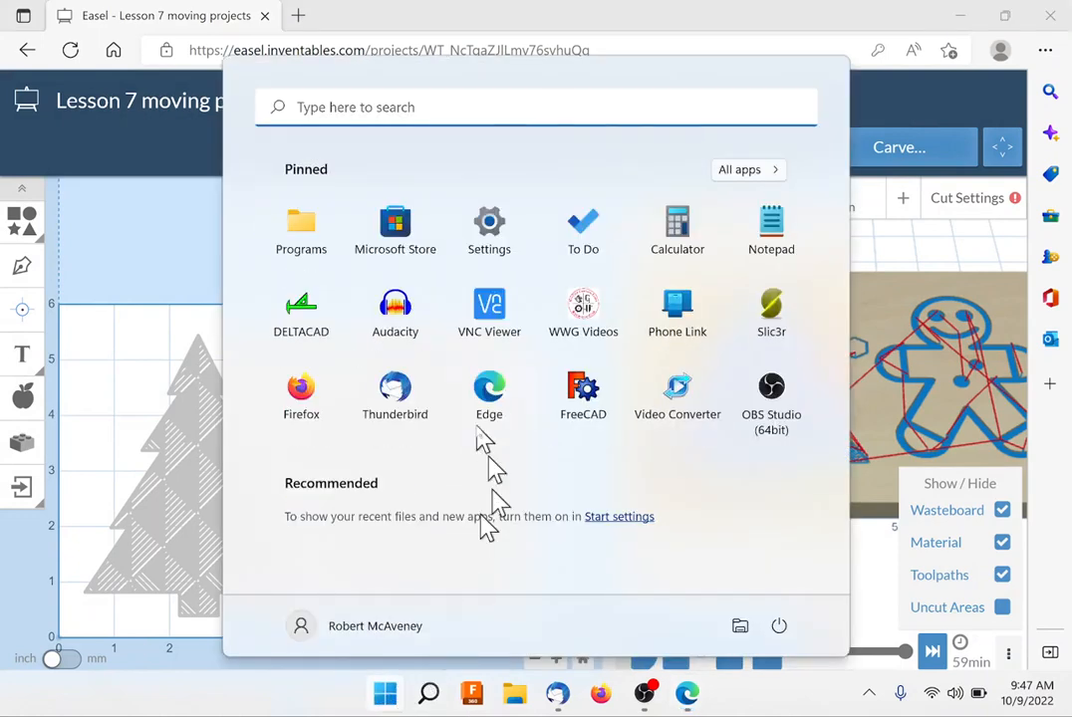
click(772, 238)
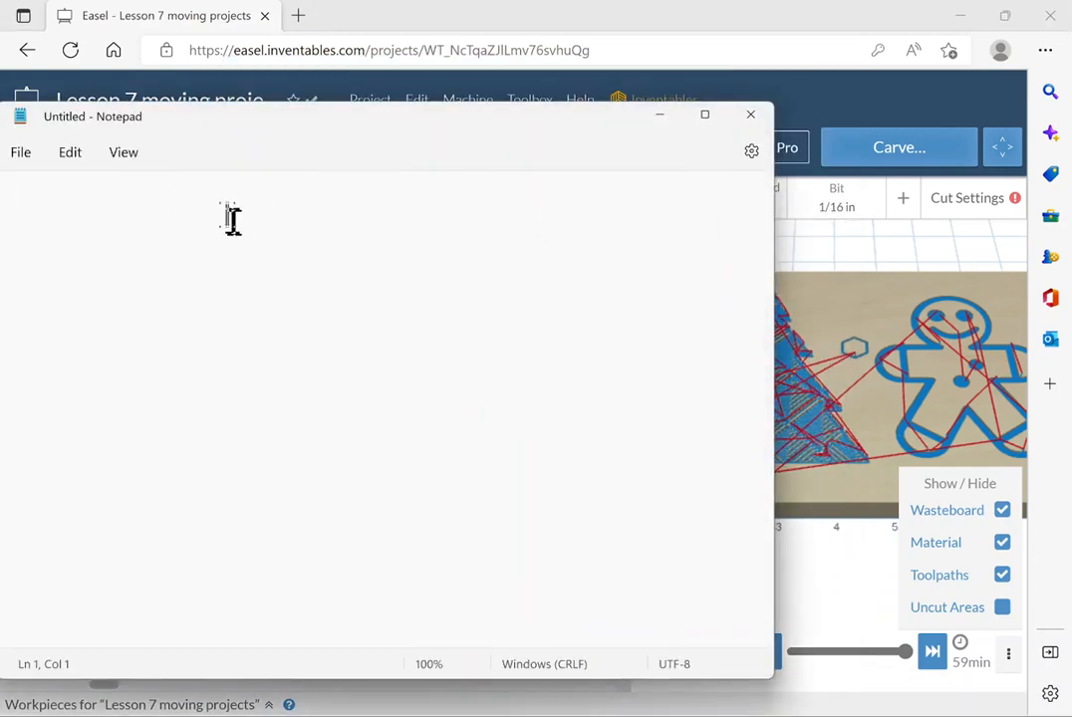
right_click(189, 189)
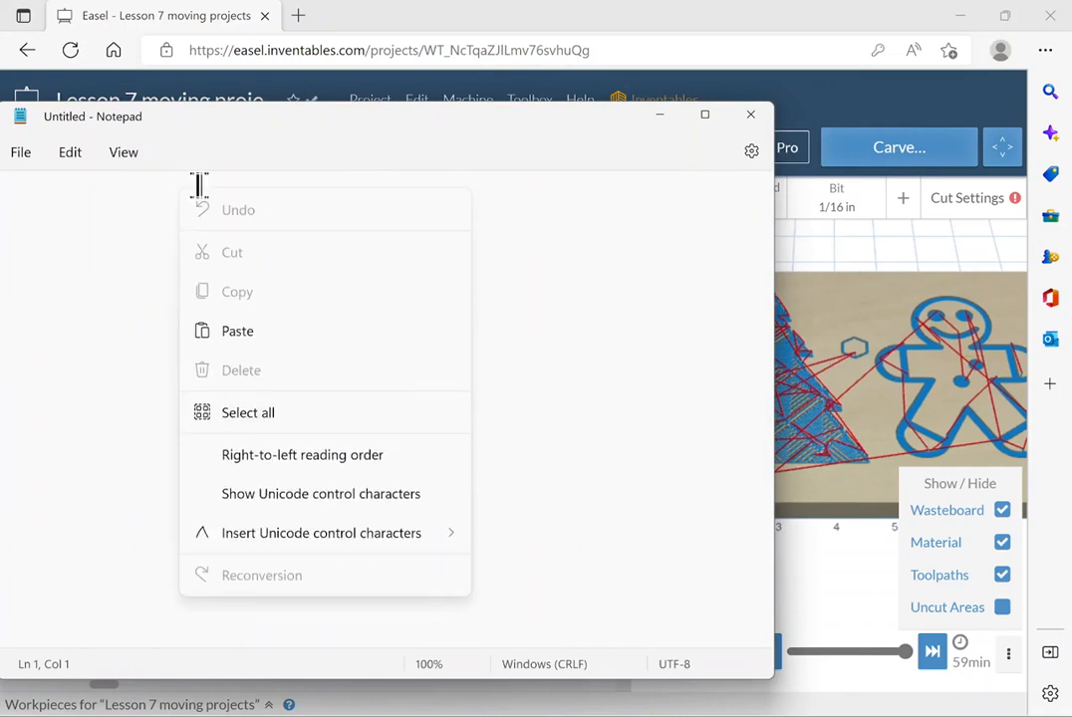
click(271, 331)
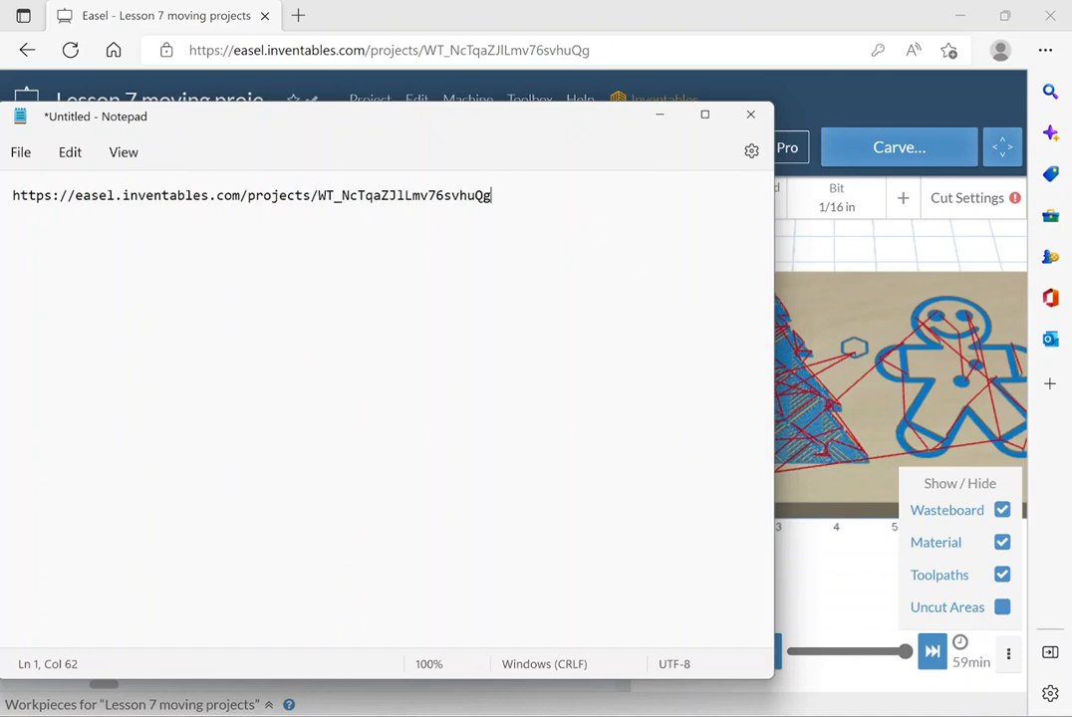
Save the note as Lesson 7 link.txt in the CNC Downloads folder on USB Drive (E:) and close both Notepad windows.
click(21, 160)
click(35, 289)
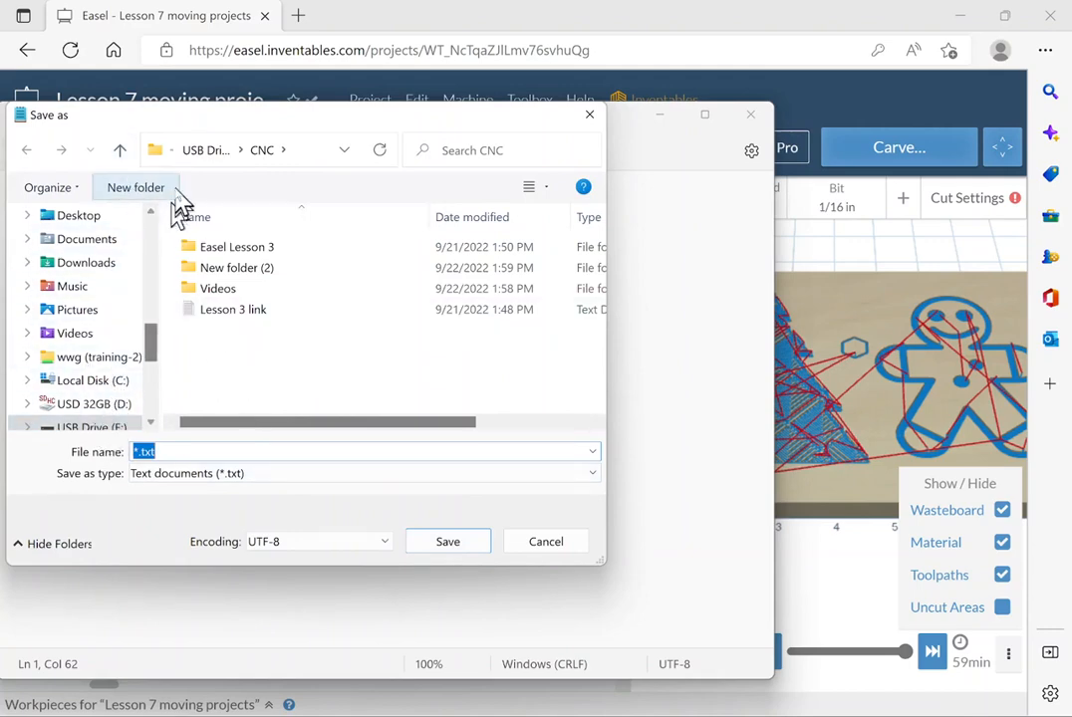
click(209, 152)
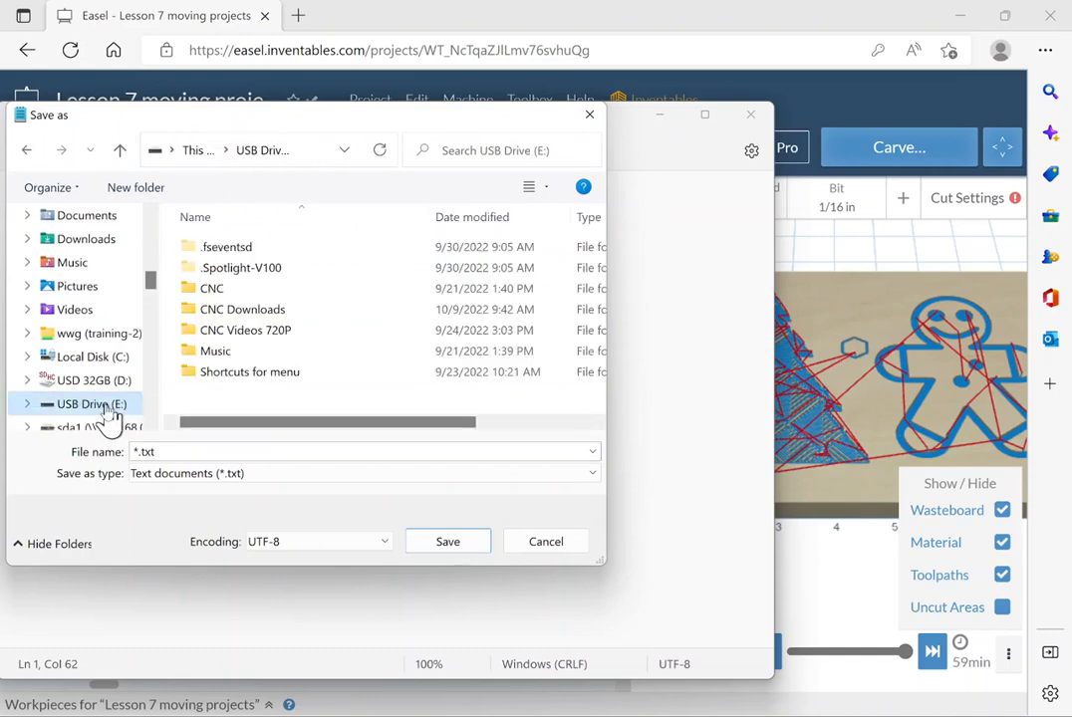
double_click(269, 312)
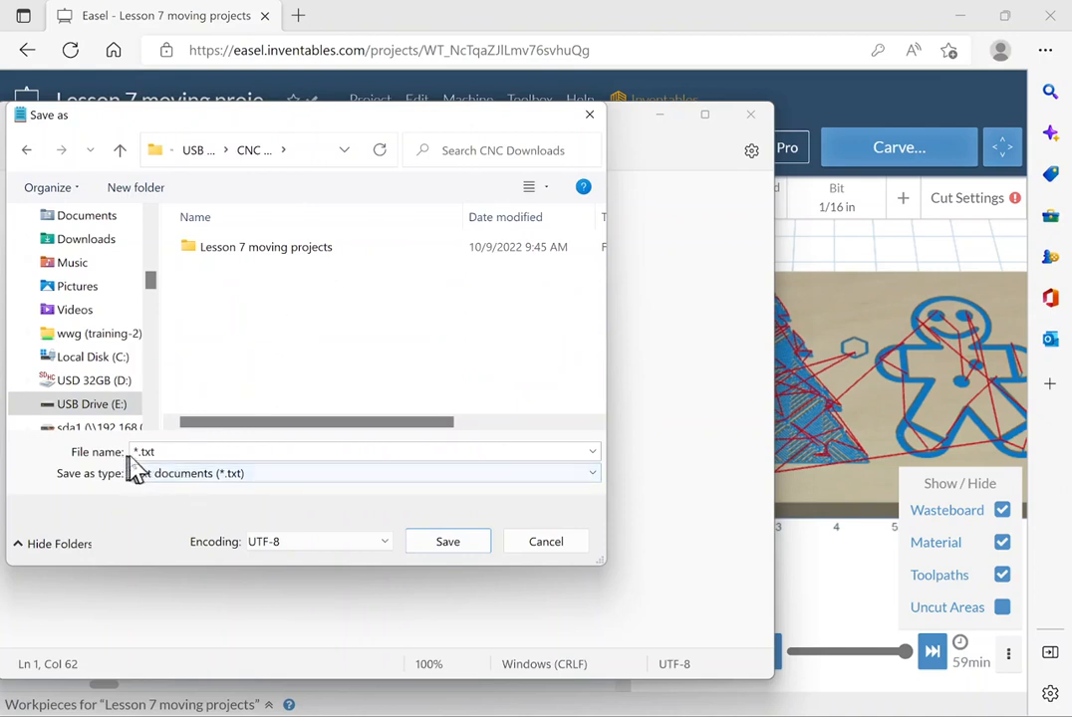
drag(136, 456, 184, 490)
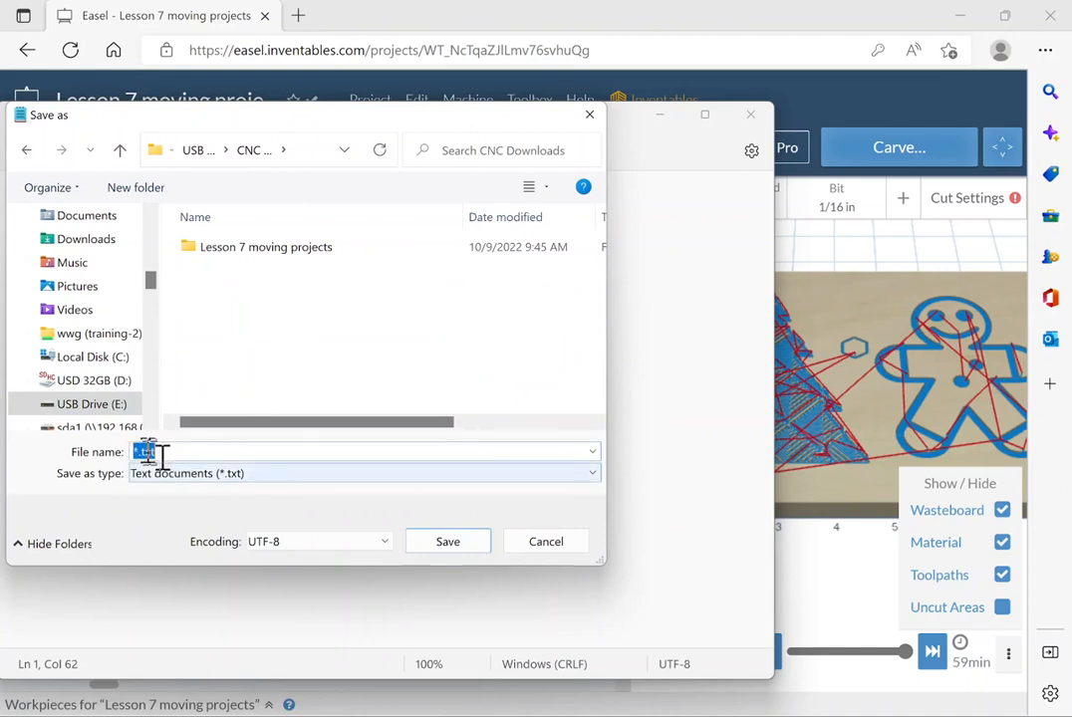
click(139, 454)
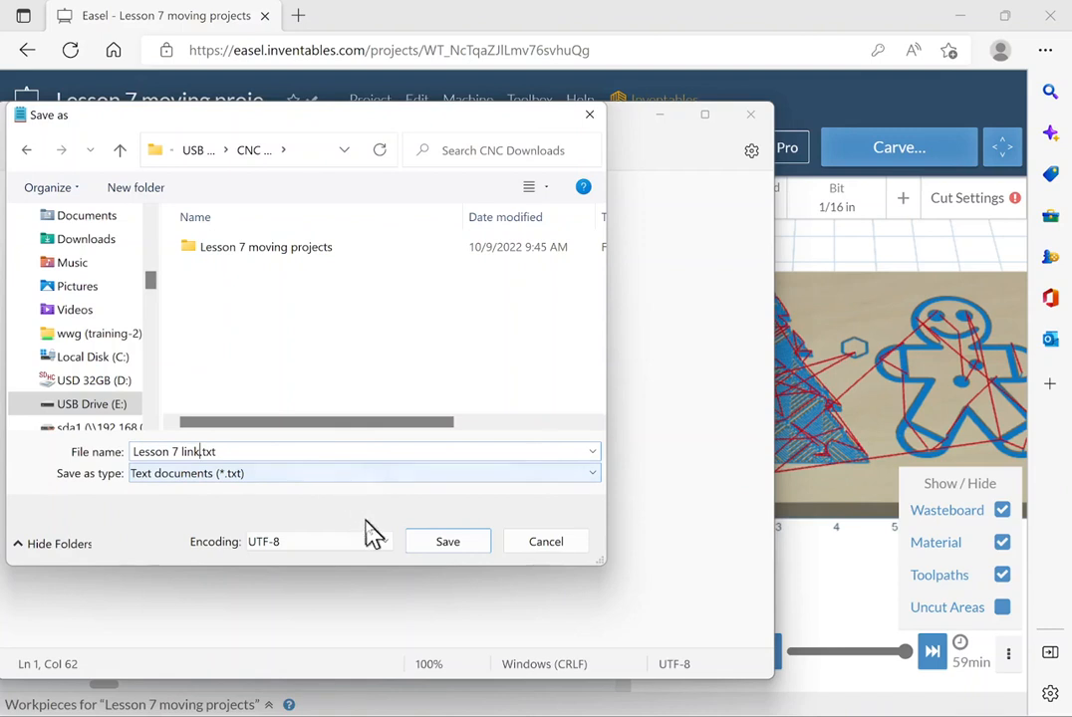
click(449, 551)
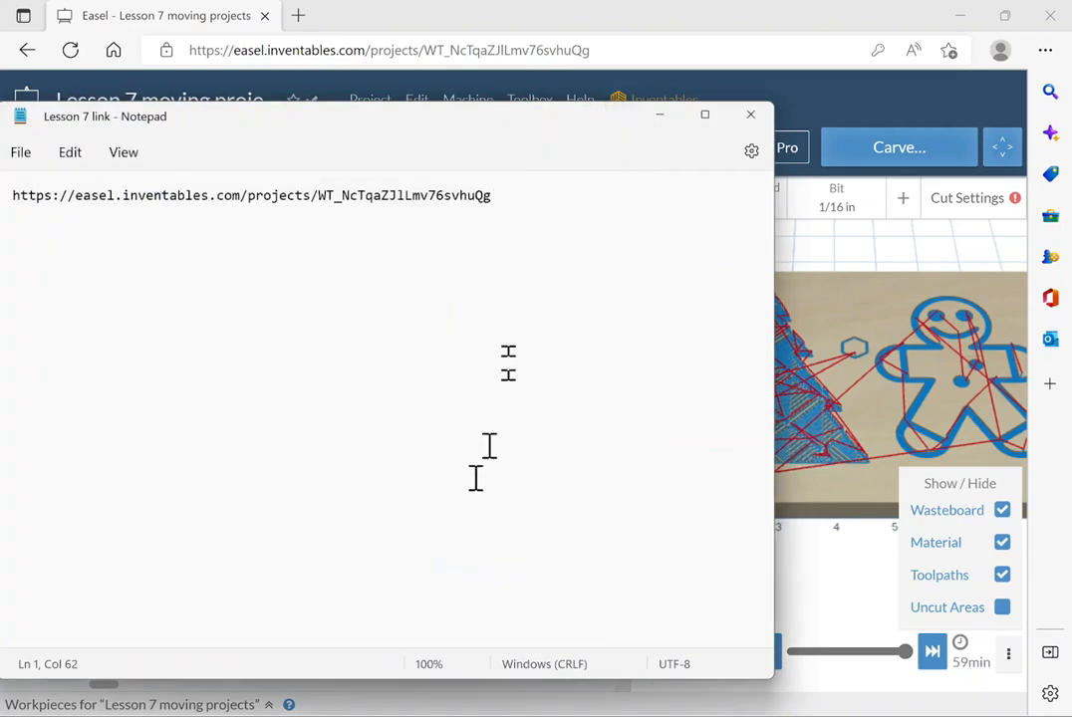
click(752, 117)
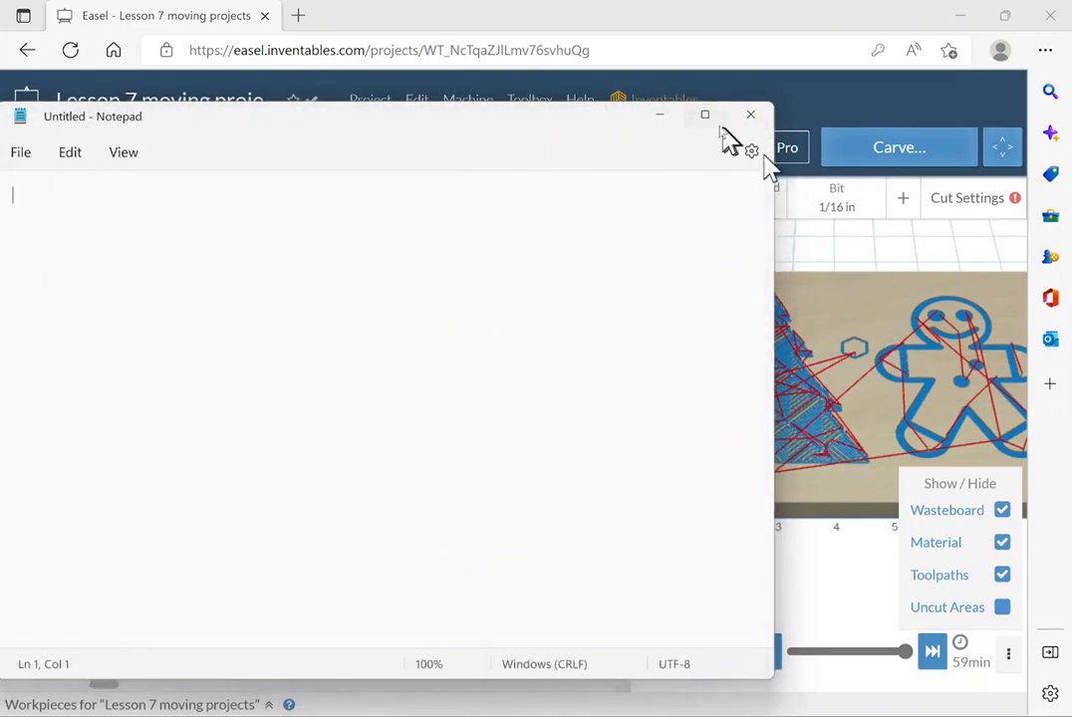
click(752, 118)
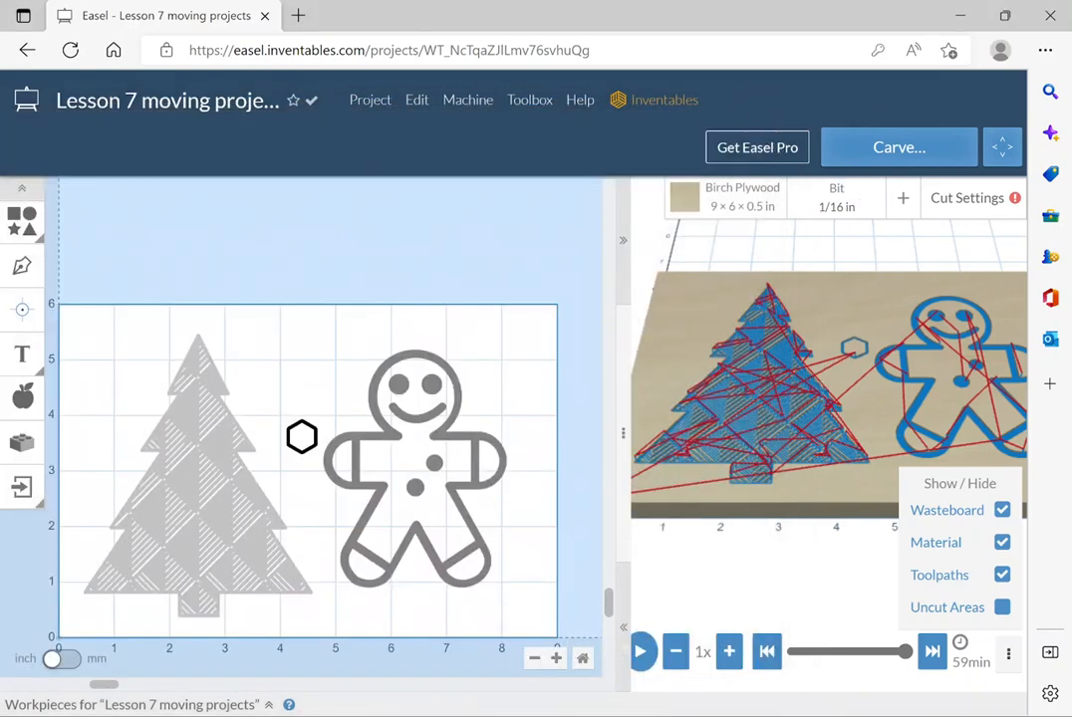
Open the CNC Downloads folder on USB Drive (E:) in File Explorer.
mouse_move(564, 715)
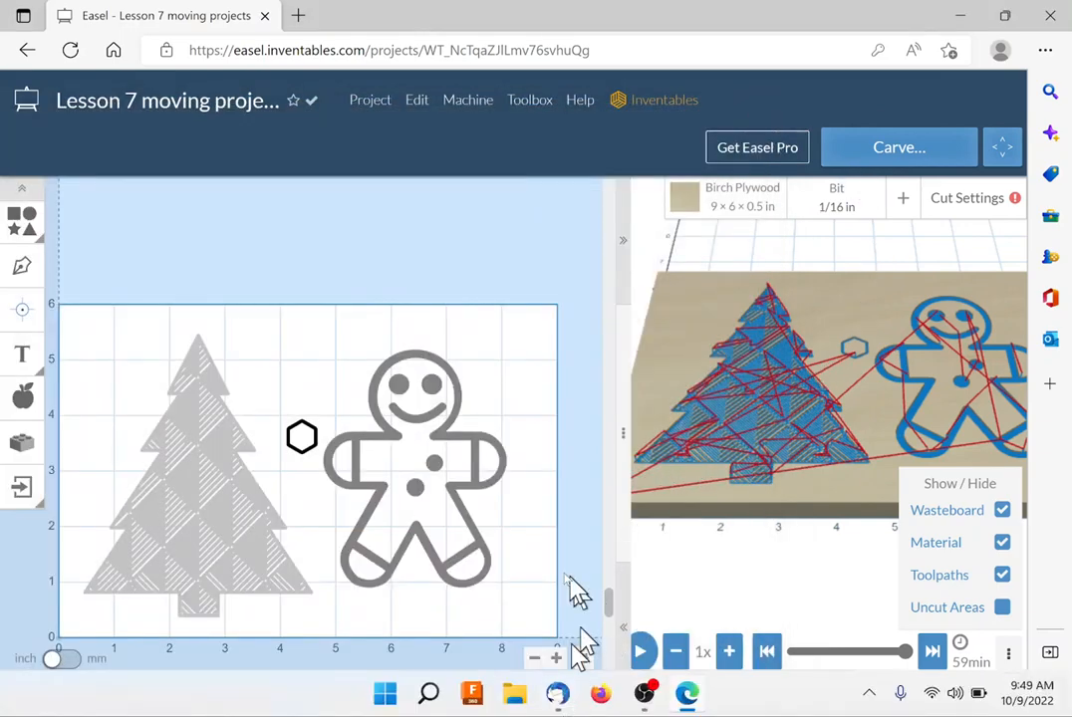
click(517, 698)
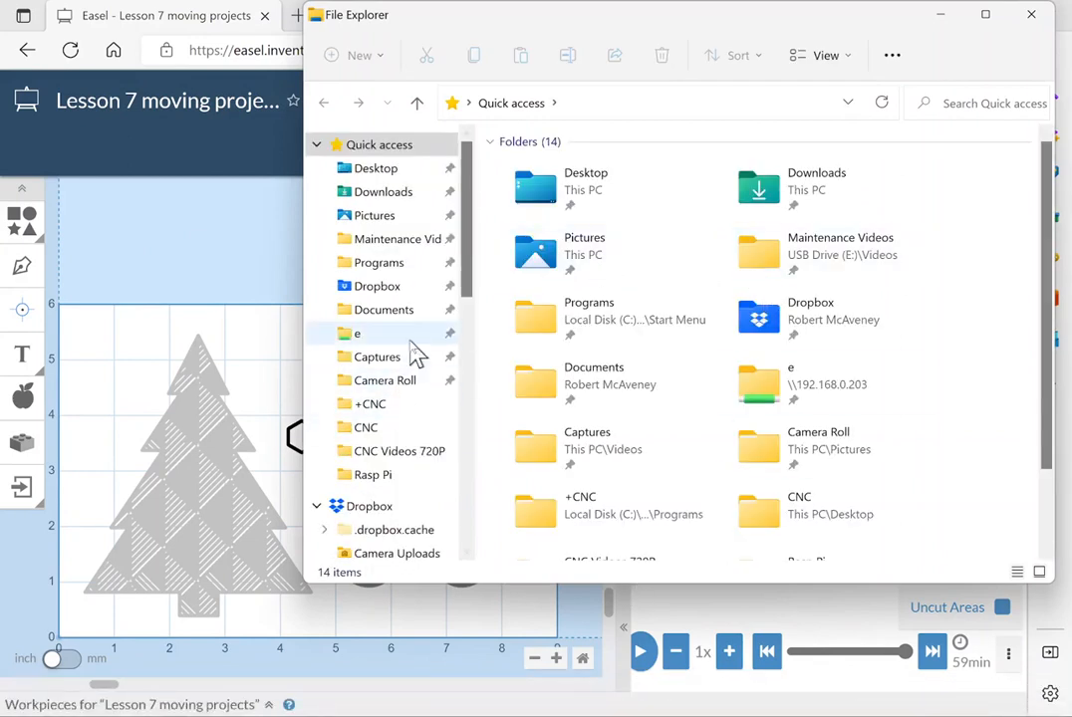
scroll(391, 426, down, 1)
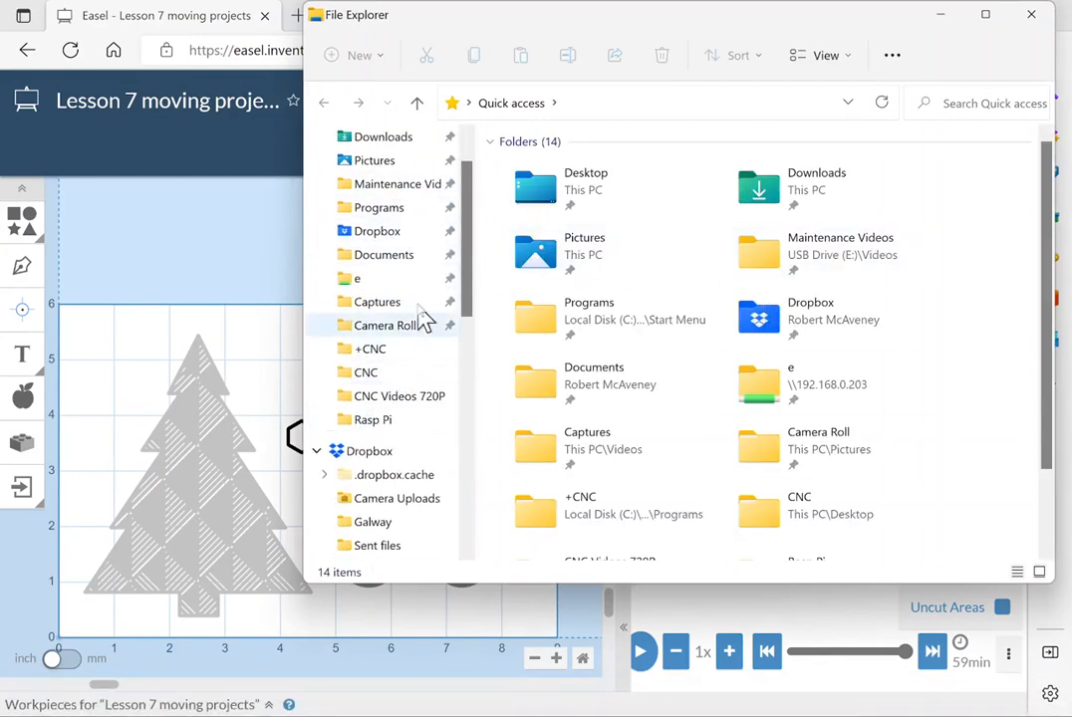
scroll(419, 322, down, 1)
scroll(419, 321, down, 4)
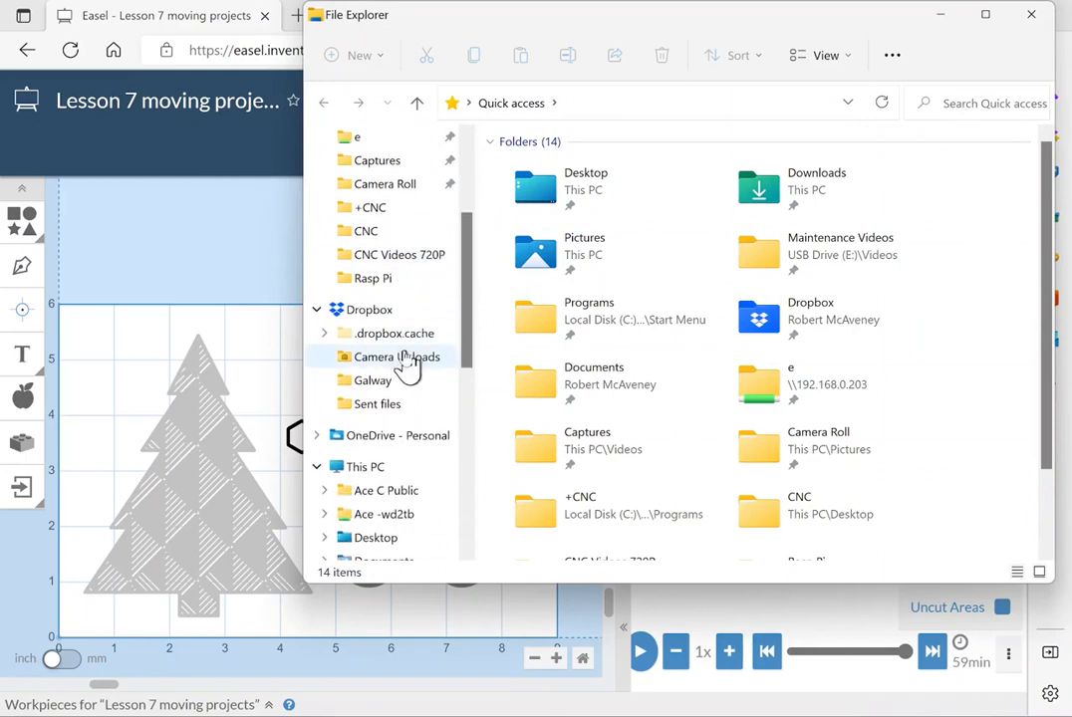
scroll(396, 368, down, 4)
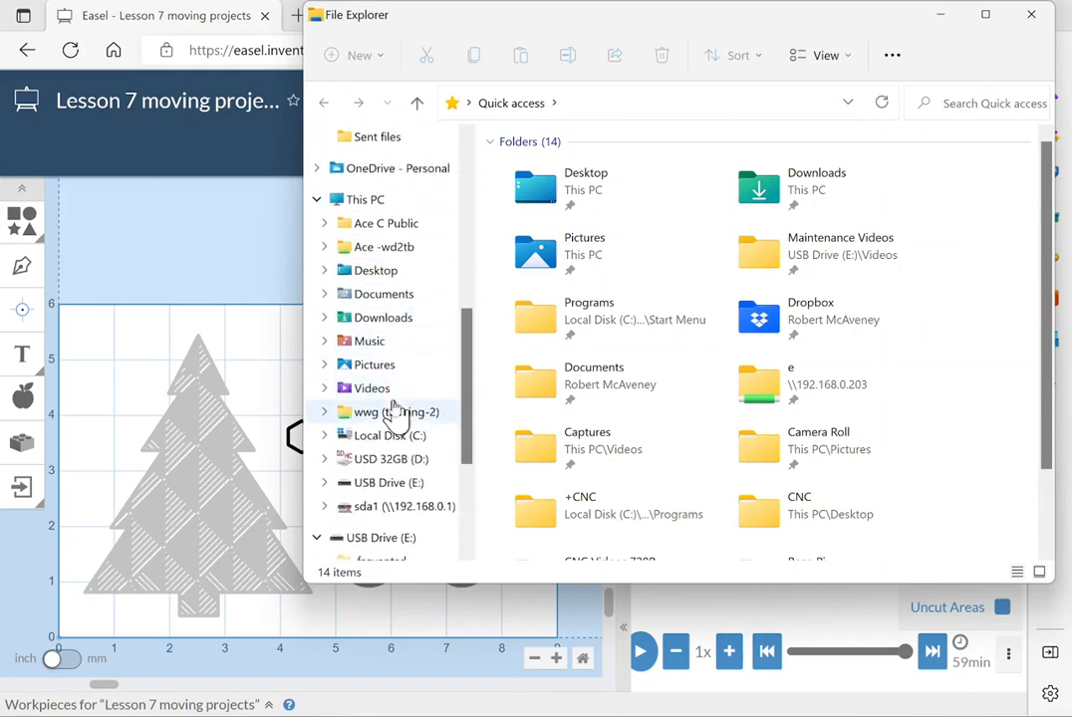
click(413, 485)
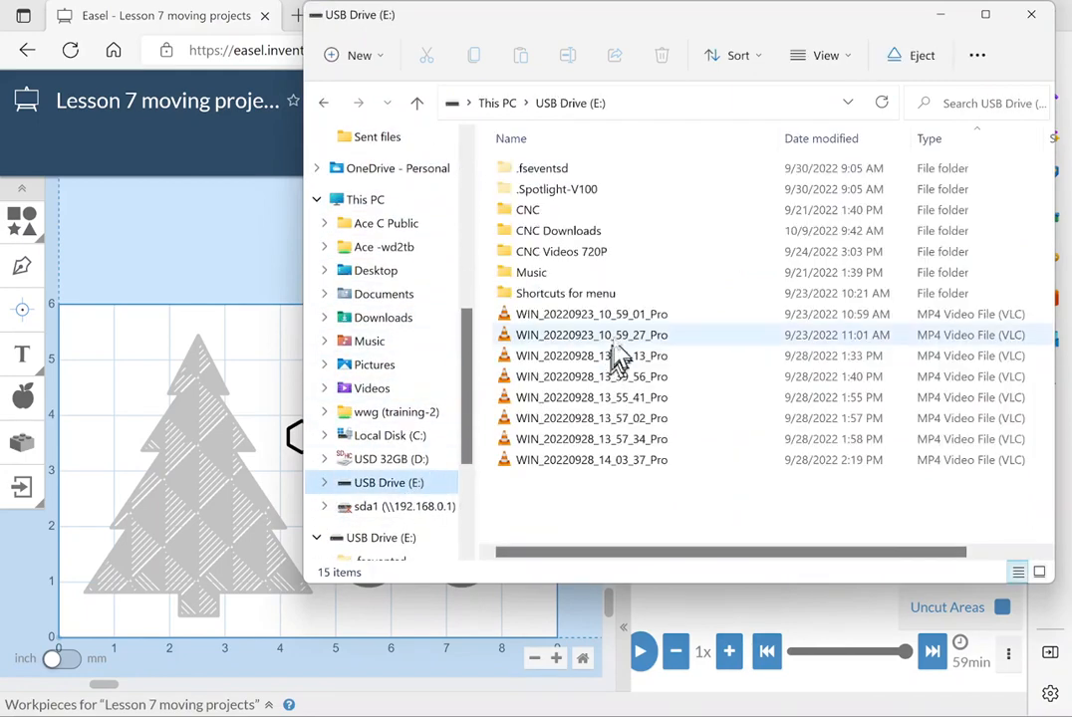
double_click(562, 231)
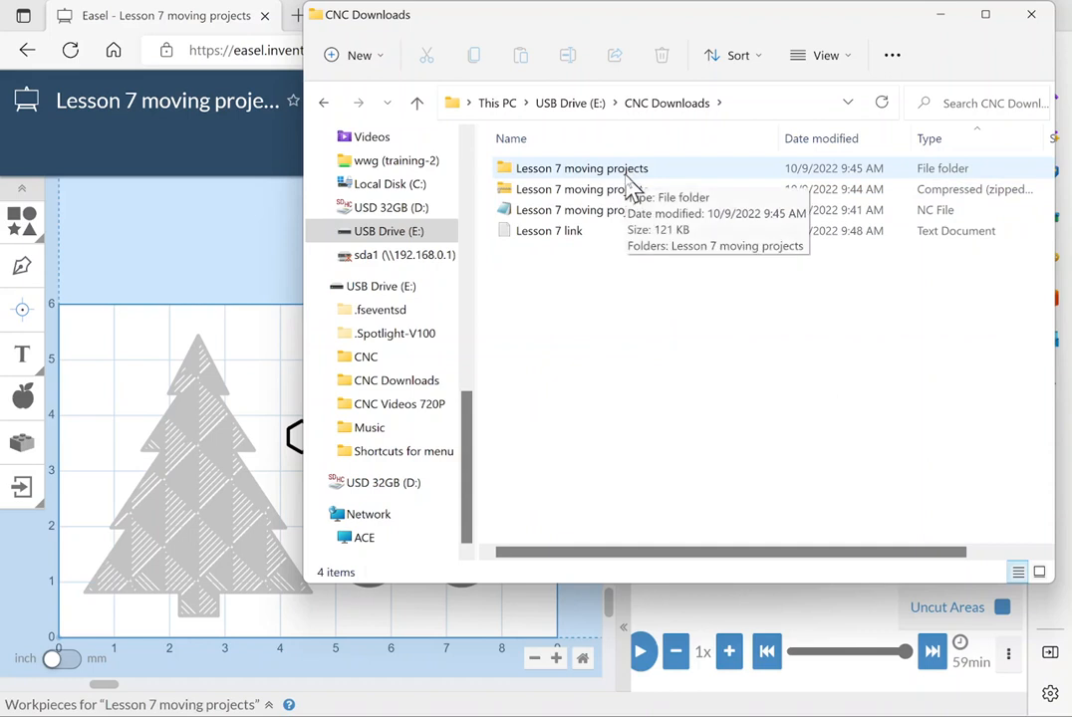
Delete the compressed Lesson 7 moving projects ZIP from CNC Downloads, keeping the extracted folder and the NC file.
click(642, 210)
right_click(642, 209)
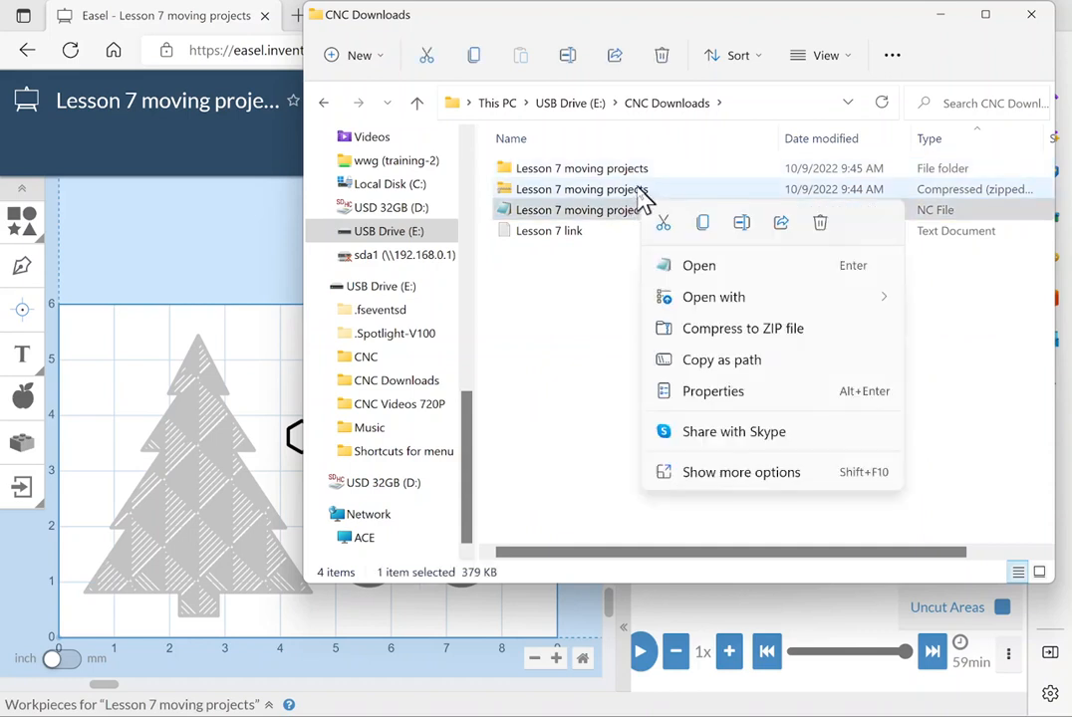
click(642, 194)
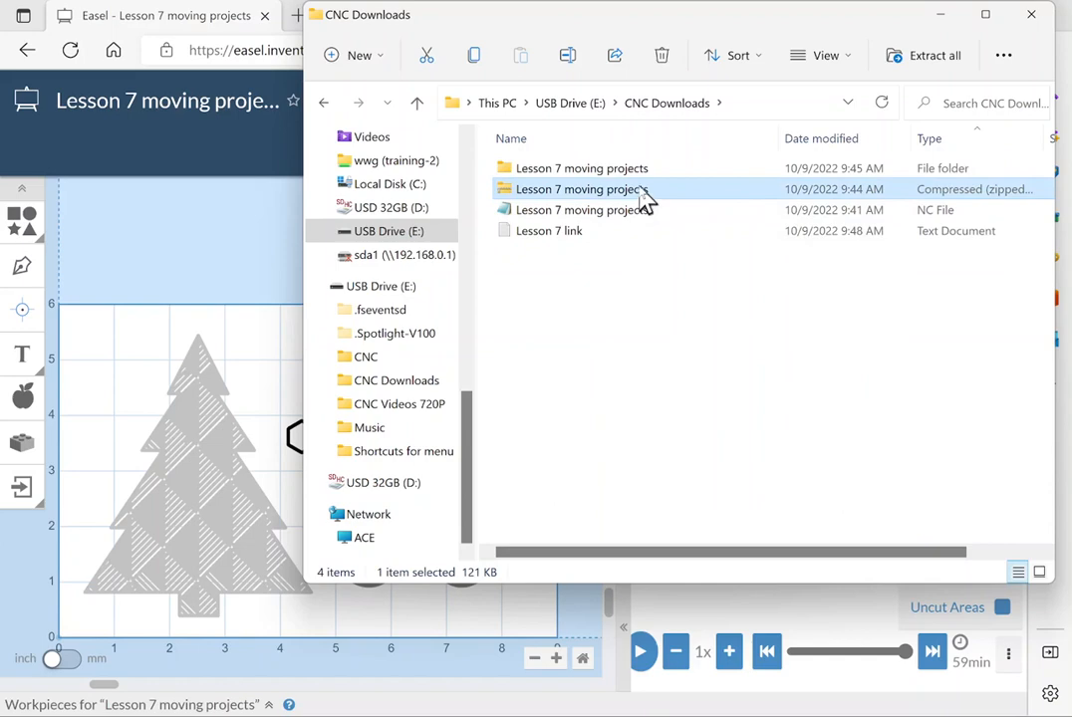
right_click(645, 199)
click(823, 216)
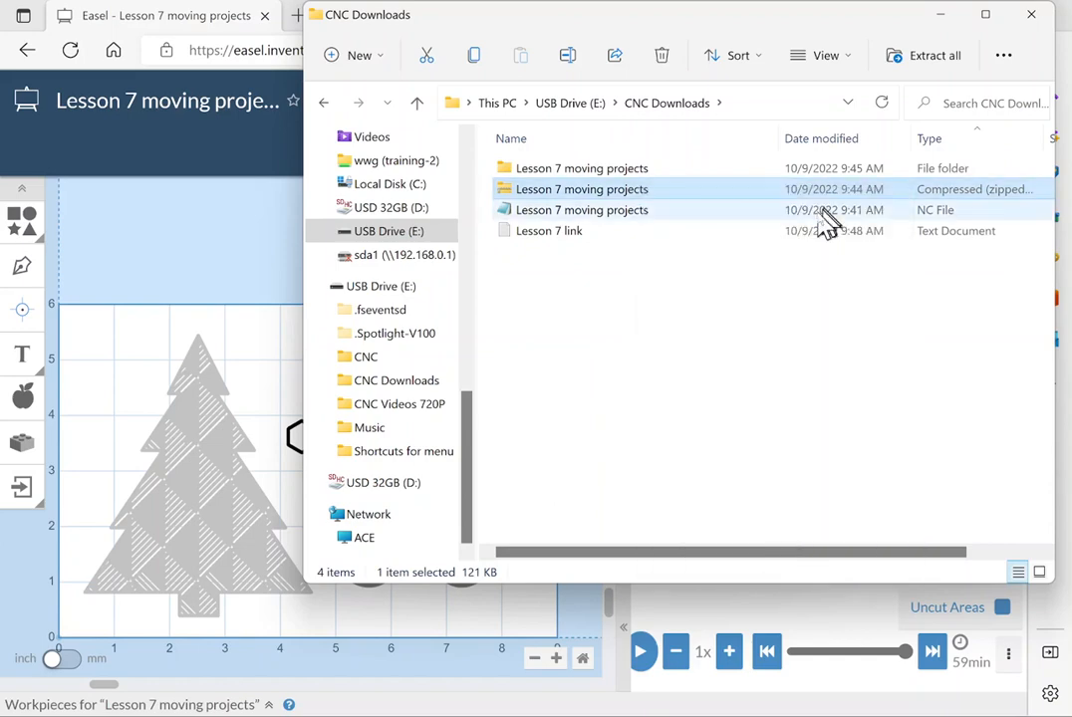
click(610, 427)
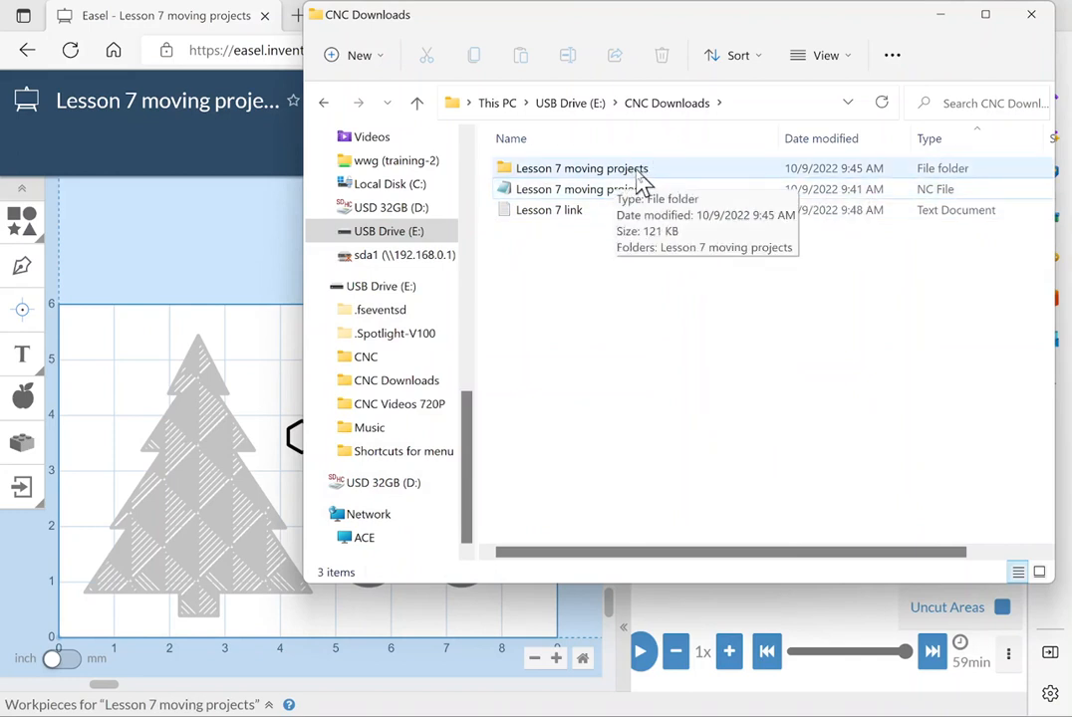
Check the contents of Workpiece 1 inside the nested Lesson 7 moving projects folders, return to CNC Downloads and close File Explorer.
double_click(636, 172)
click(637, 171)
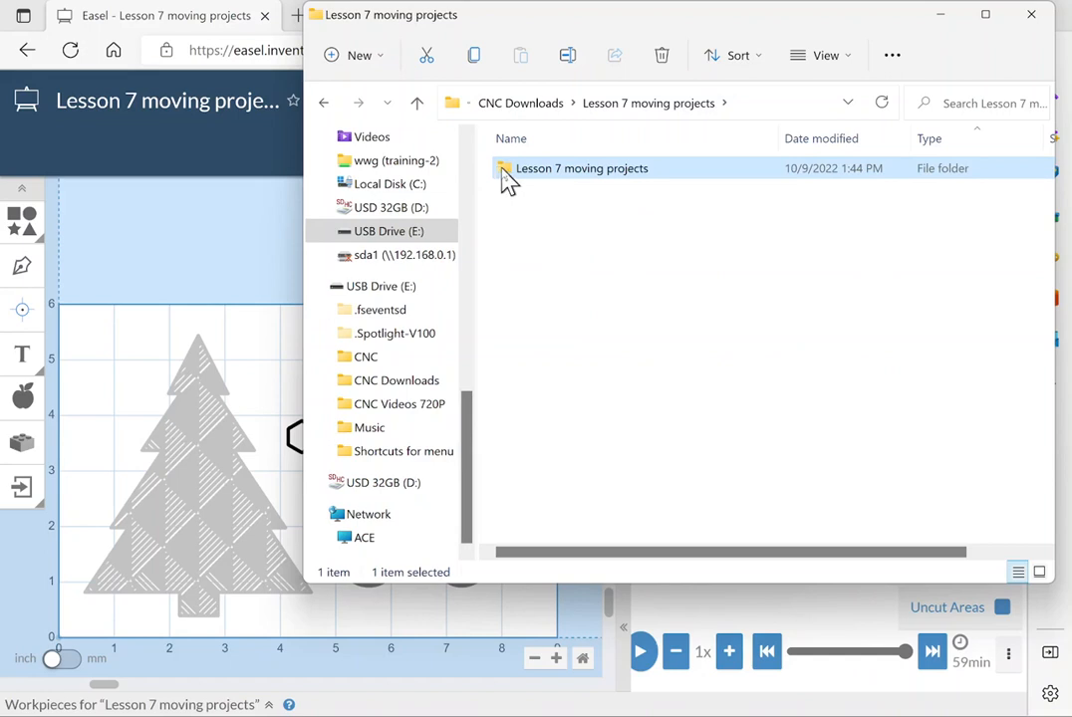
double_click(503, 171)
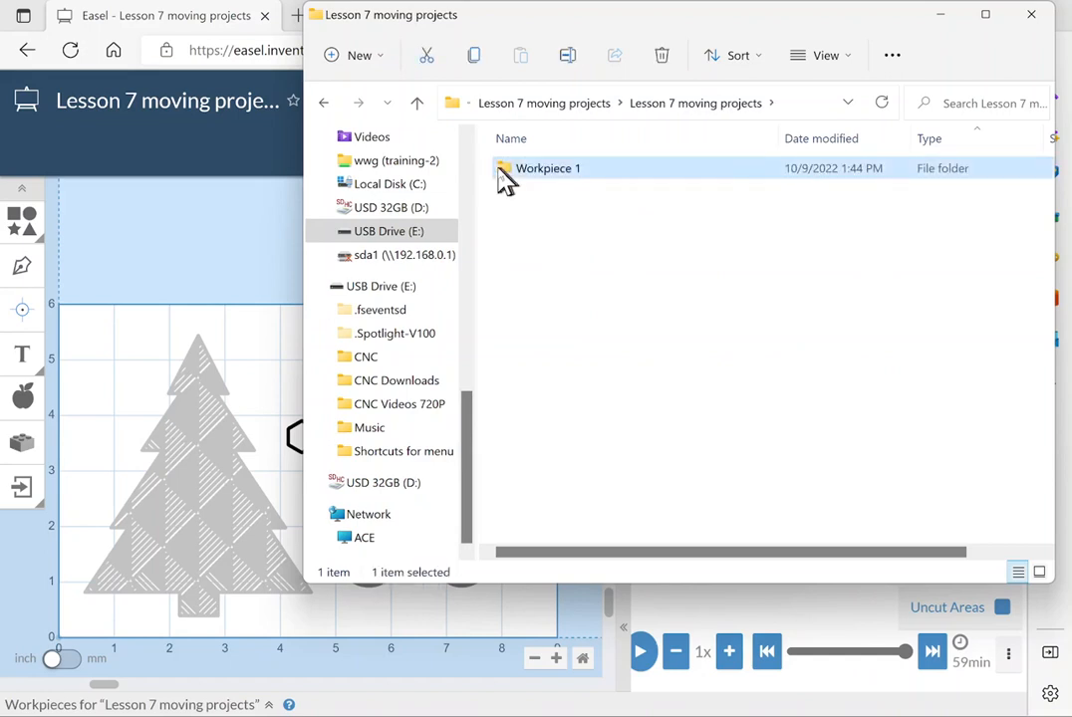
double_click(503, 174)
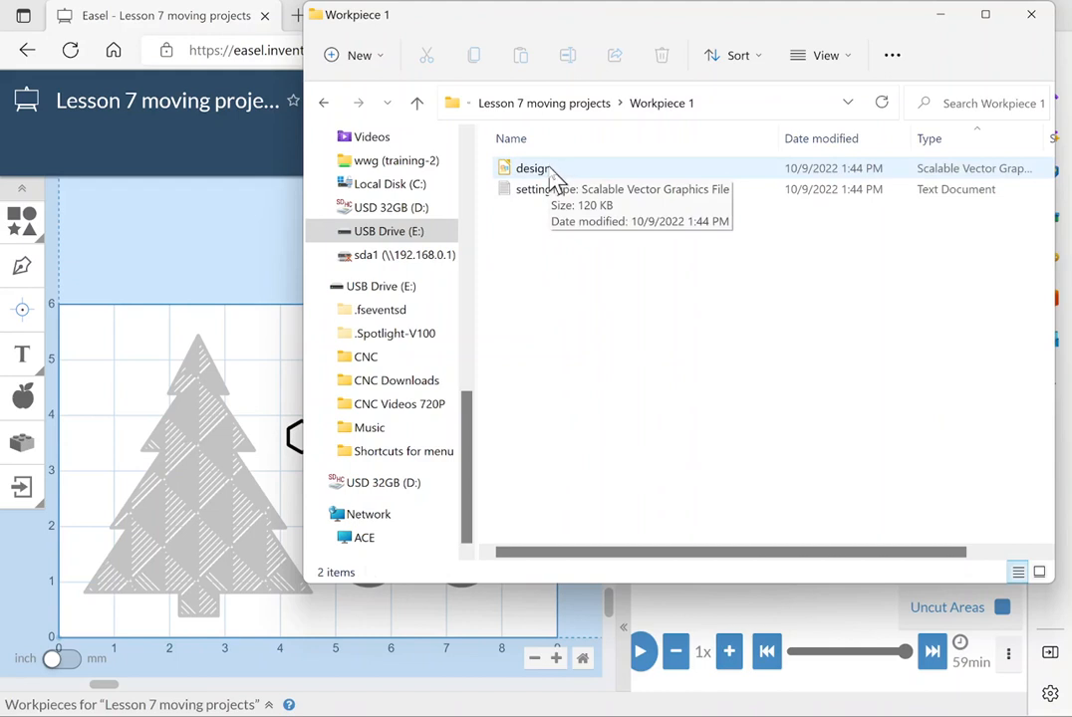
click(417, 104)
click(418, 103)
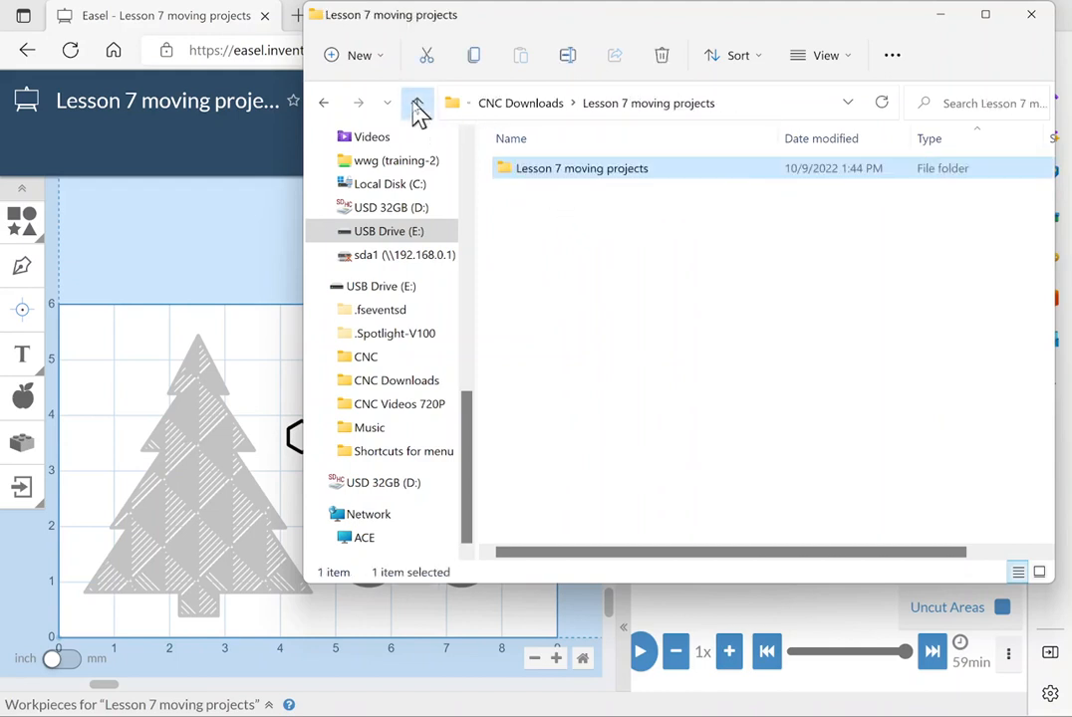
click(418, 103)
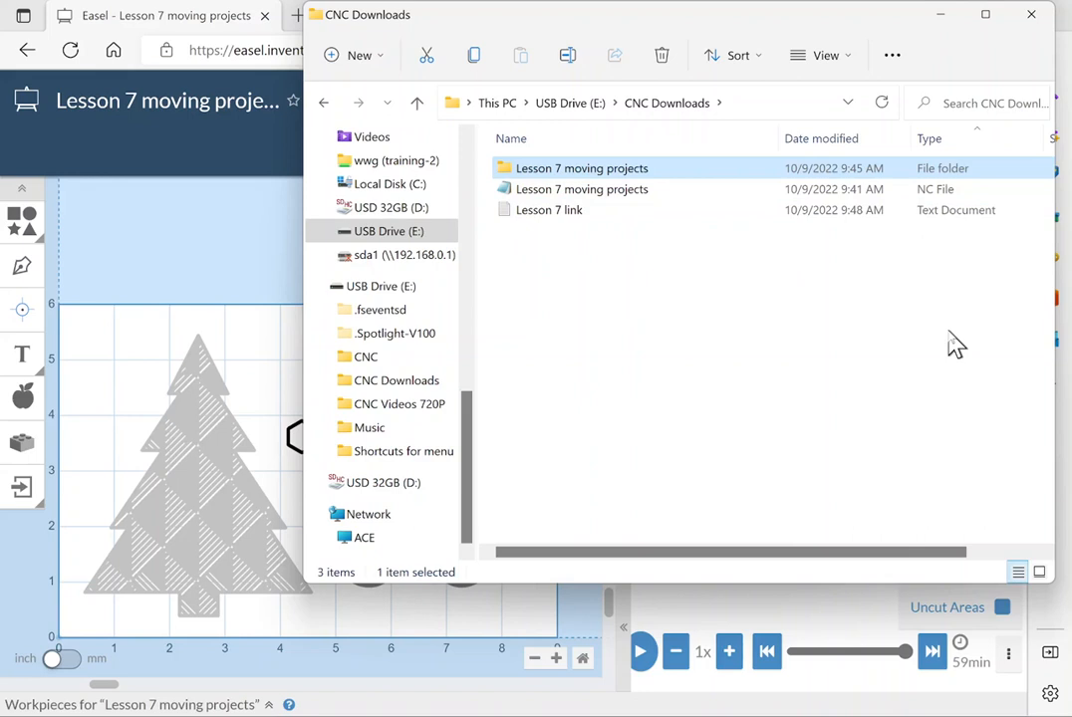
click(1032, 17)
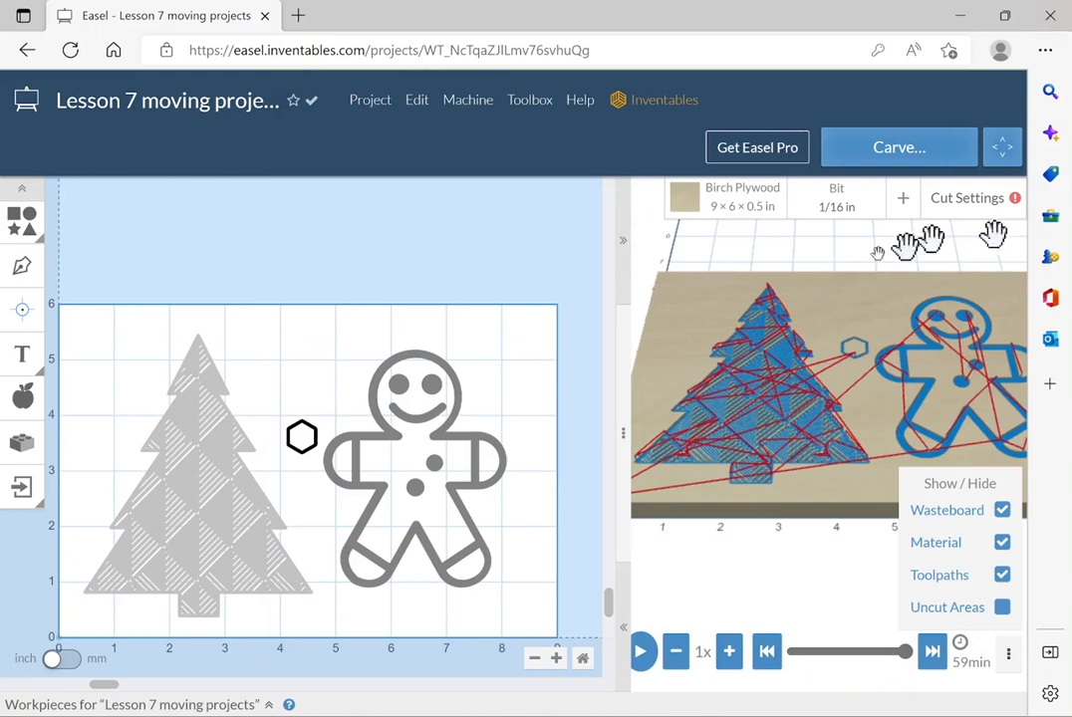
Close the Lesson 7 project's browser window and reopen Edge at the Easel sign-in page.
click(384, 102)
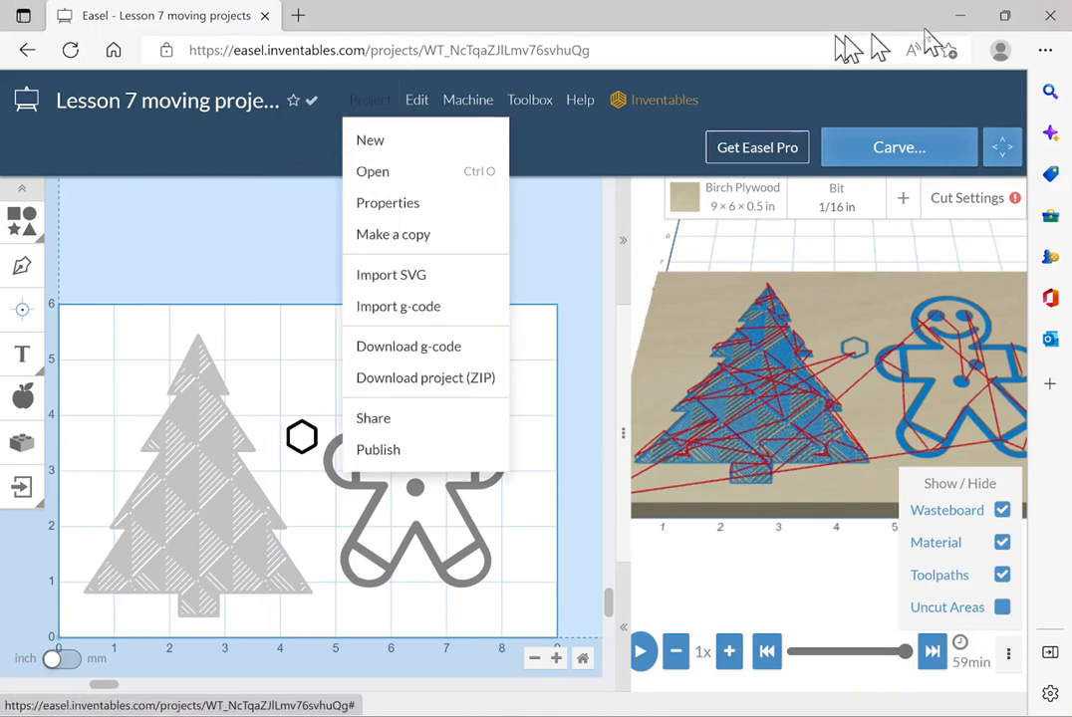
click(1053, 17)
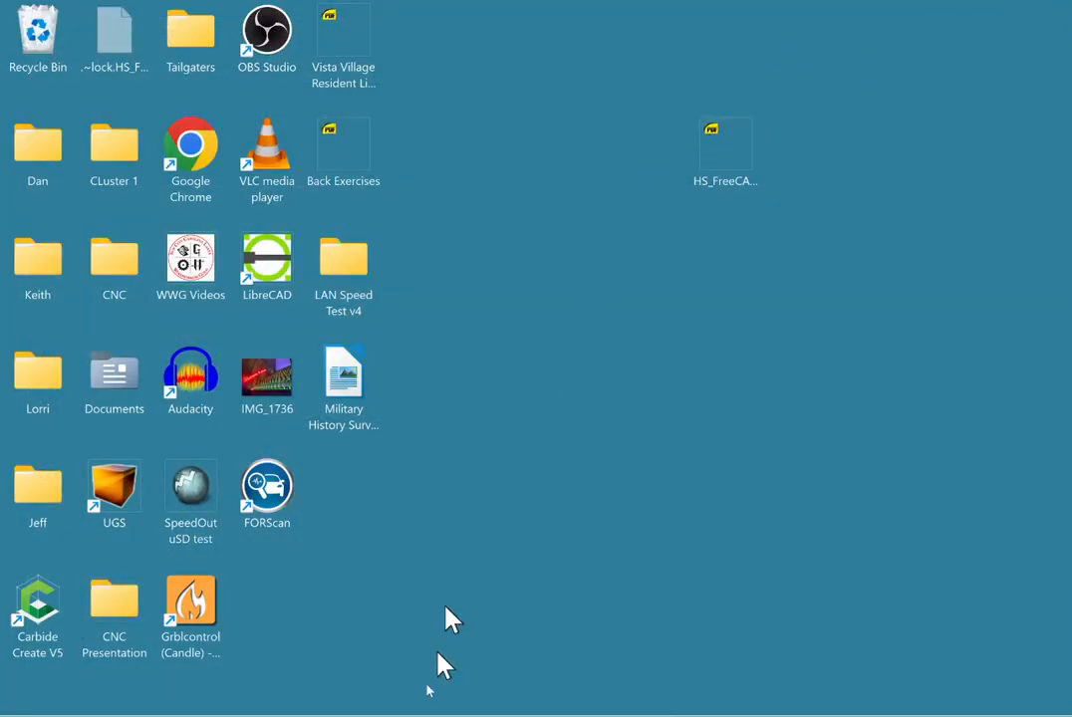
click(406, 697)
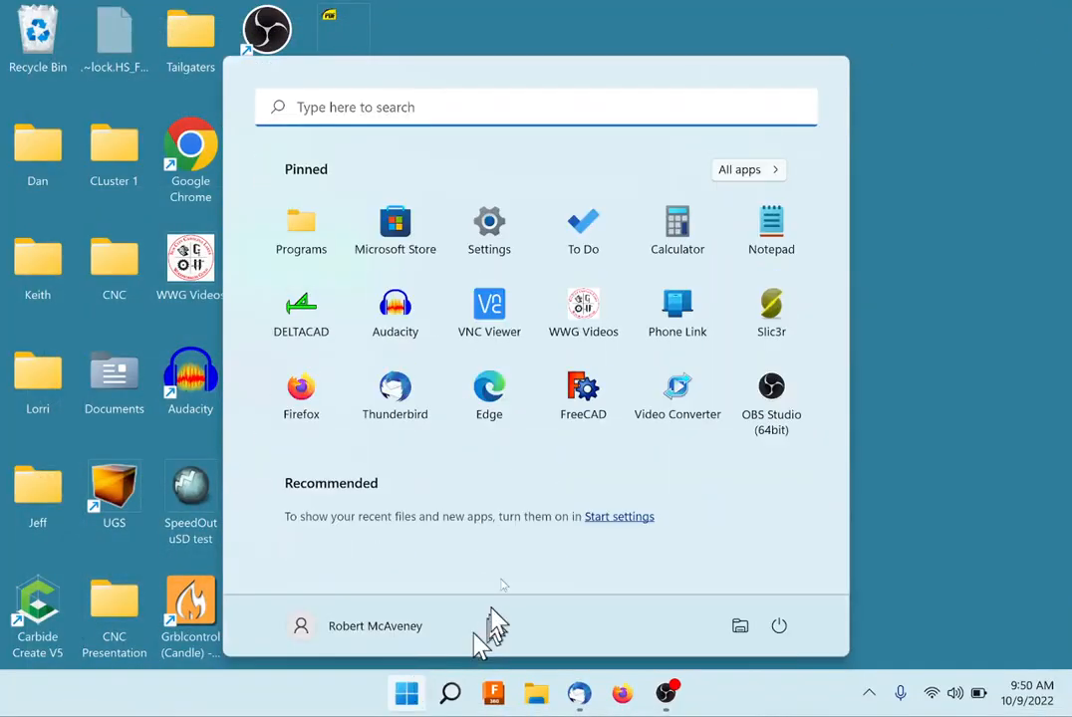
click(490, 403)
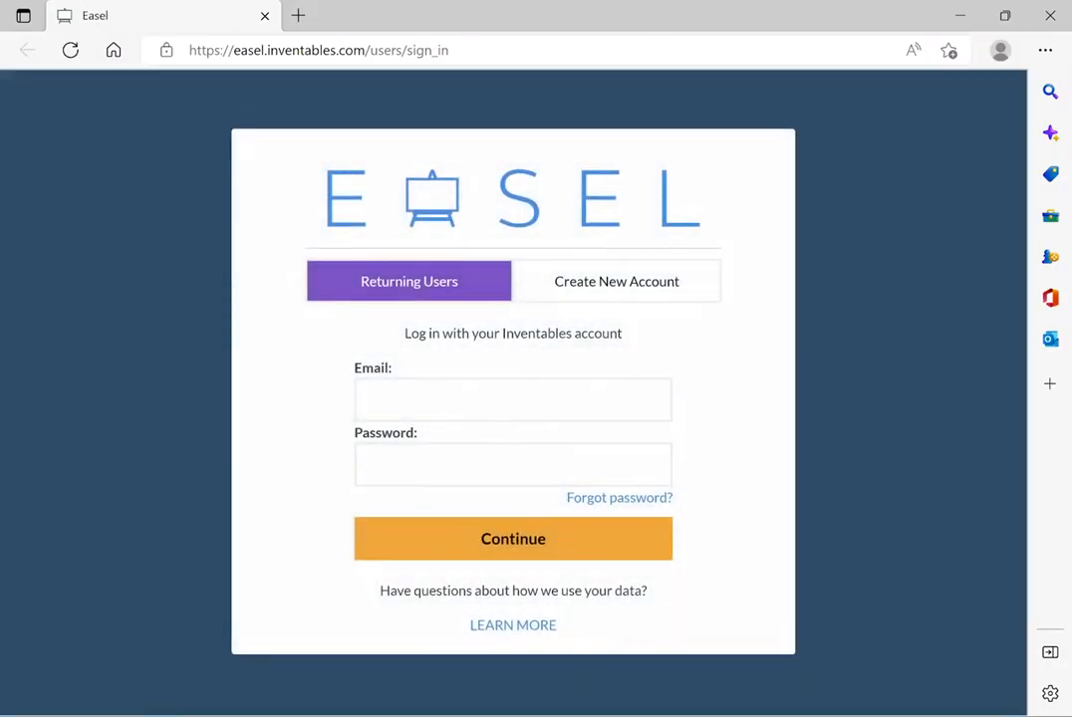
Log in to Easel with the account e-mail and password, and start a new project.
click(438, 399)
click(422, 551)
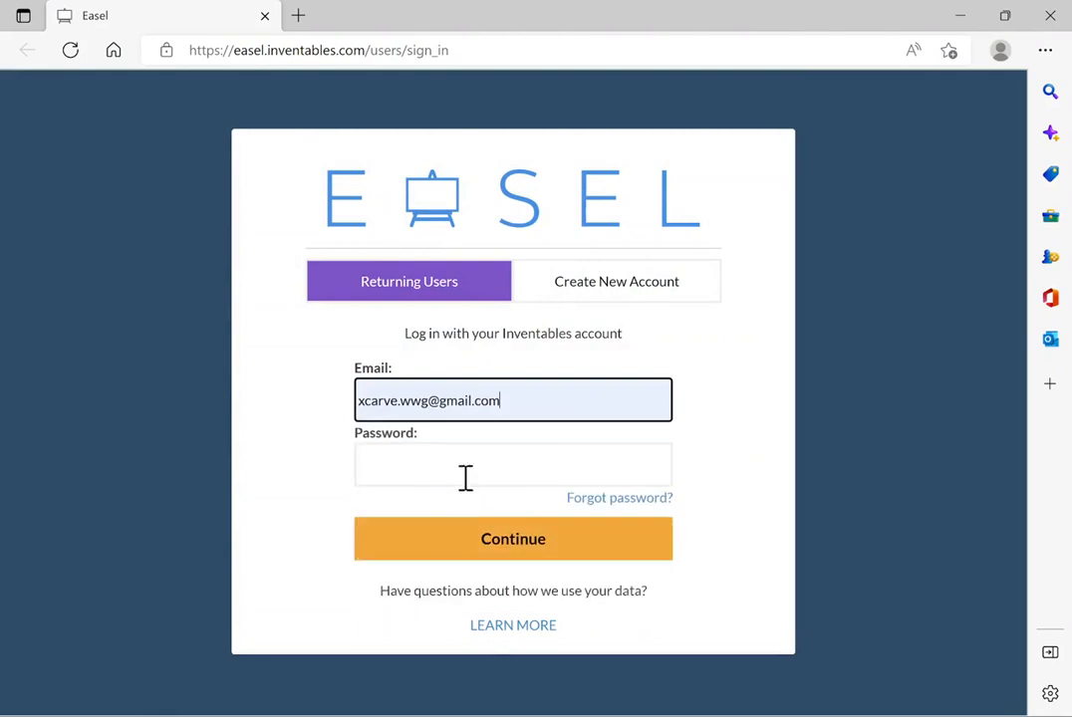
key(Tab)
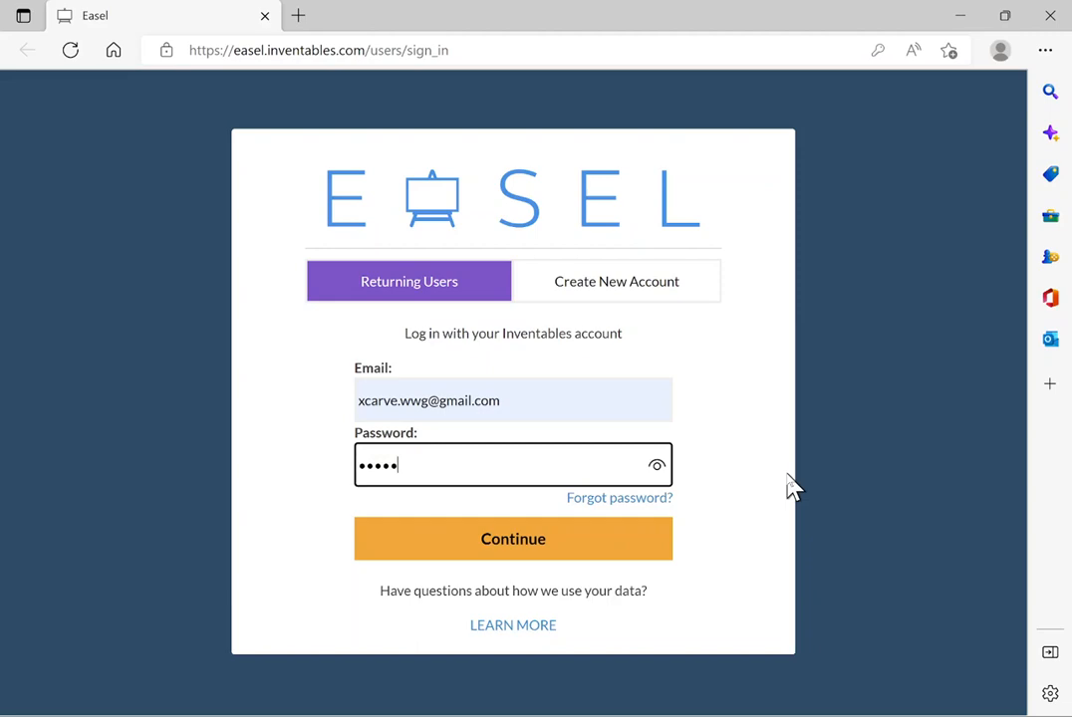
key(Return)
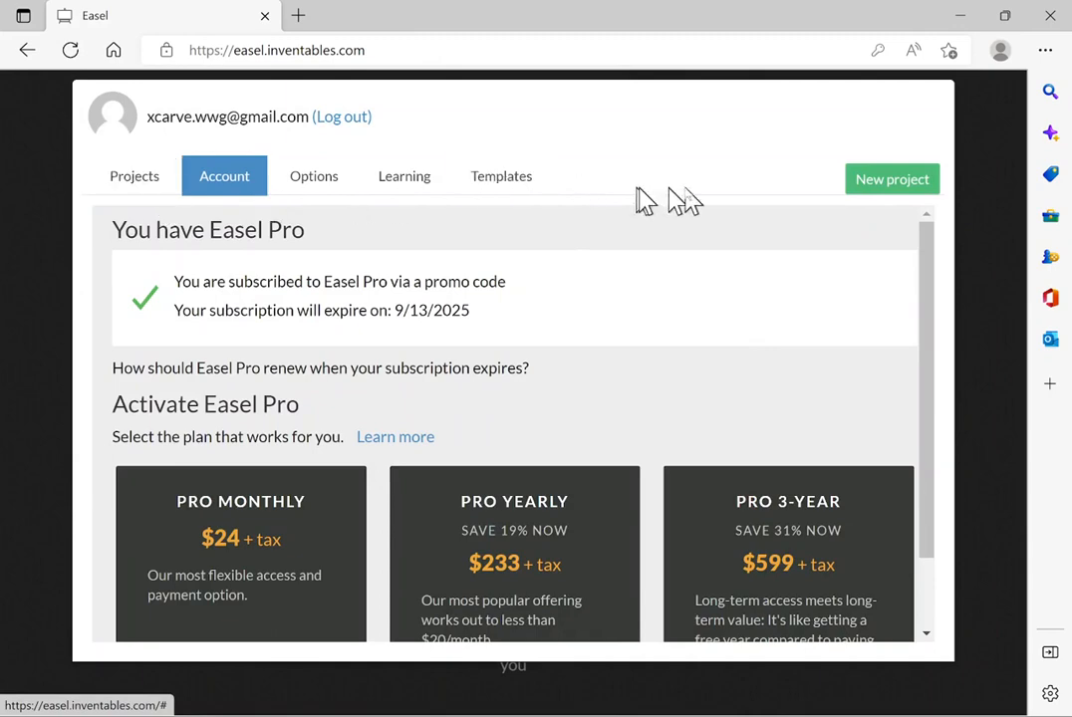
click(887, 183)
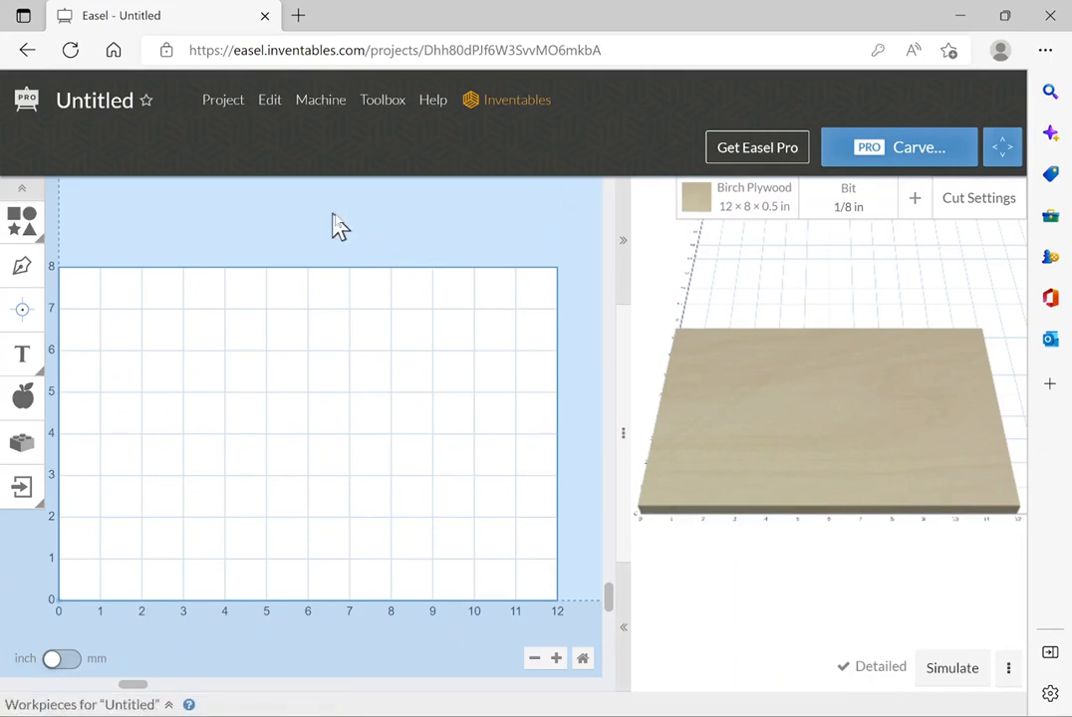
Import the design SVG from Workpiece 1 inside the nested Lesson 7 moving projects folders in CNC Downloads on USB Drive (E:), and deselect it.
click(223, 104)
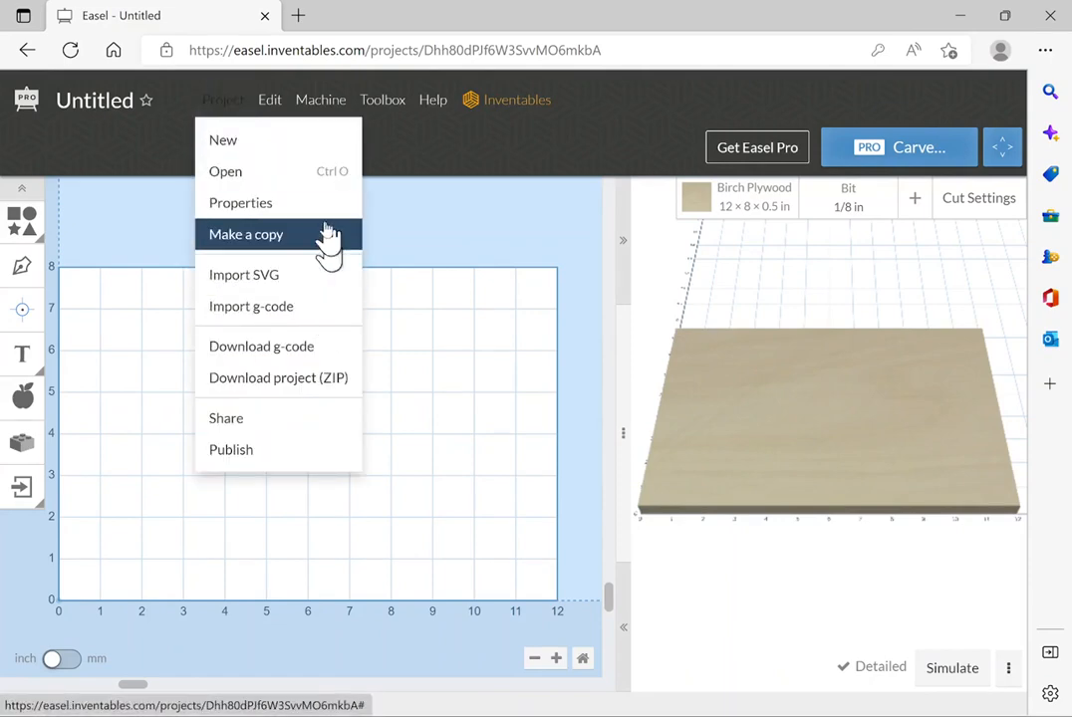
click(289, 279)
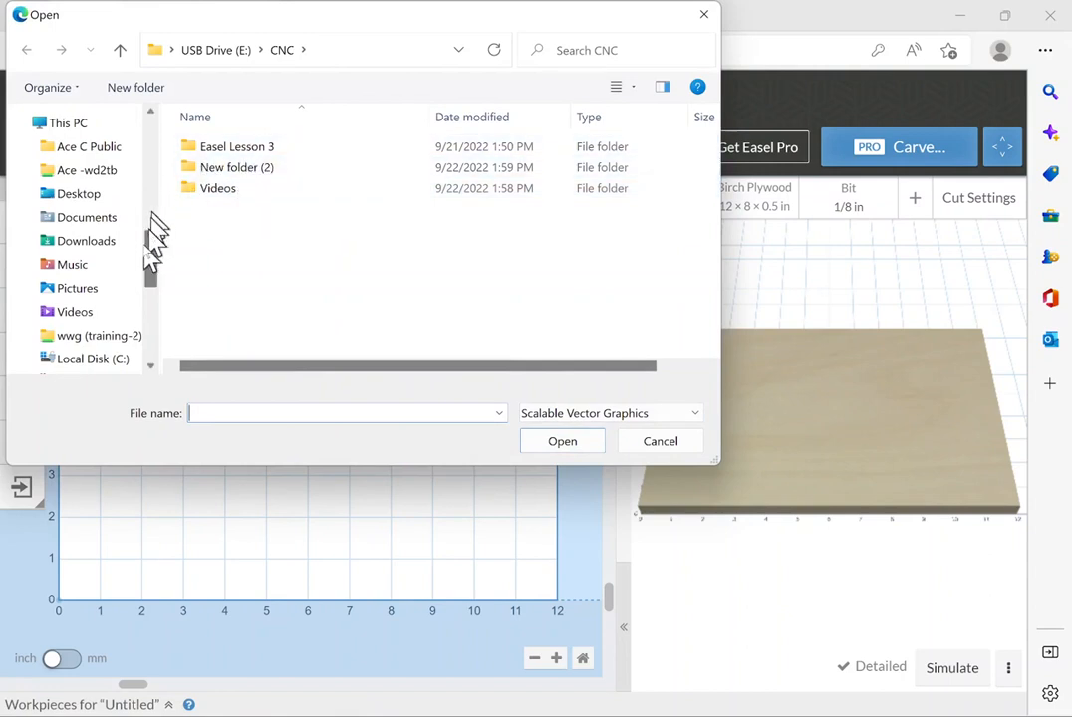
scroll(132, 329, down, 1)
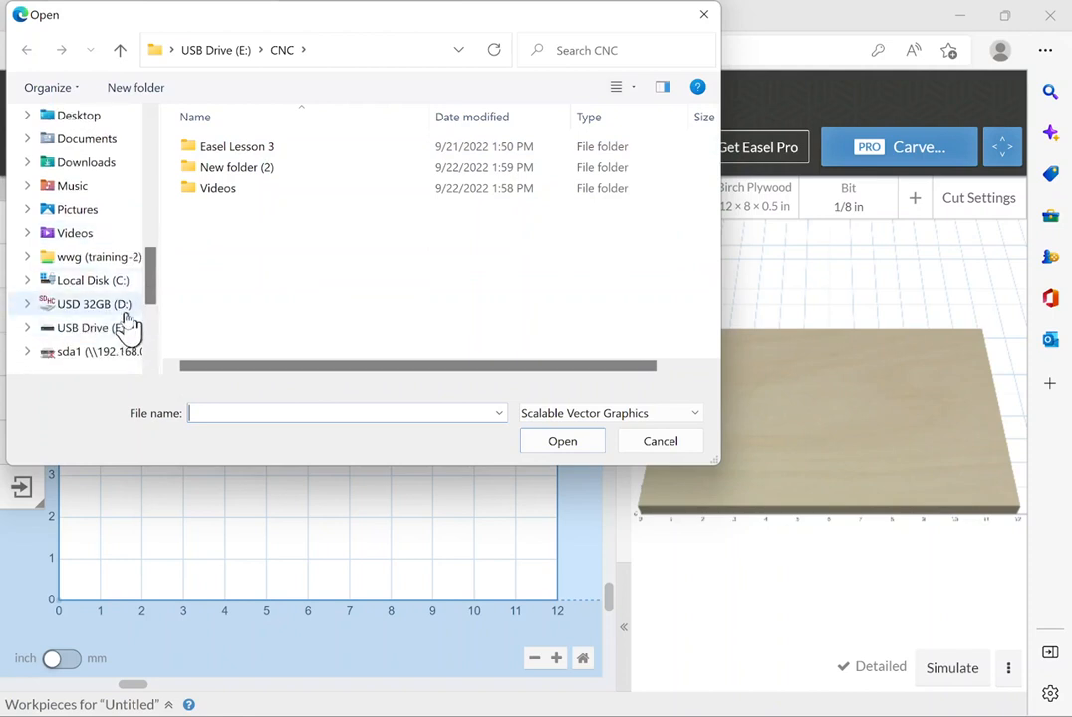
click(121, 331)
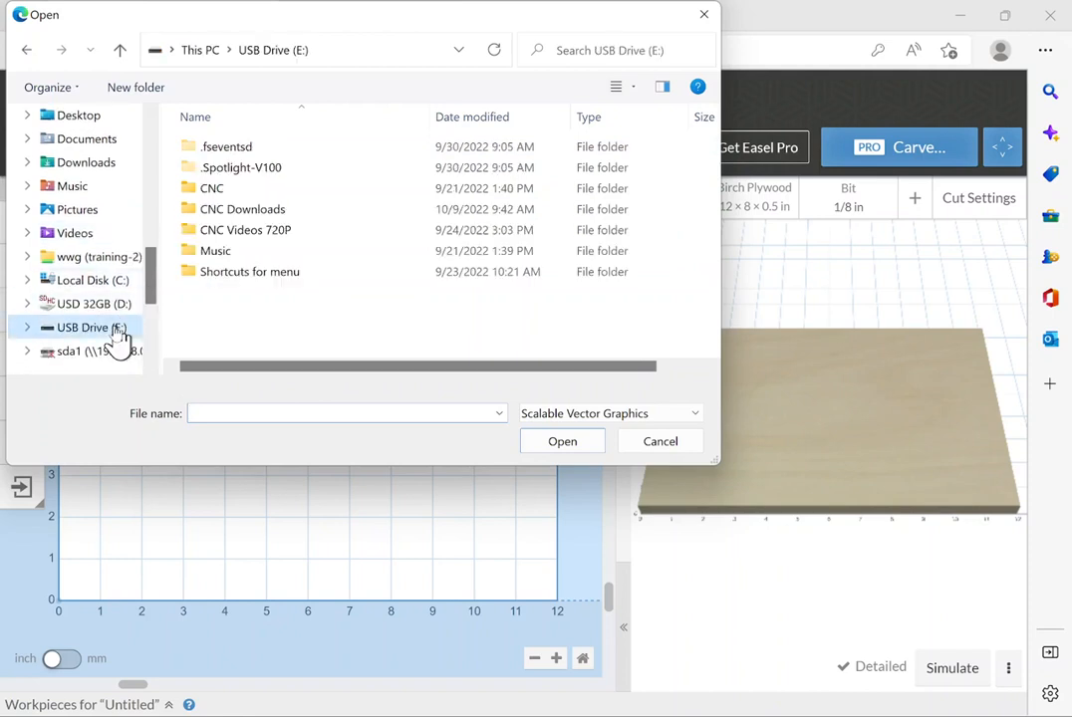
double_click(261, 211)
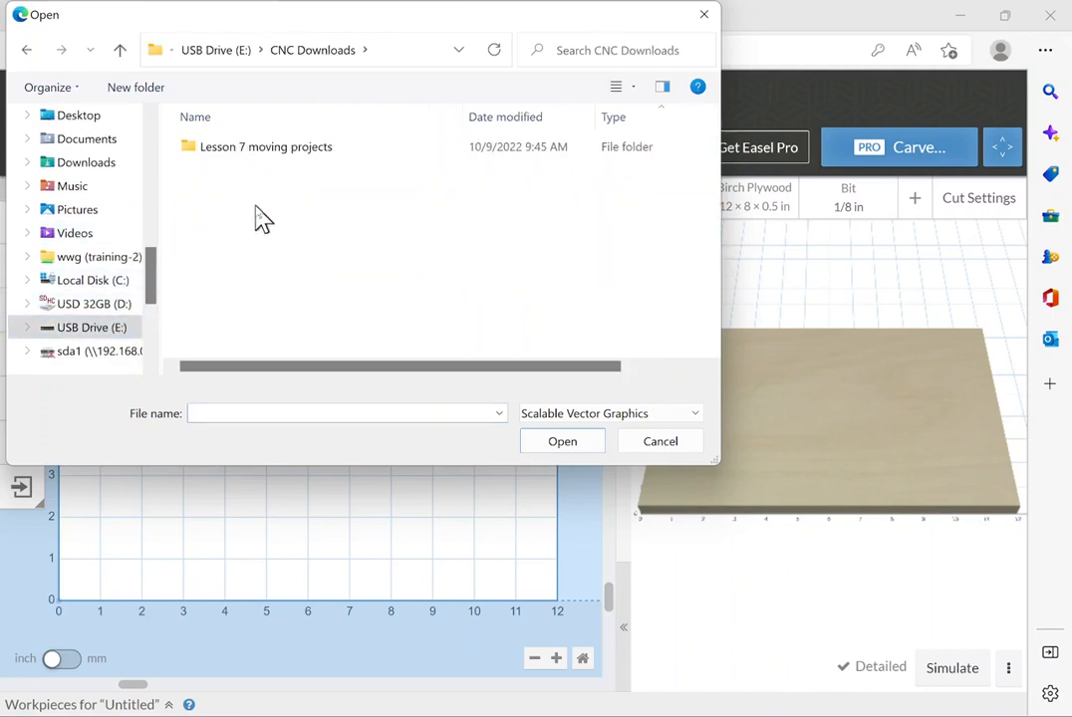
double_click(267, 150)
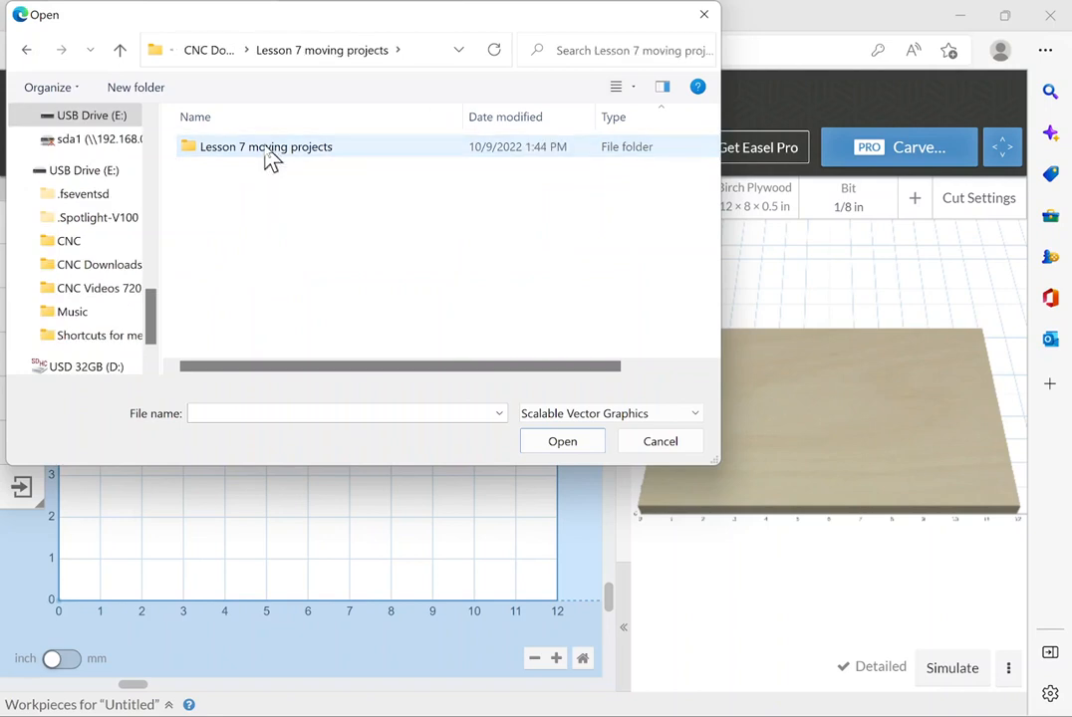
double_click(269, 155)
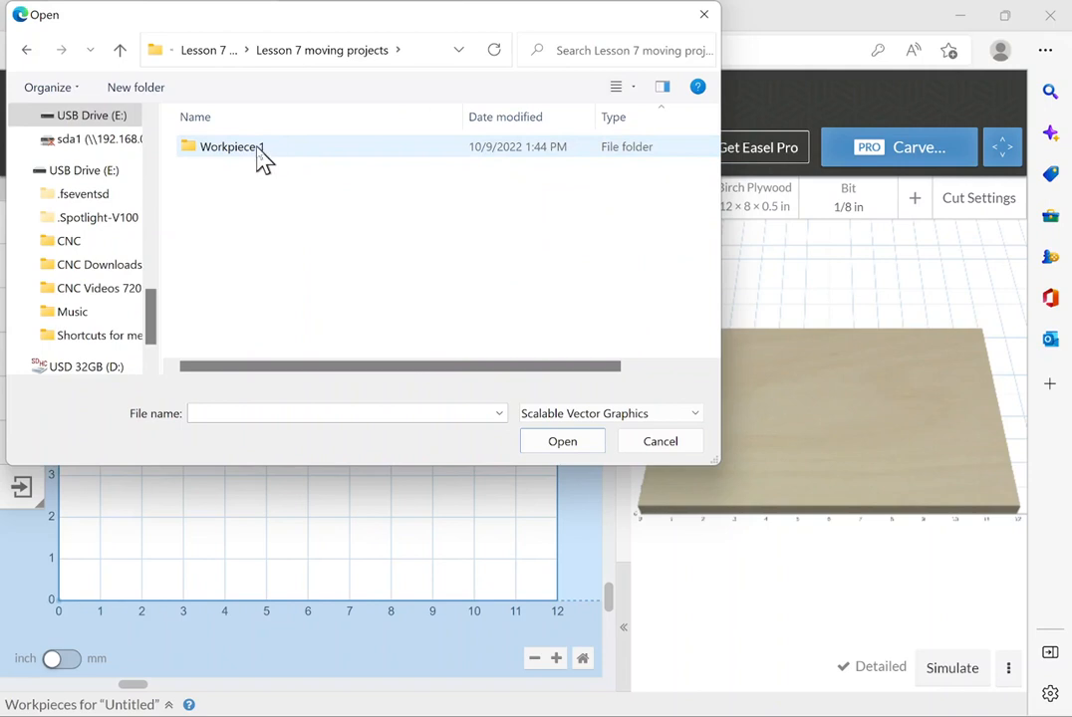
double_click(262, 160)
click(234, 161)
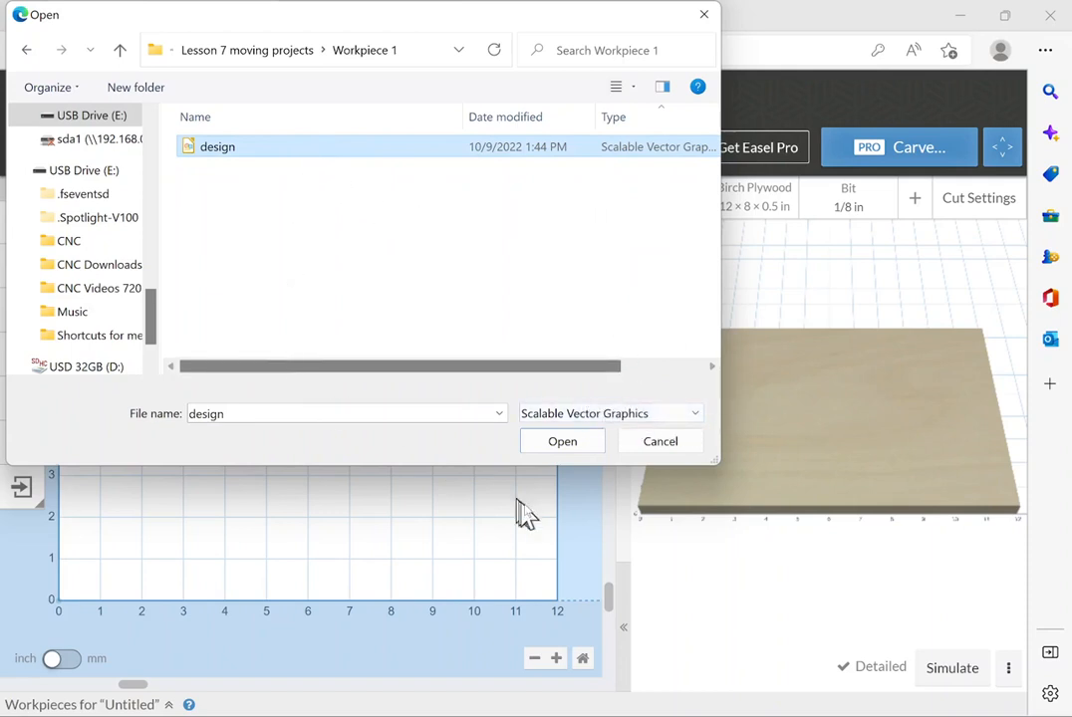
click(562, 441)
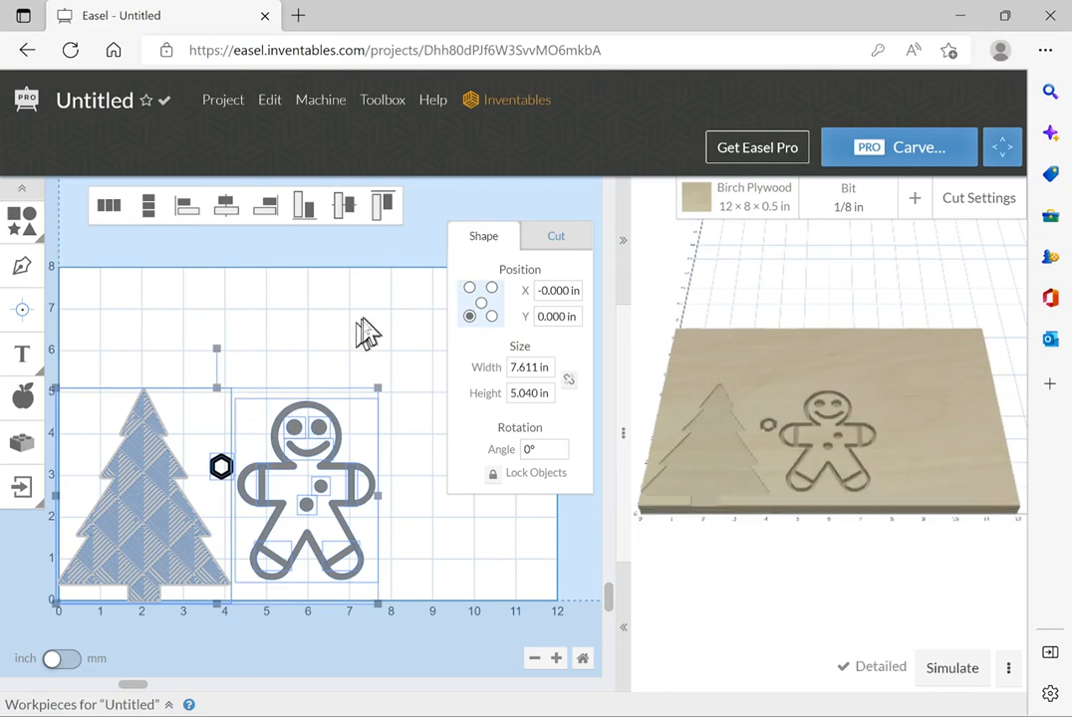
click(267, 329)
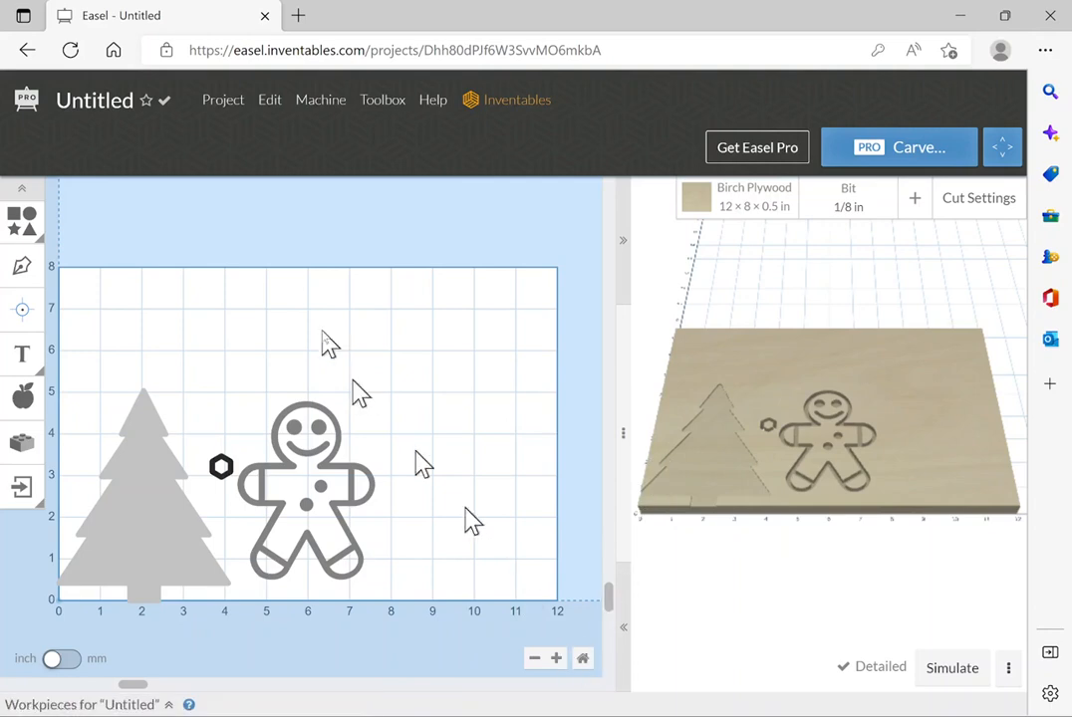
In File Explorer, open Workpiece 1 inside the nested Lesson 7 moving projects folders in CNC Downloads on USB Drive (E:).
mouse_move(610, 698)
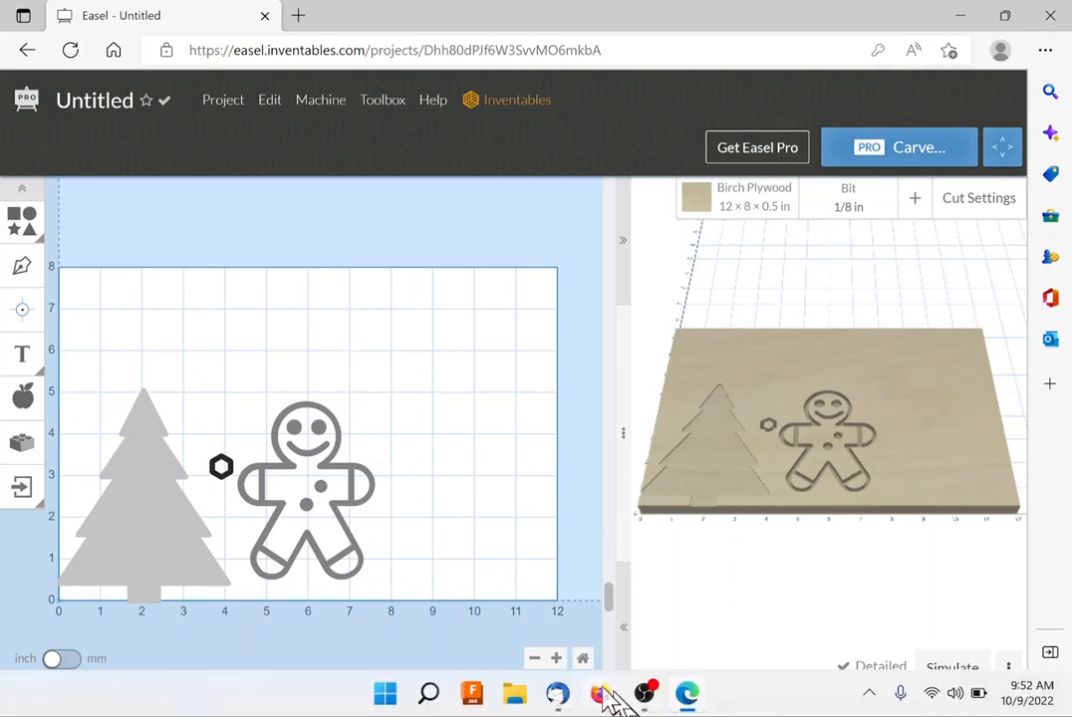
click(519, 698)
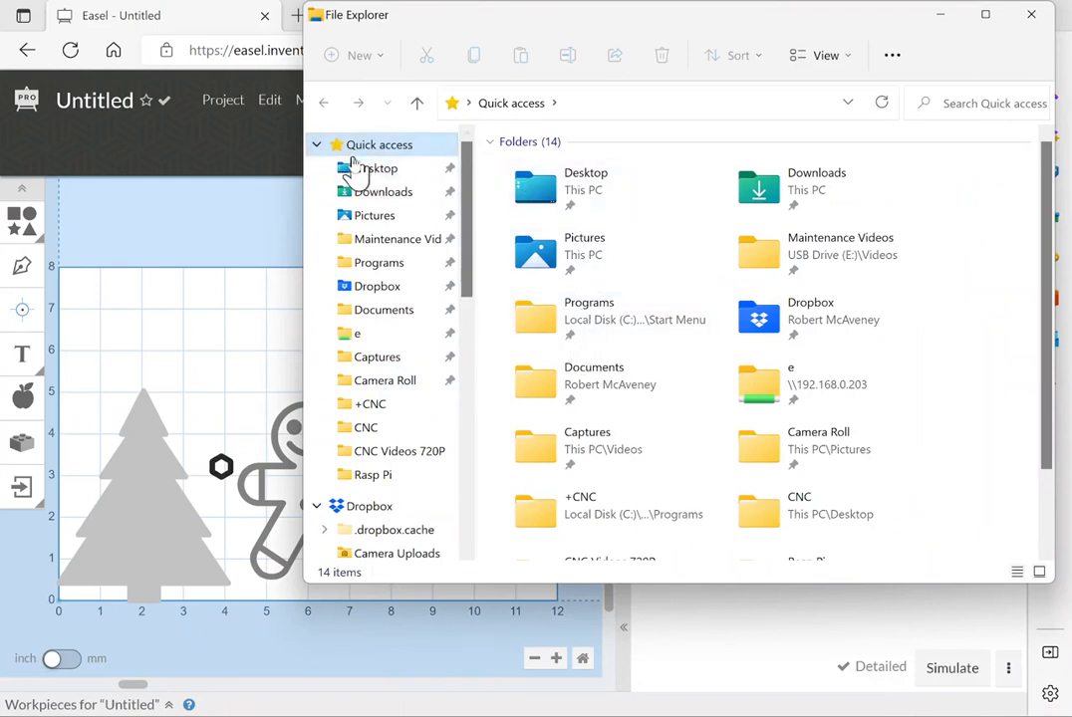
scroll(356, 184, down, 1)
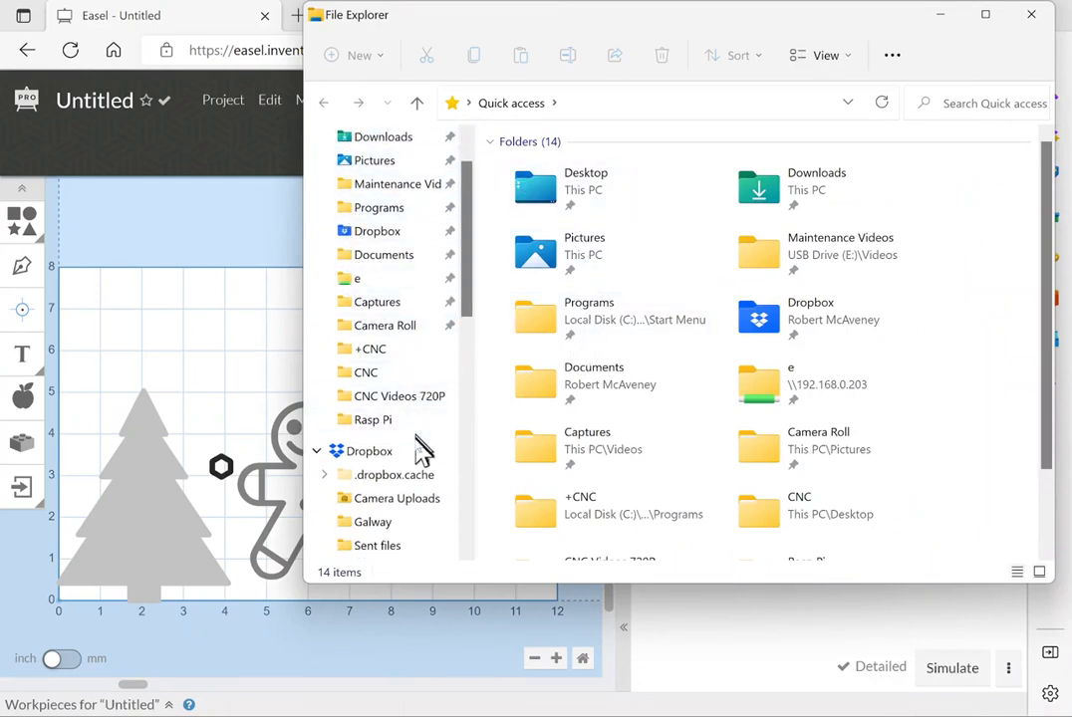
scroll(425, 453, down, 4)
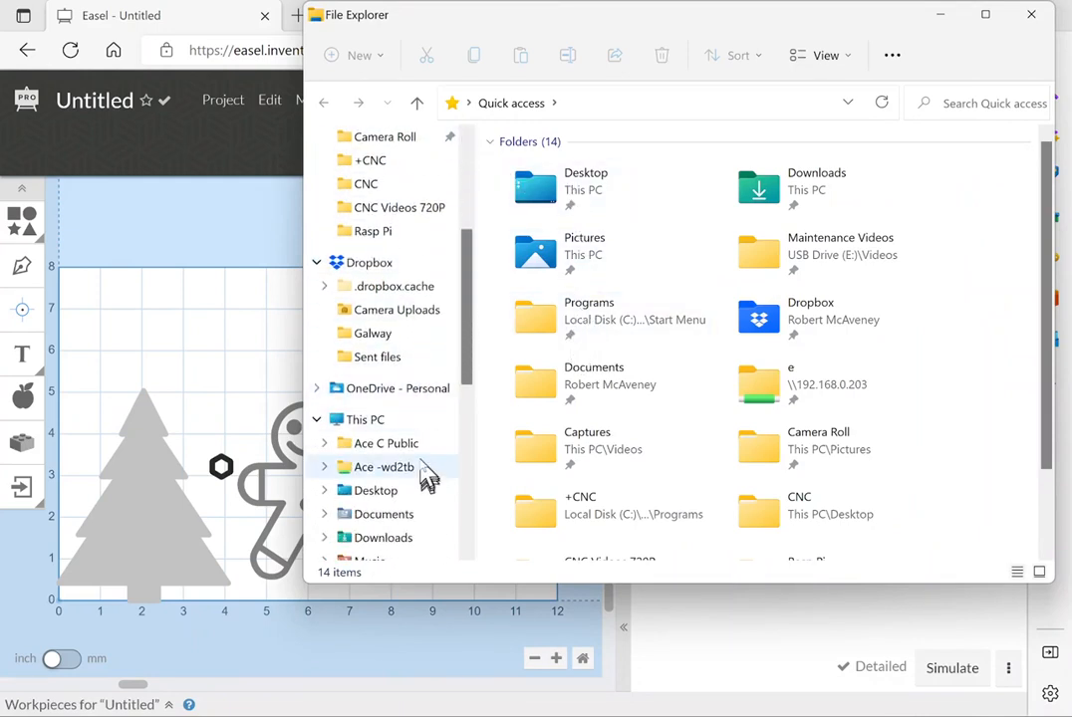
scroll(426, 478, down, 5)
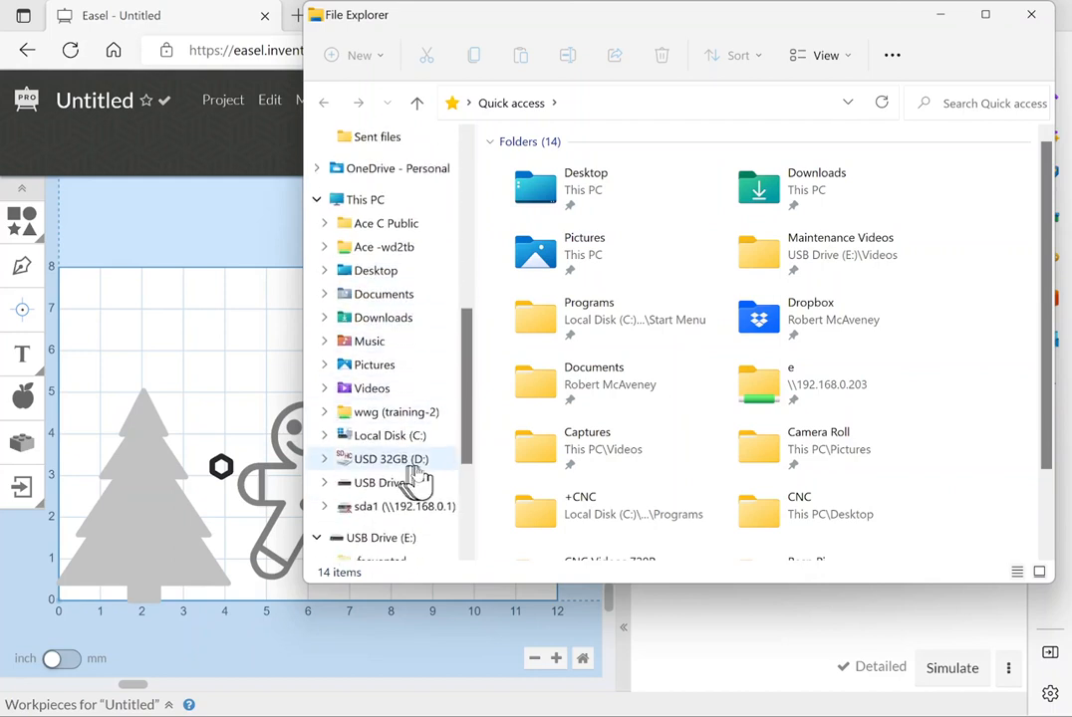
click(418, 484)
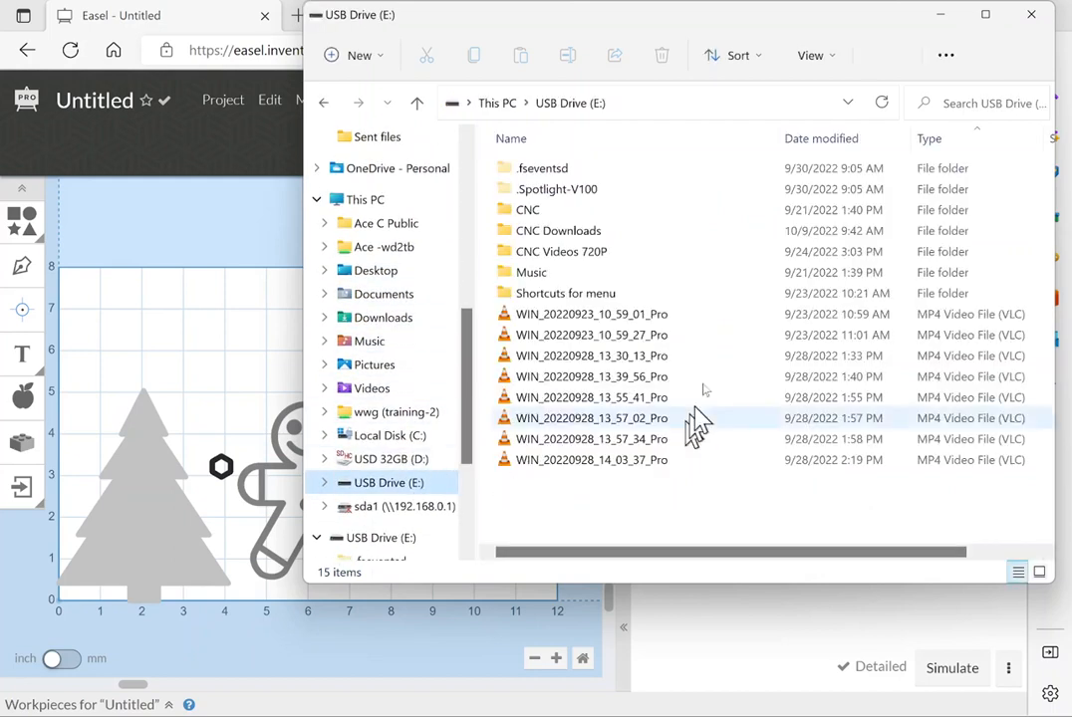
double_click(601, 232)
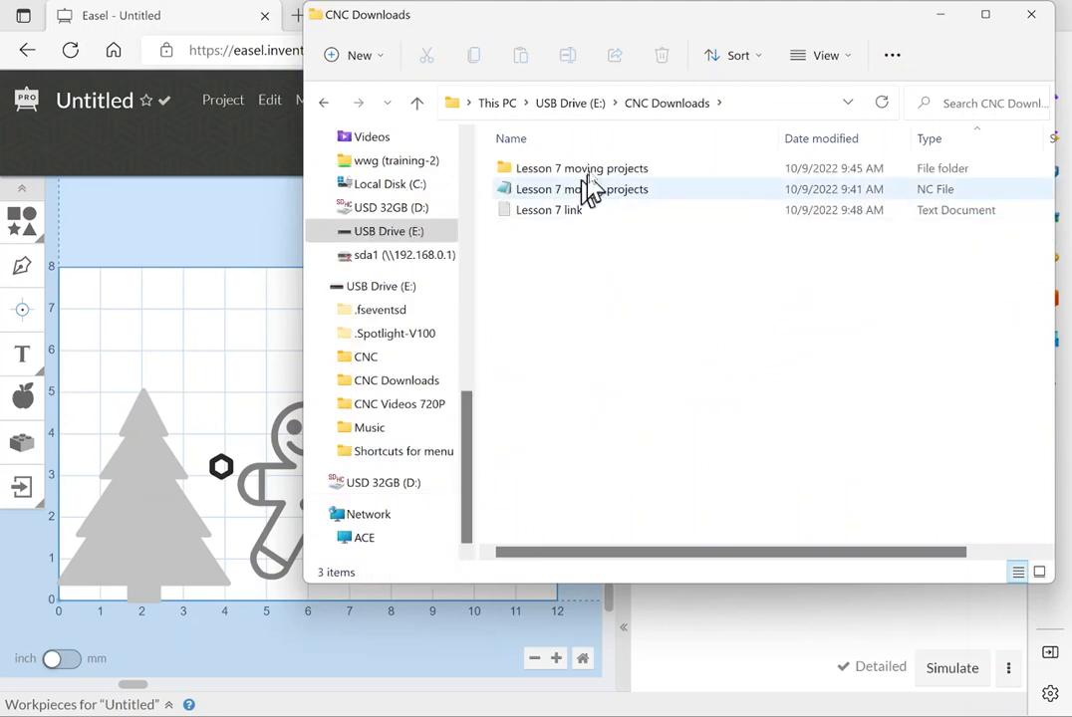
double_click(599, 173)
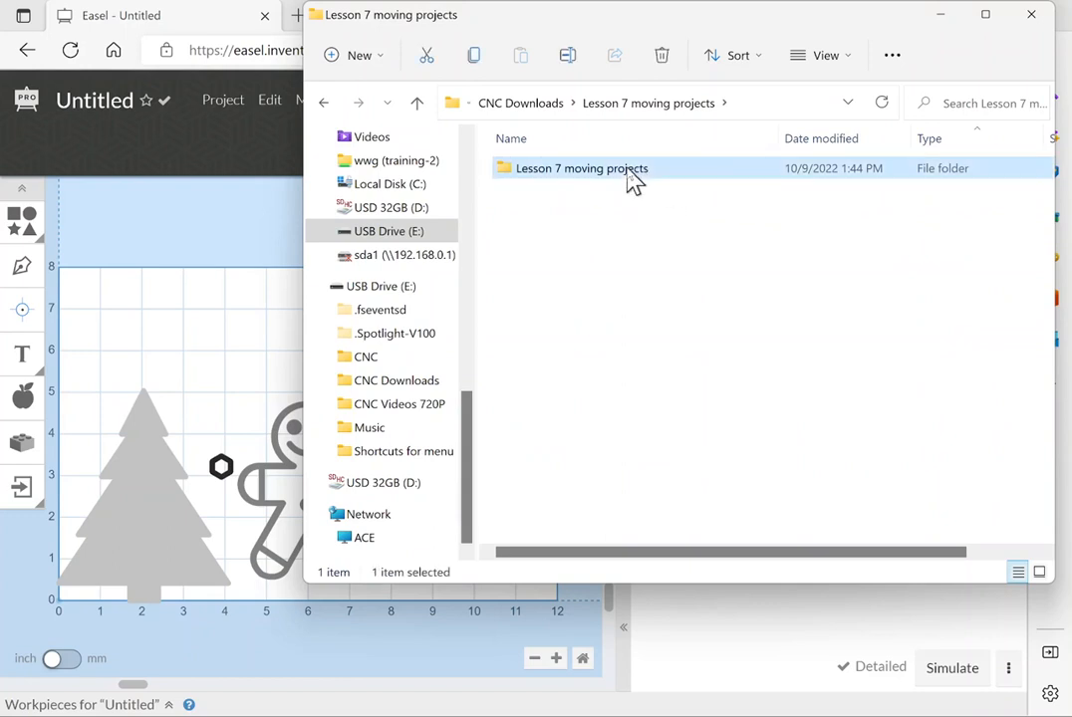
double_click(634, 179)
double_click(634, 179)
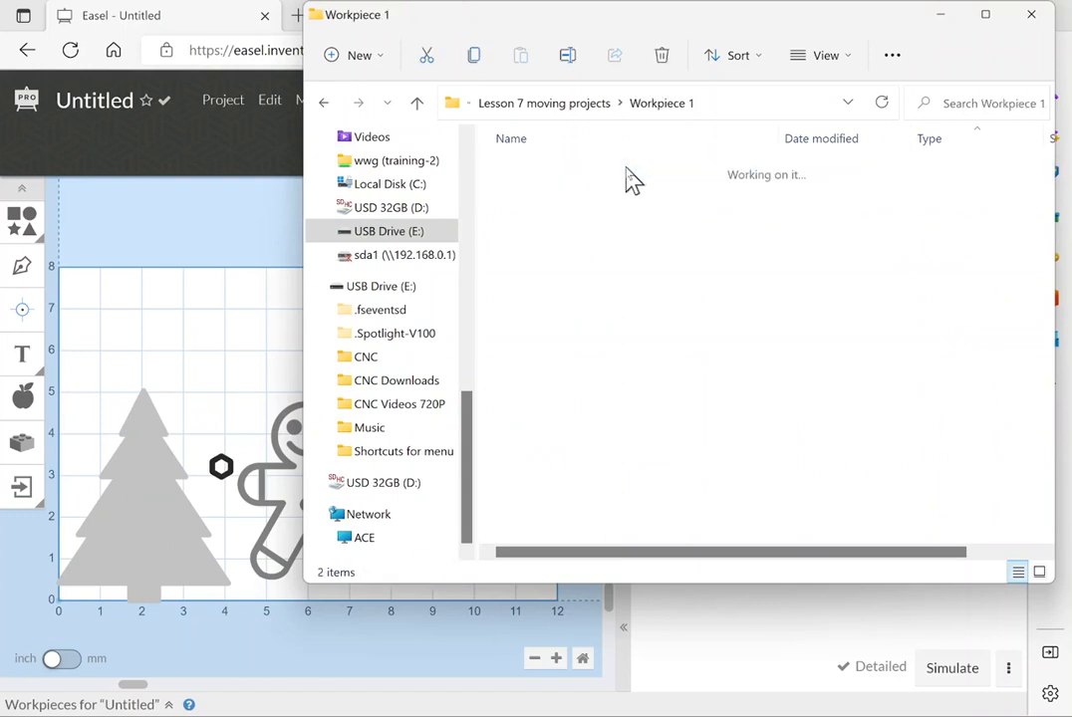
Read the material and bit details in the settings text file, and close Notepad and File Explorer.
click(573, 202)
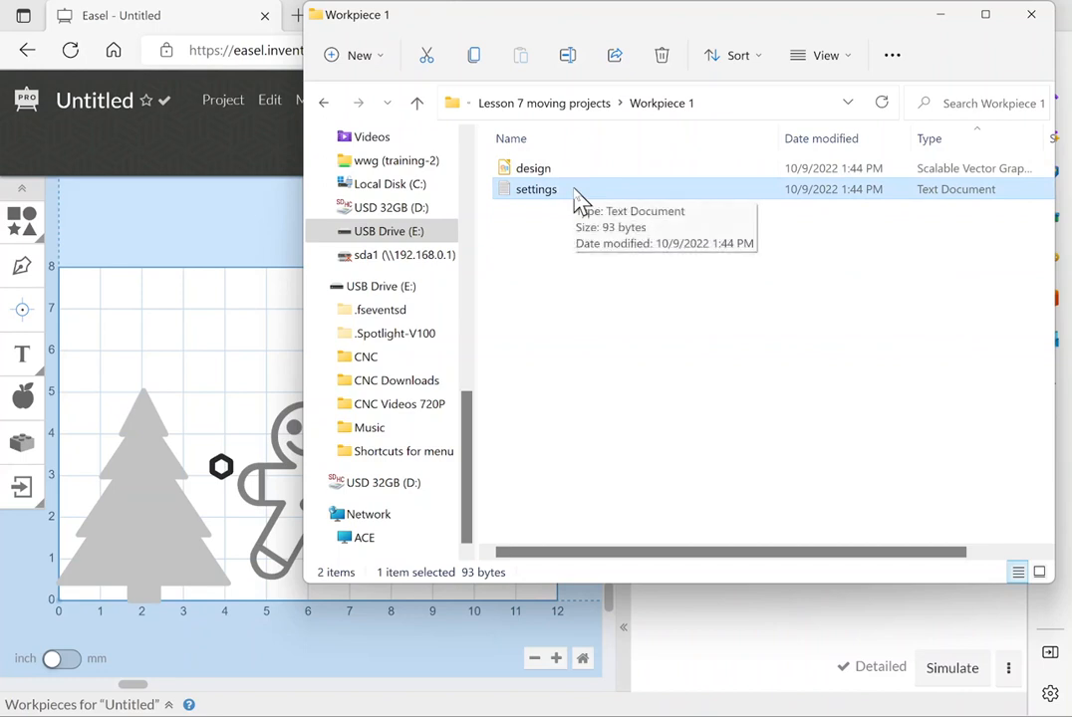
double_click(575, 191)
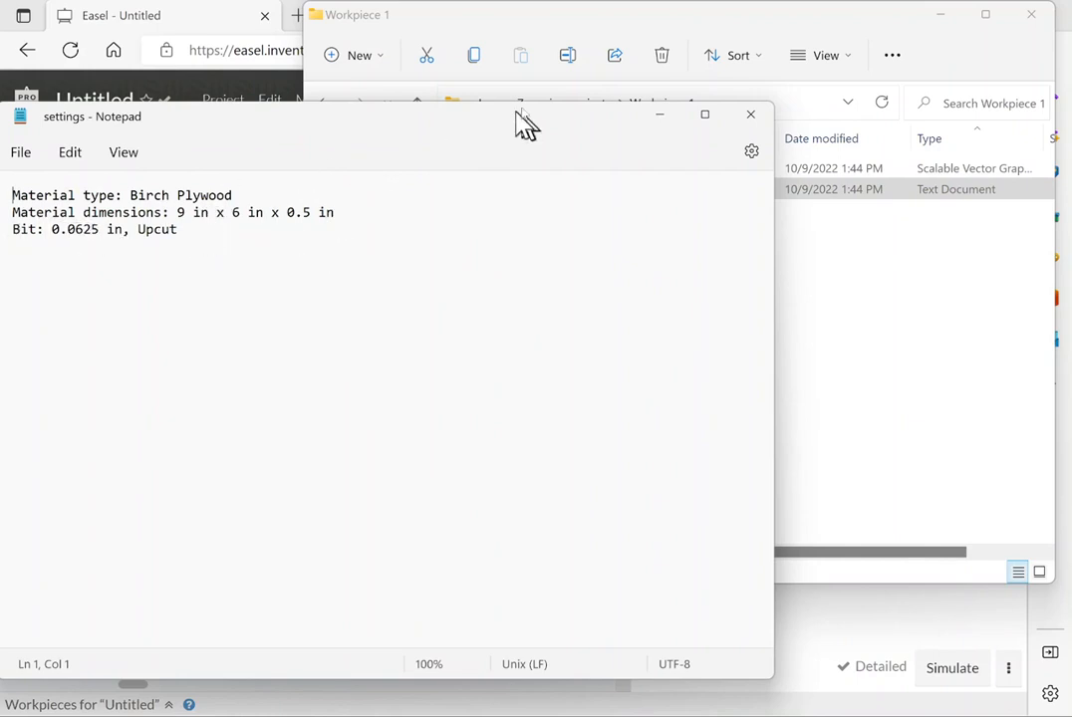
drag(656, 114, 655, 114)
click(749, 132)
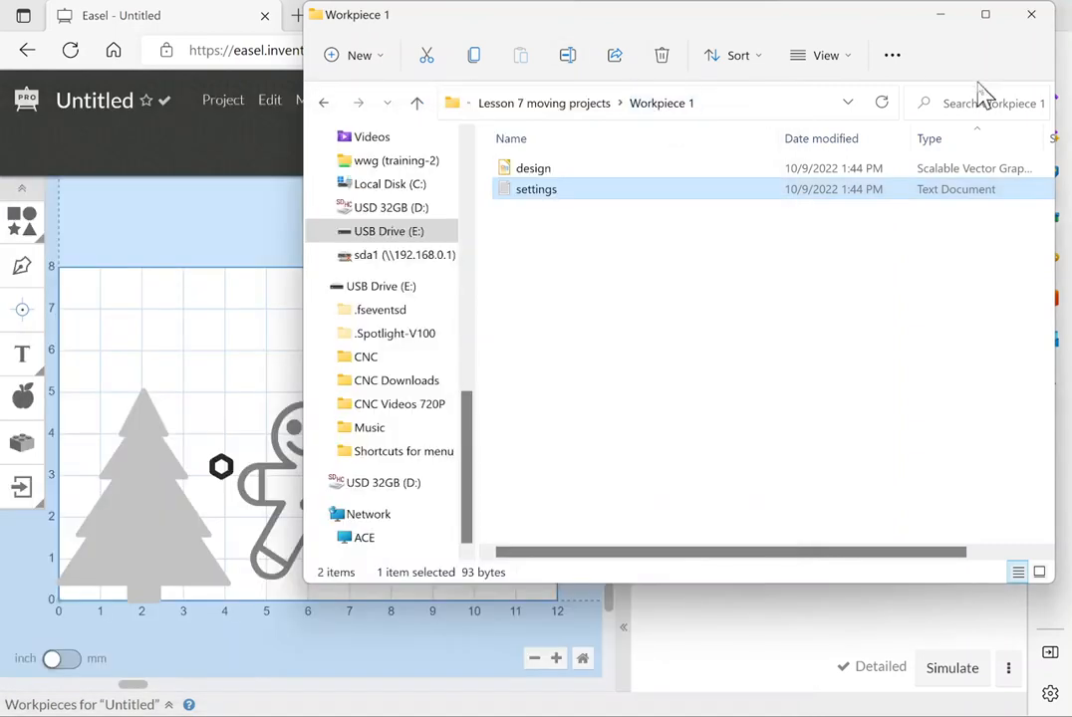
click(1030, 15)
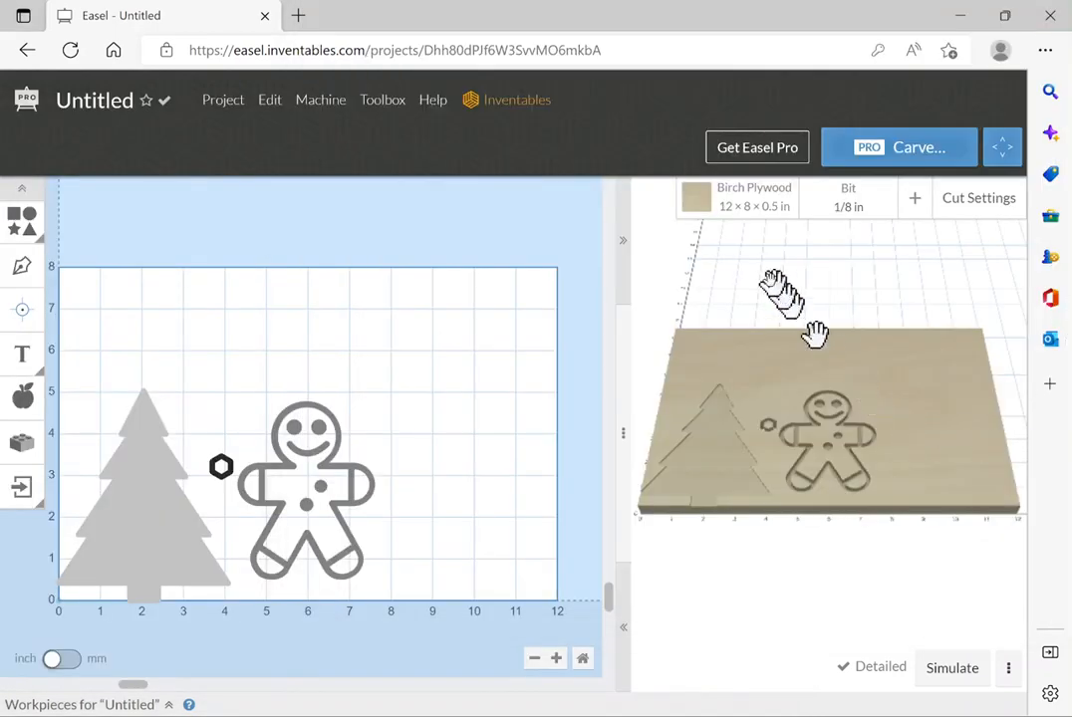
Set the Birch Plywood material's width to 9 in and length to 6 in.
click(753, 205)
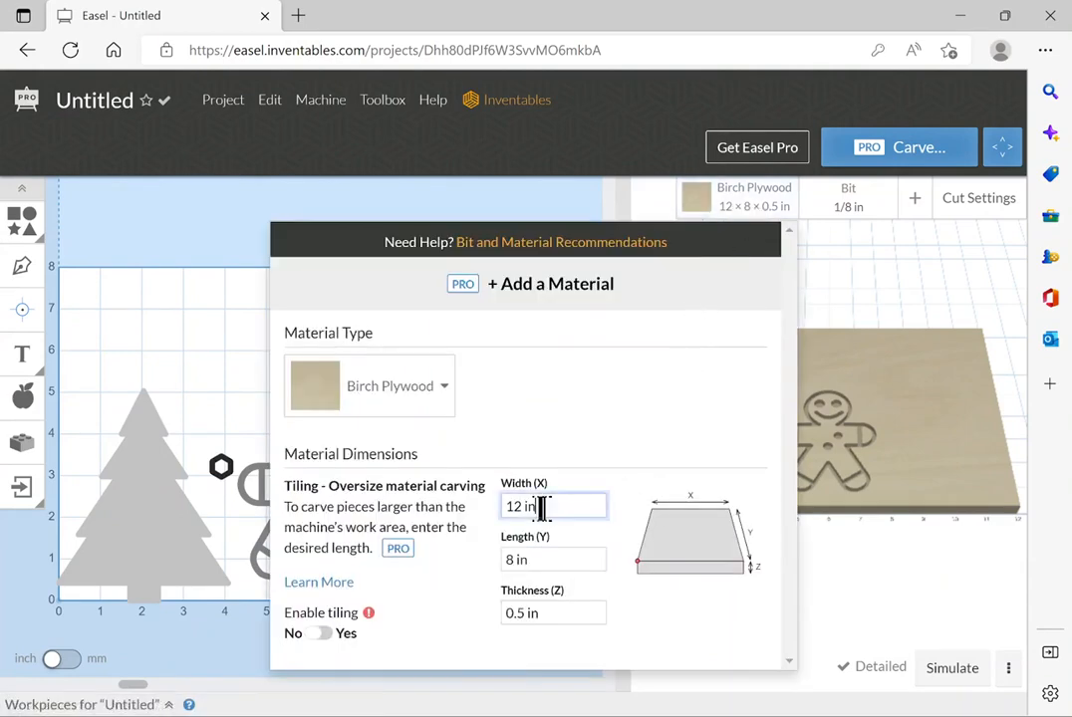
drag(543, 507, 508, 506)
text(9)
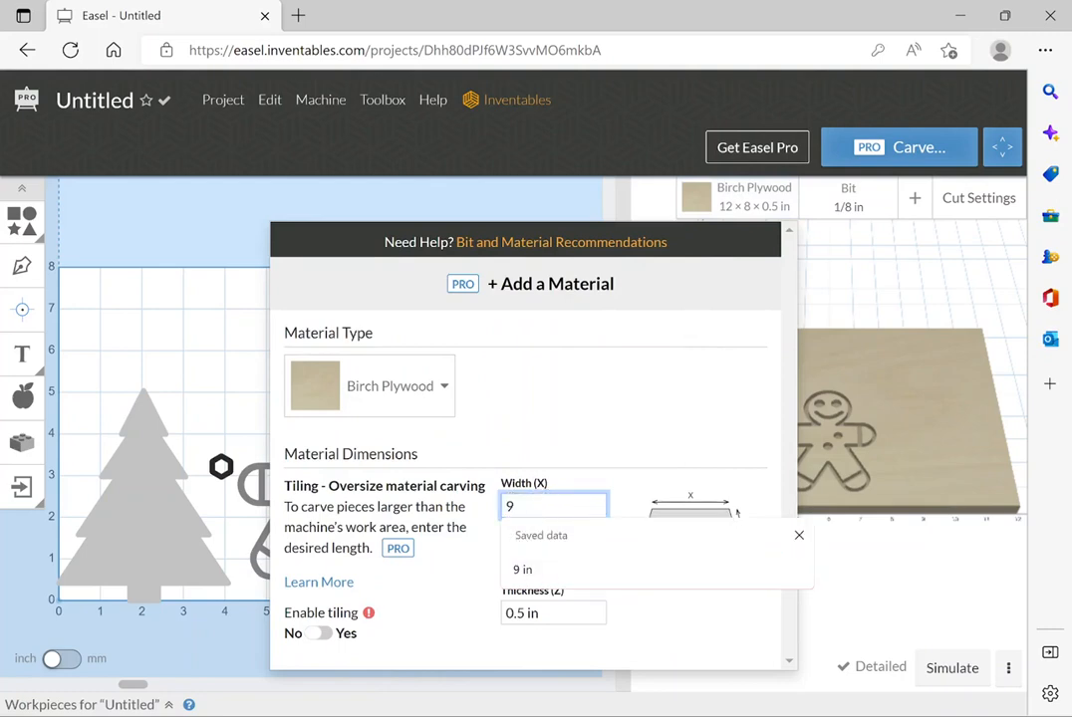
key(Tab)
text(6)
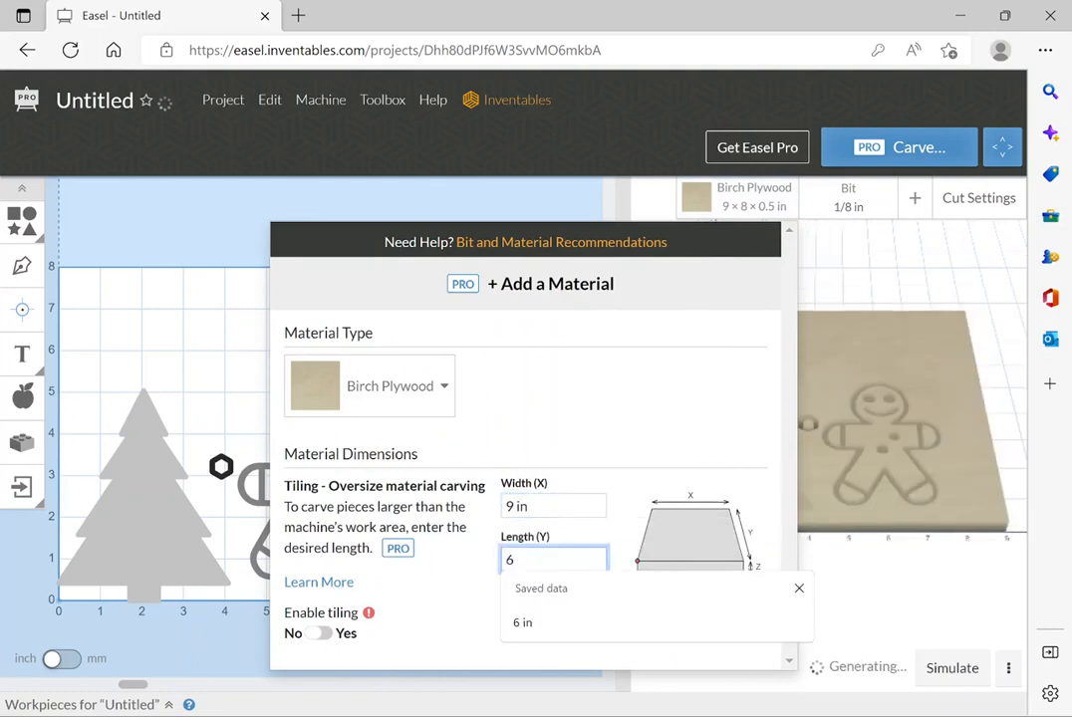
key(Tab)
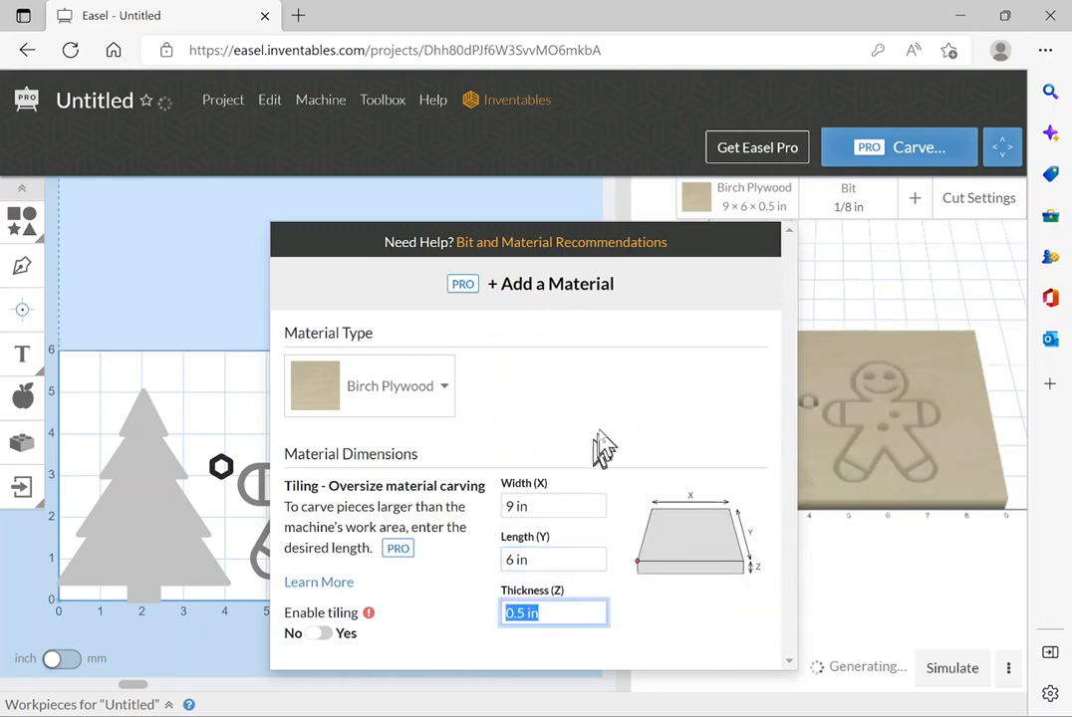
Change the bit to the upcut 1/16 in Fishtail Spiral end mill and close the bit settings.
click(823, 264)
click(855, 203)
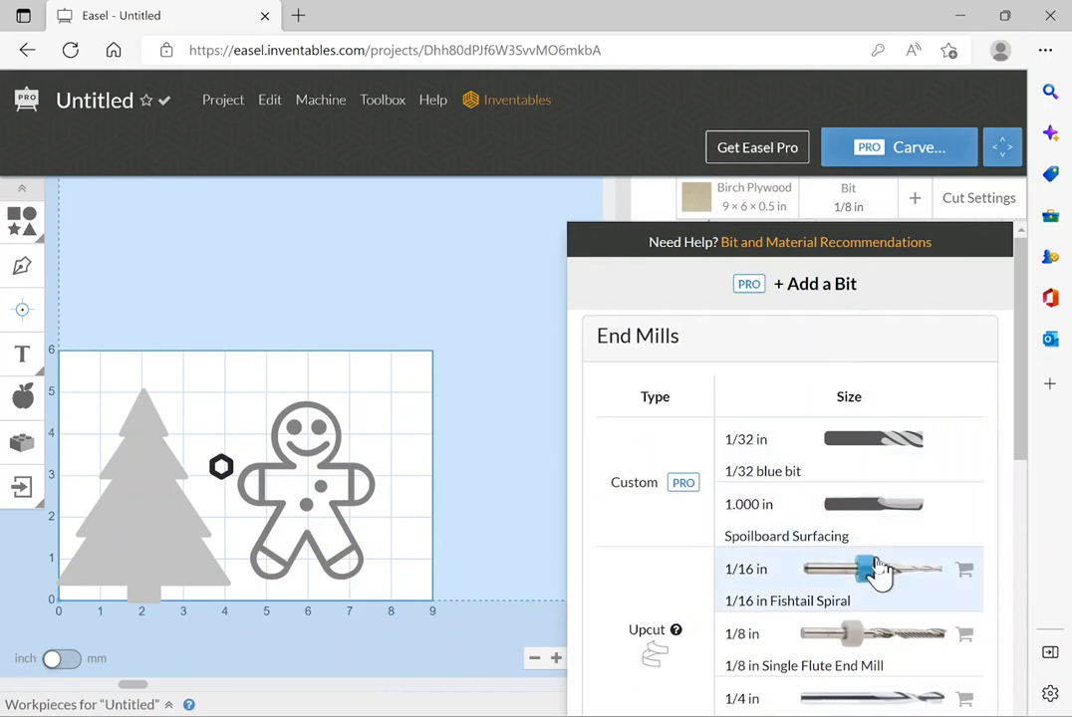
click(851, 590)
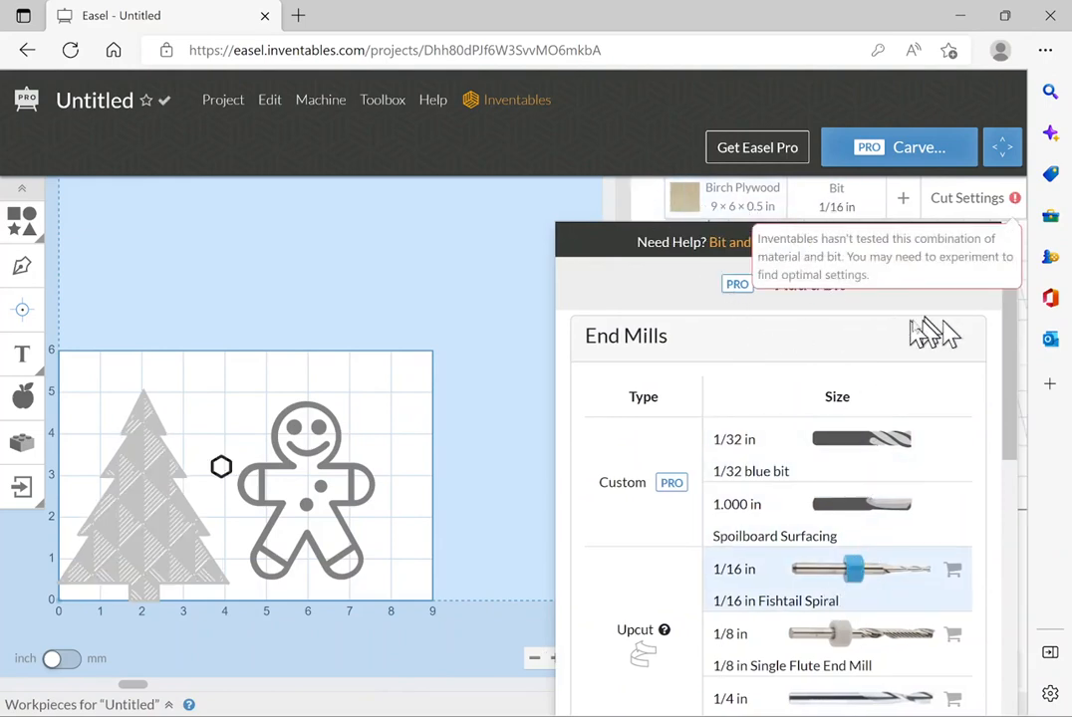
click(493, 289)
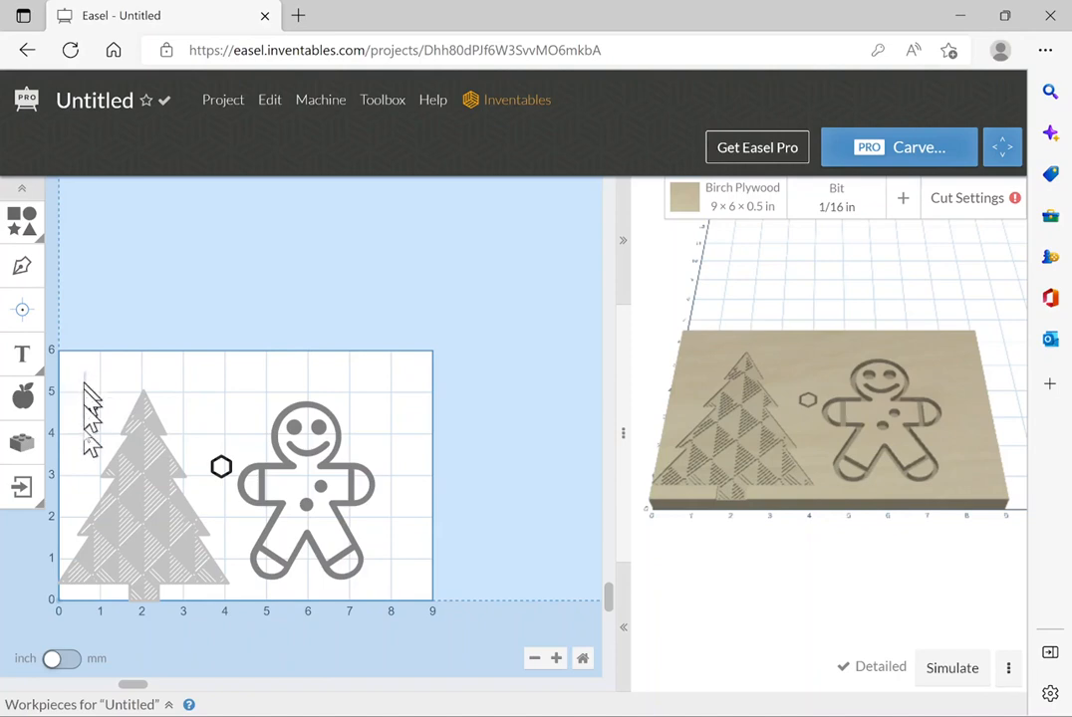
Center the tree, hexagon and gingerbread man together on the material and simulate the carve.
click(95, 399)
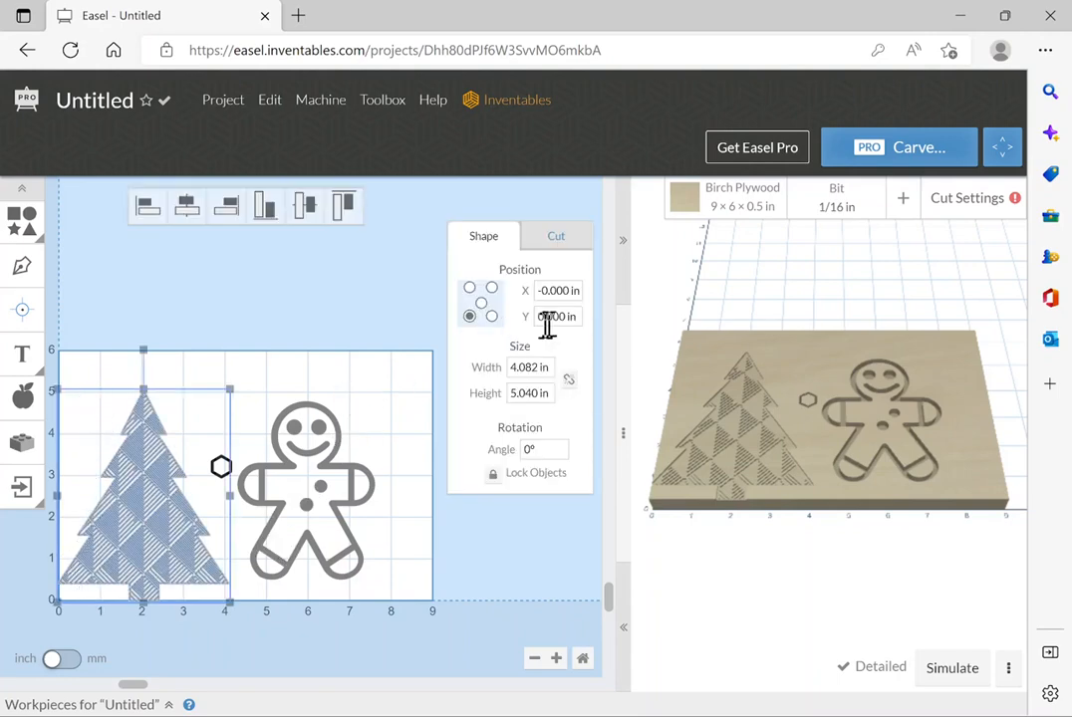
click(364, 282)
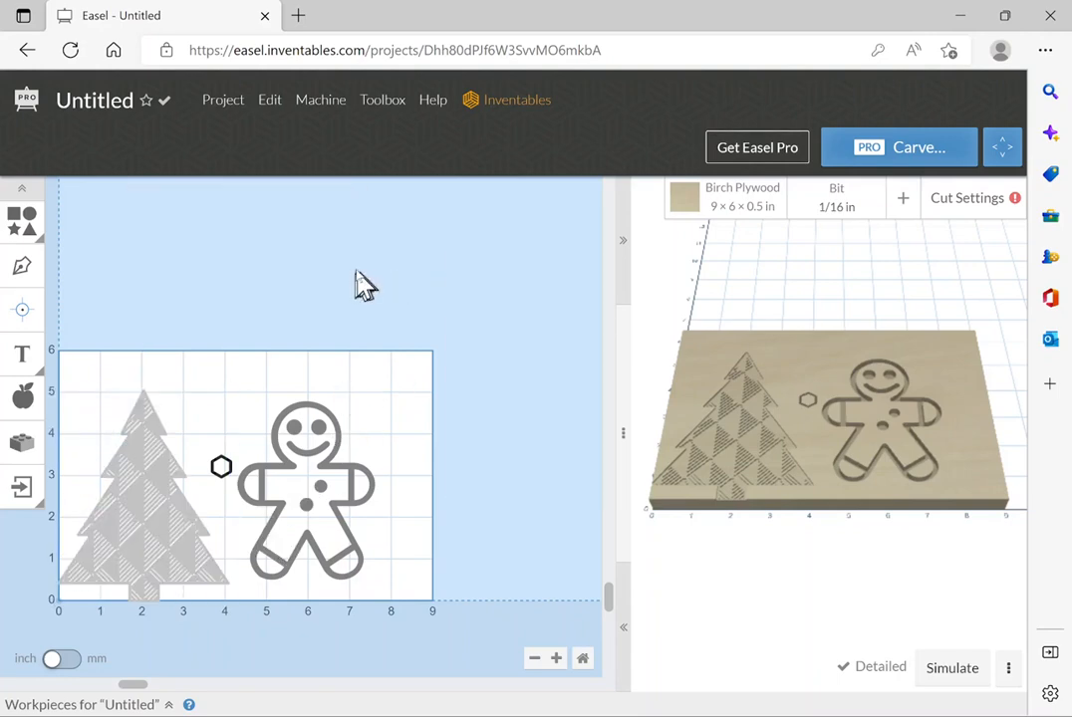
drag(72, 398, 366, 584)
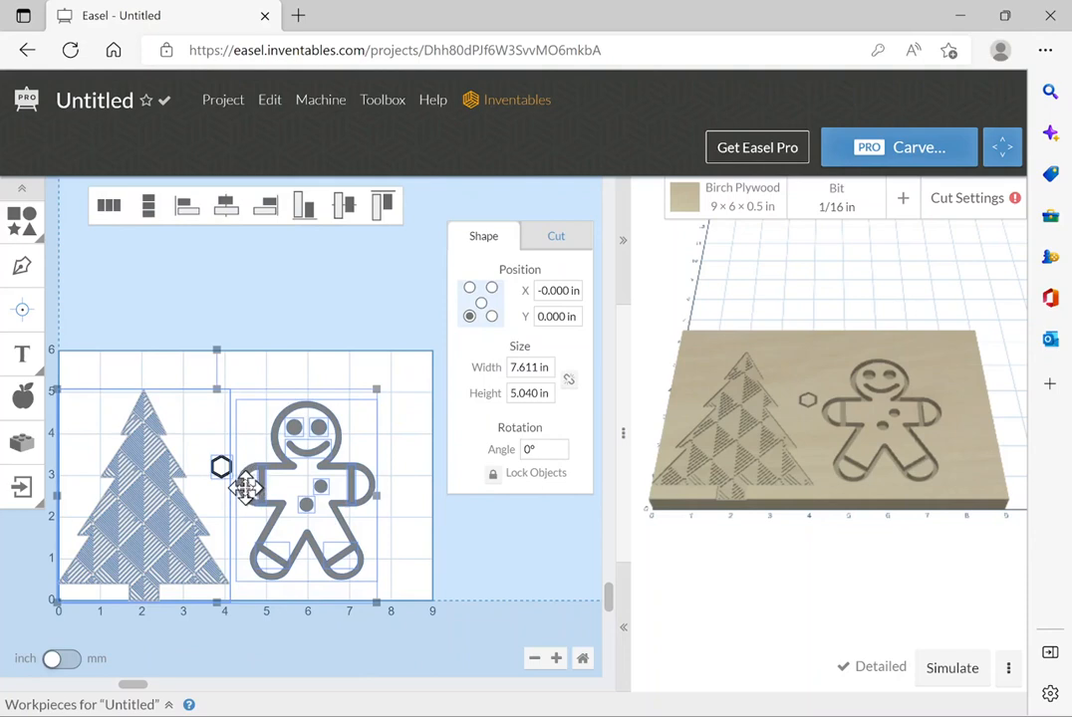
drag(246, 488, 264, 465)
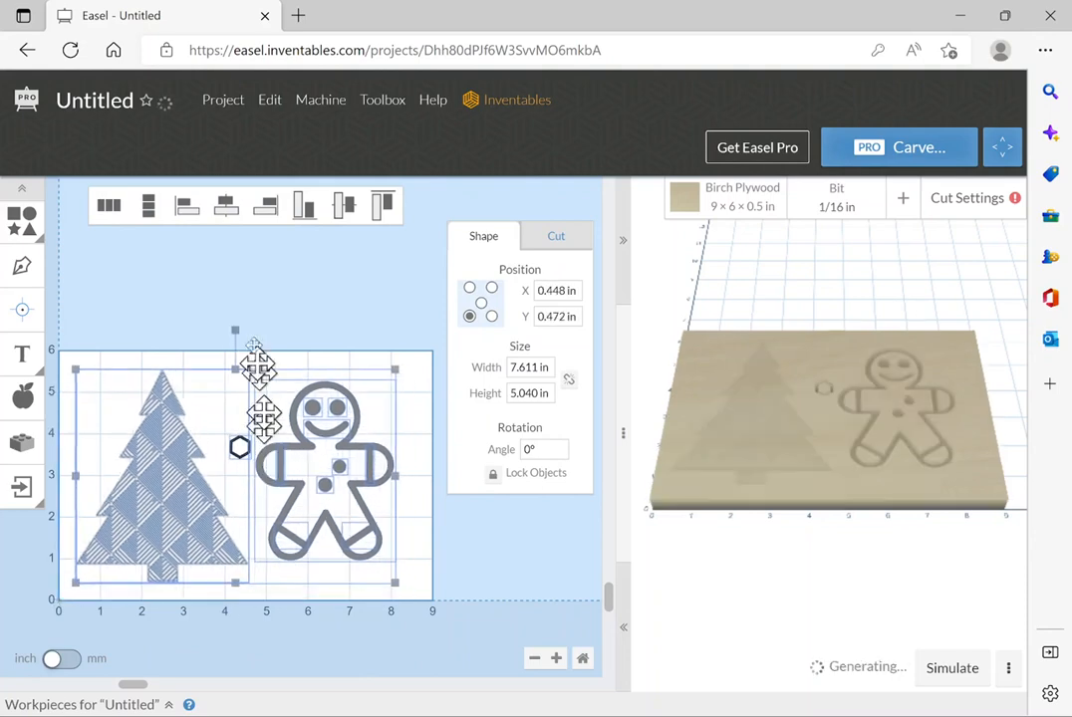
click(267, 108)
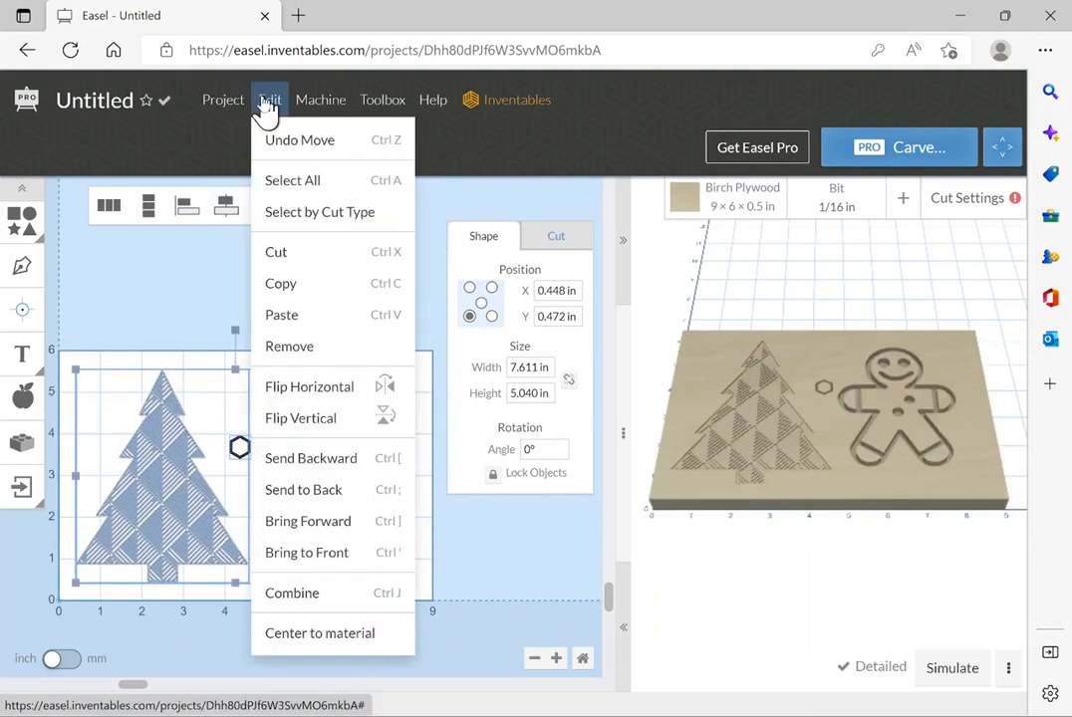
click(289, 637)
click(414, 287)
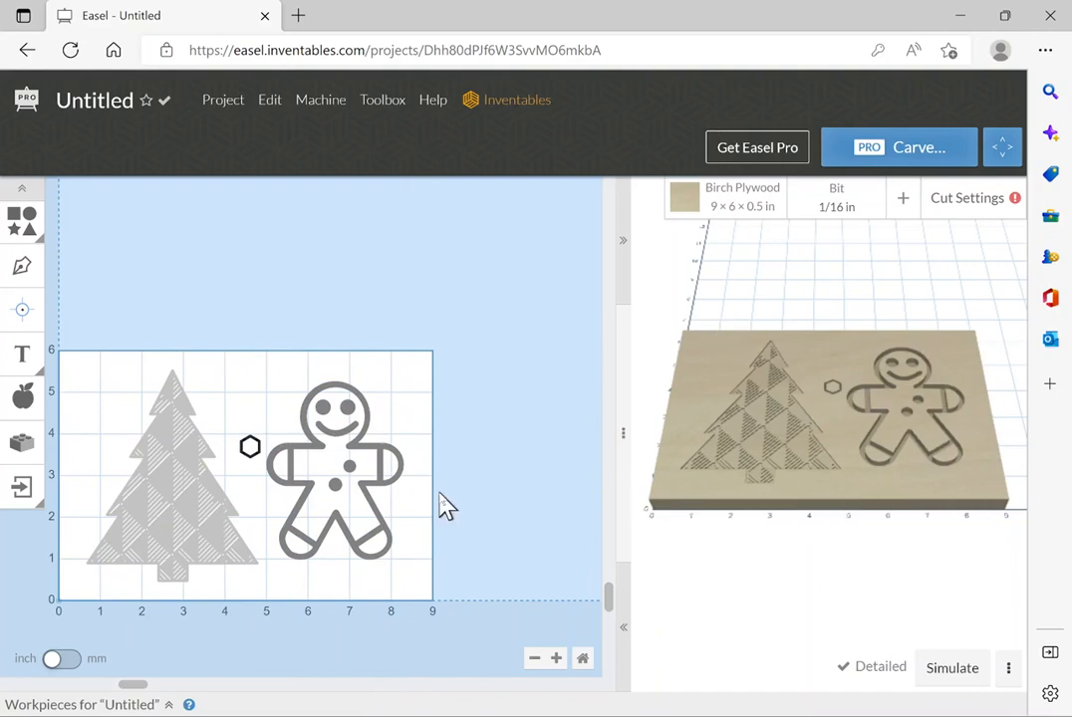
click(964, 674)
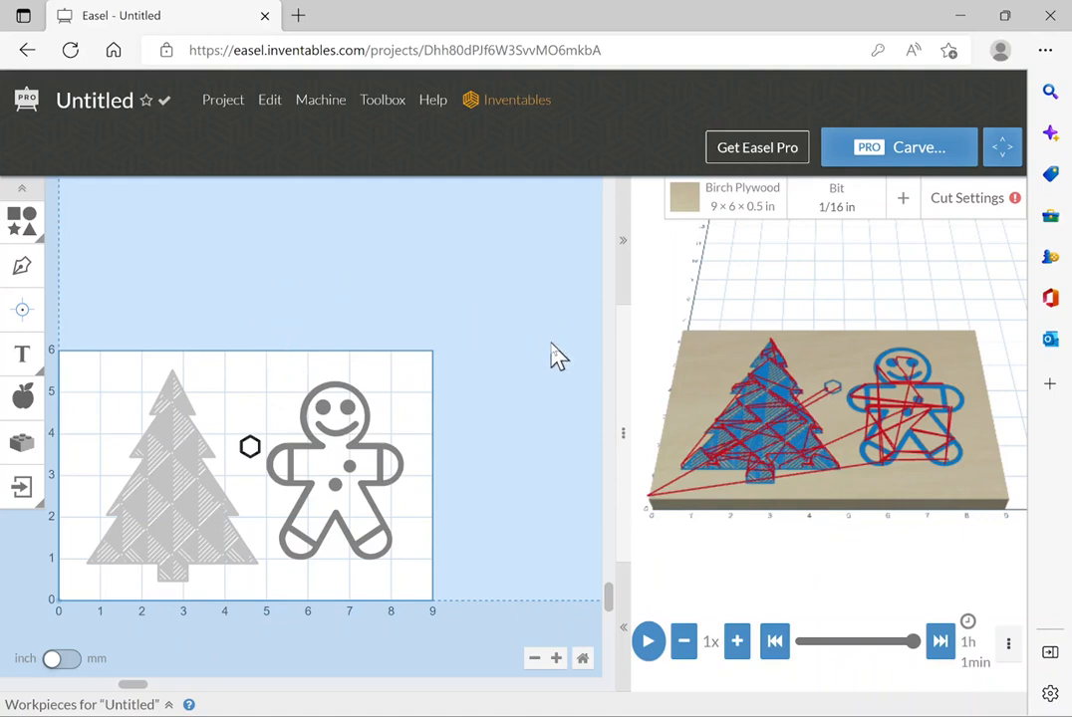
Undo the centering, bit, material size and SVG import changes back to an empty workpiece.
key(ctrl+z)
key(ctrl+z)
key(ctrl+z)
key(ctrl+z)
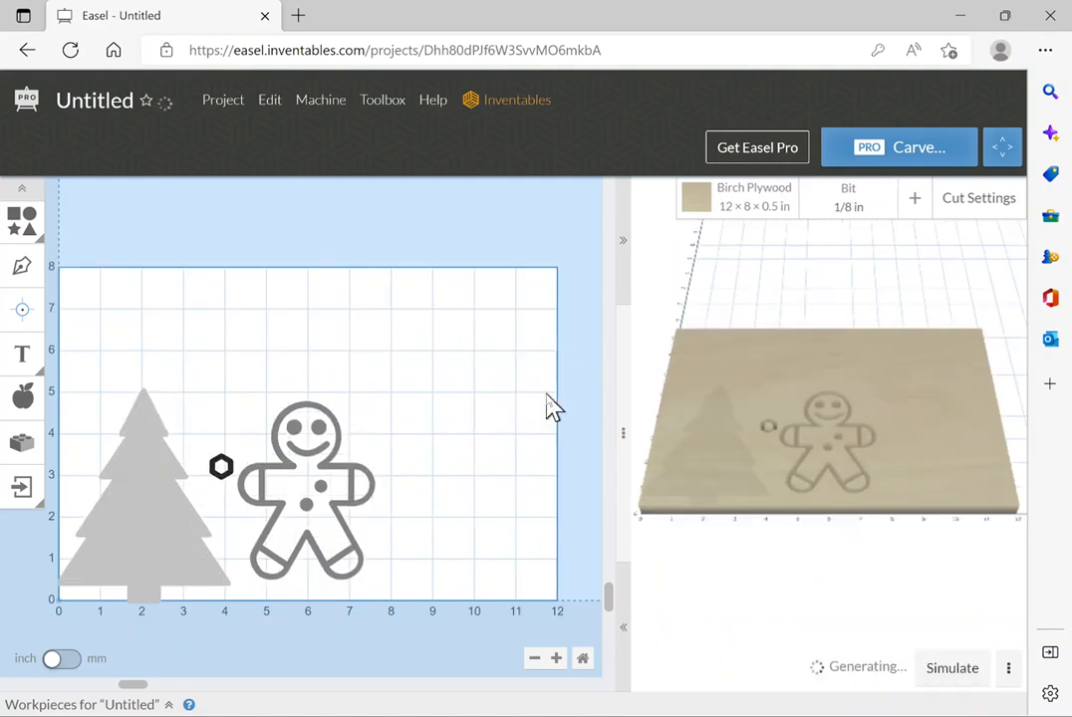
key(ctrl+z)
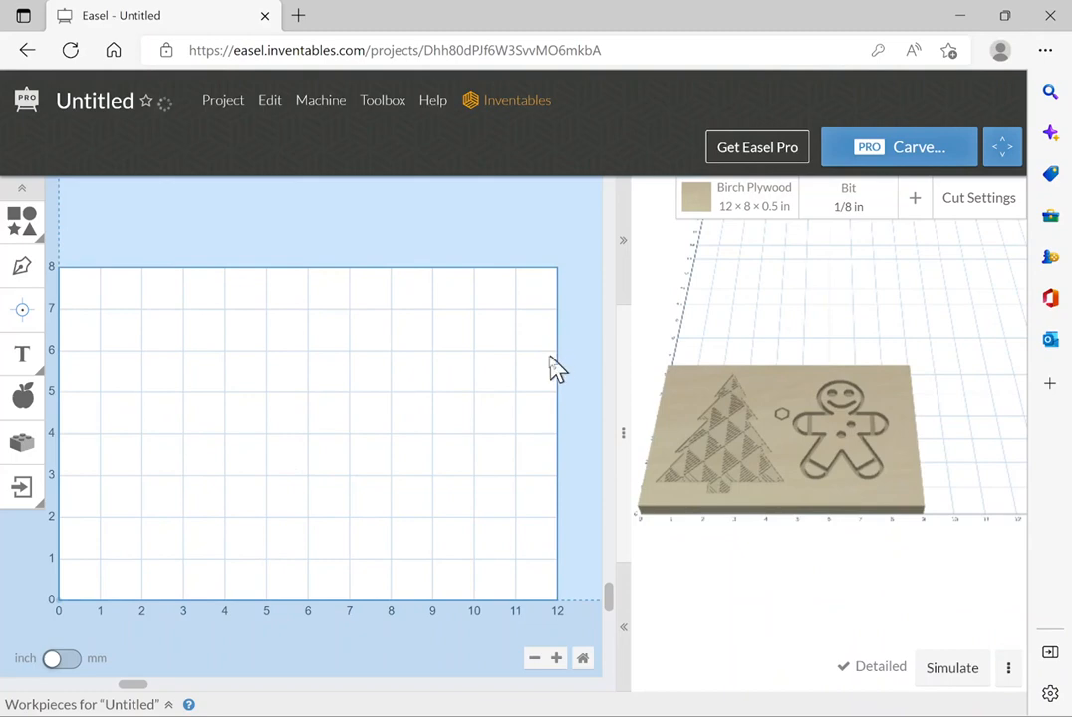
Import the g-code file Lesson 7 moving projects from the CNC Downloads folder on USB Drive (E:).
click(219, 107)
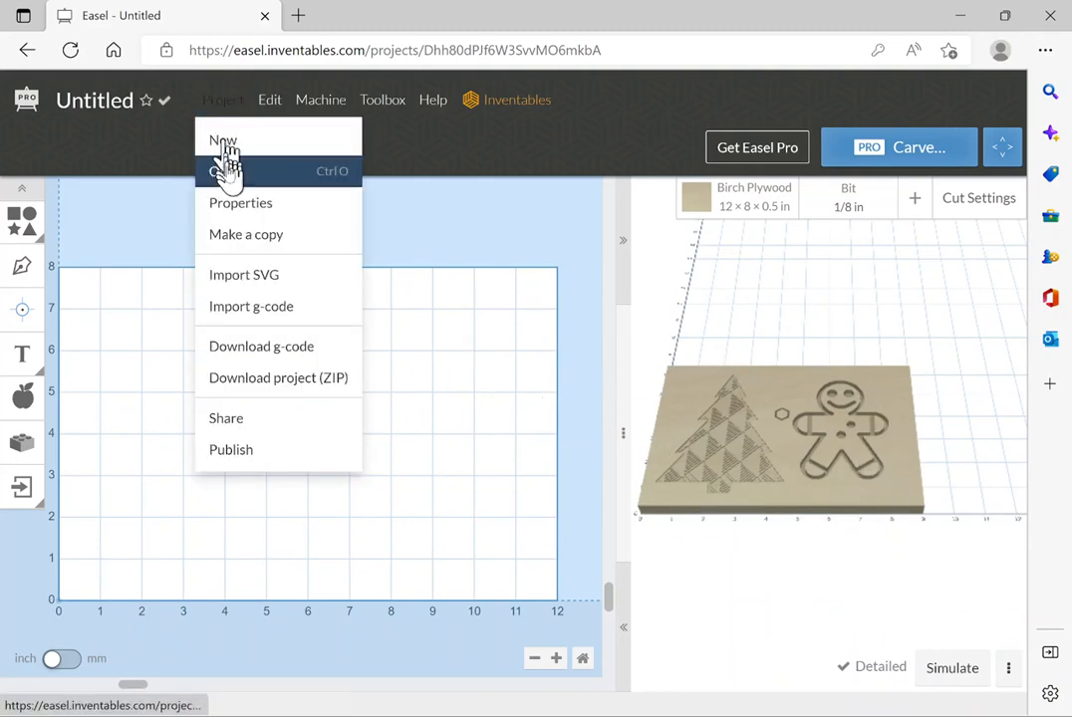
click(300, 316)
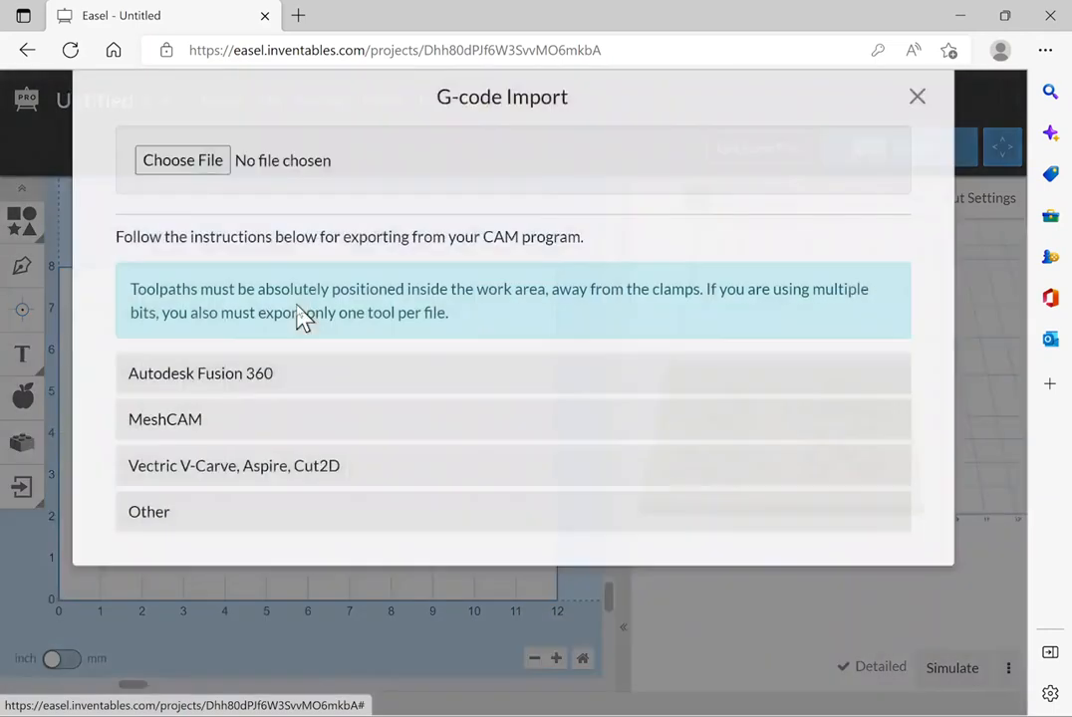
click(198, 179)
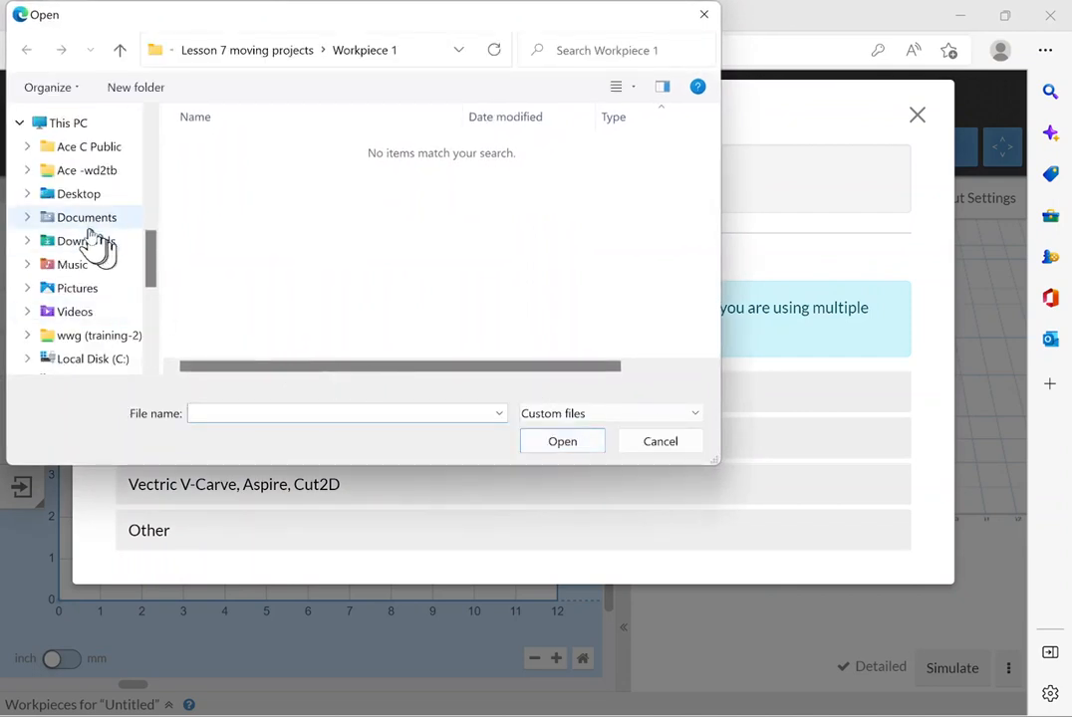
scroll(89, 234, down, 3)
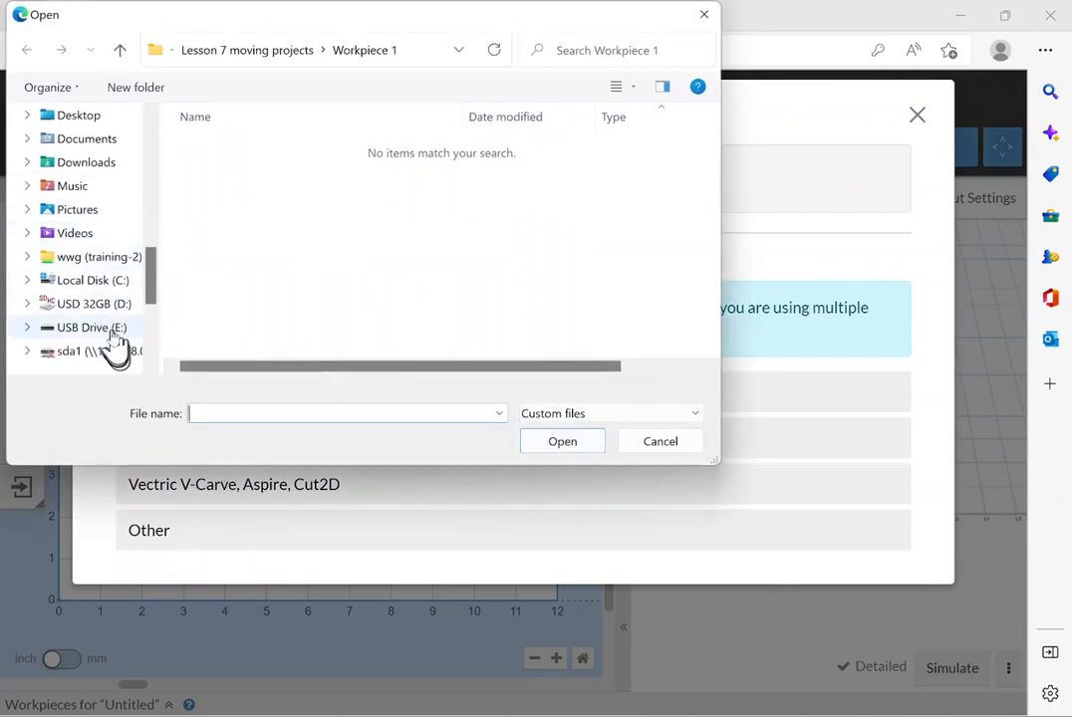
click(106, 337)
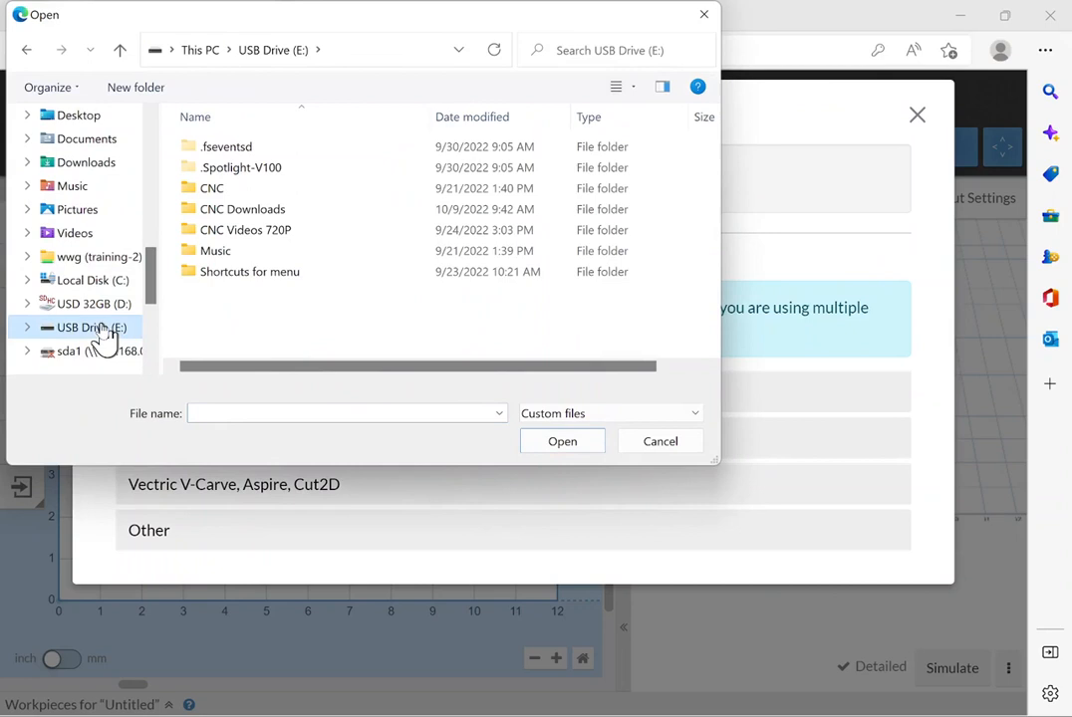
click(242, 216)
double_click(242, 216)
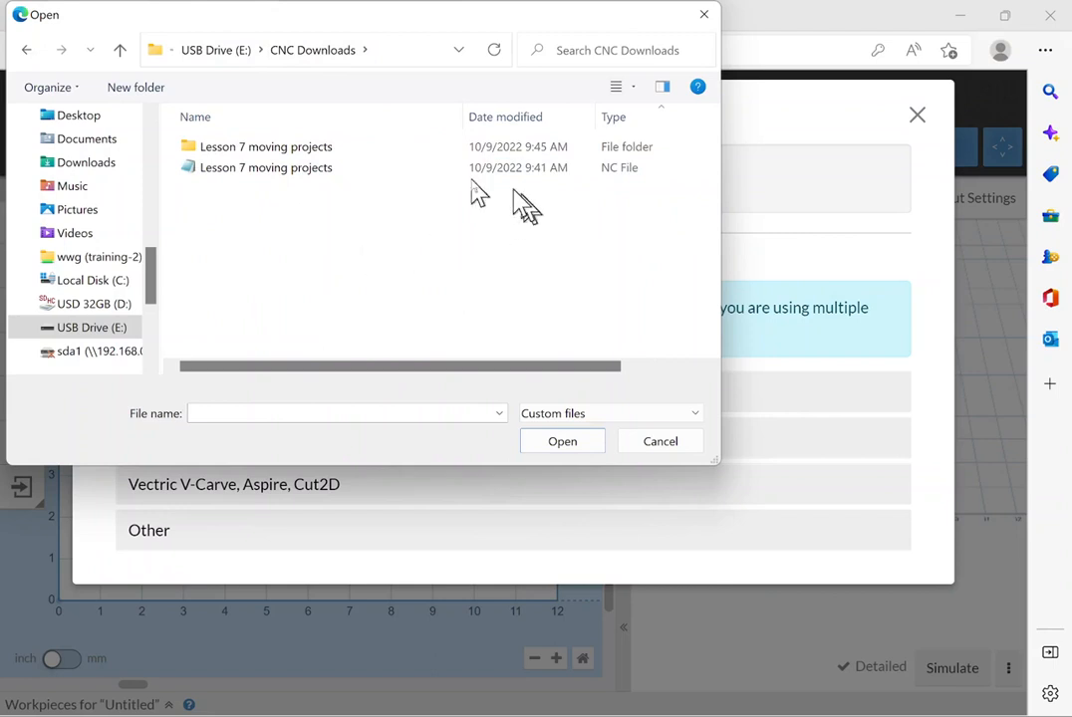
click(625, 177)
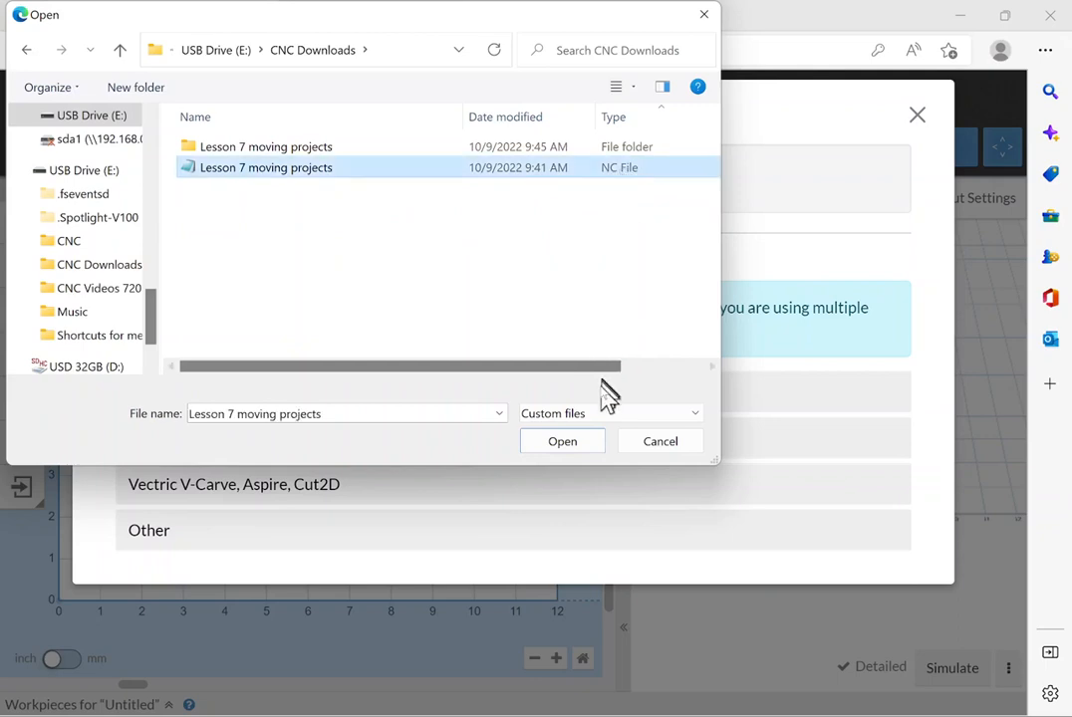
click(595, 443)
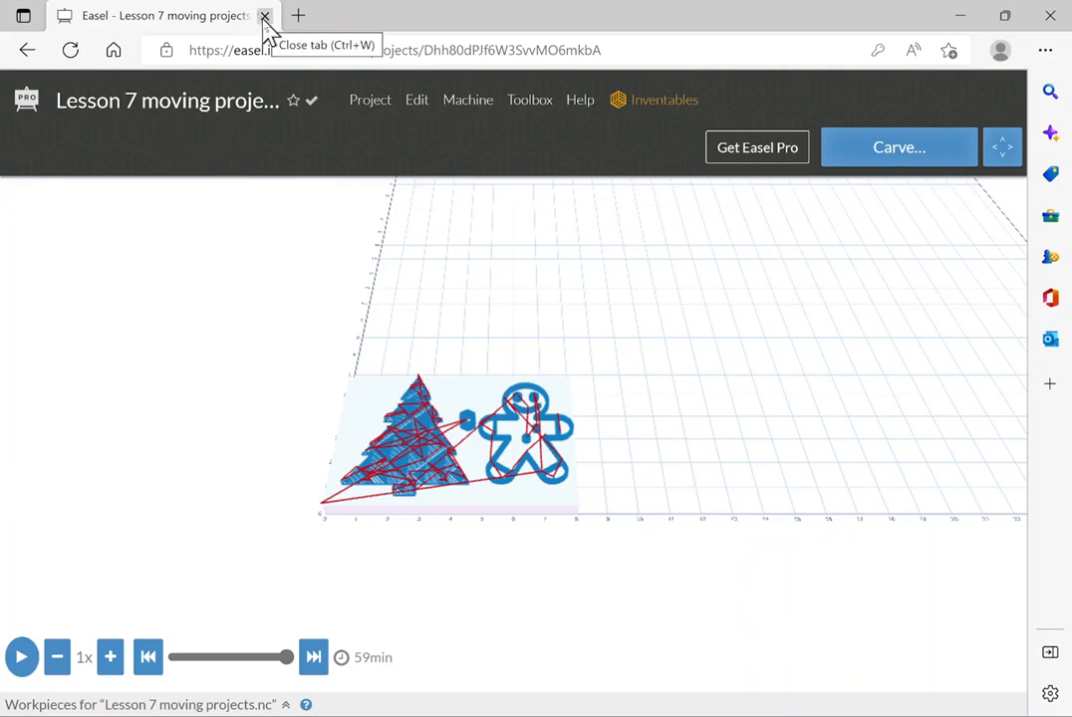
Delete the project Lesson 7 moving projects.nc from the account's project list and close the list.
click(364, 104)
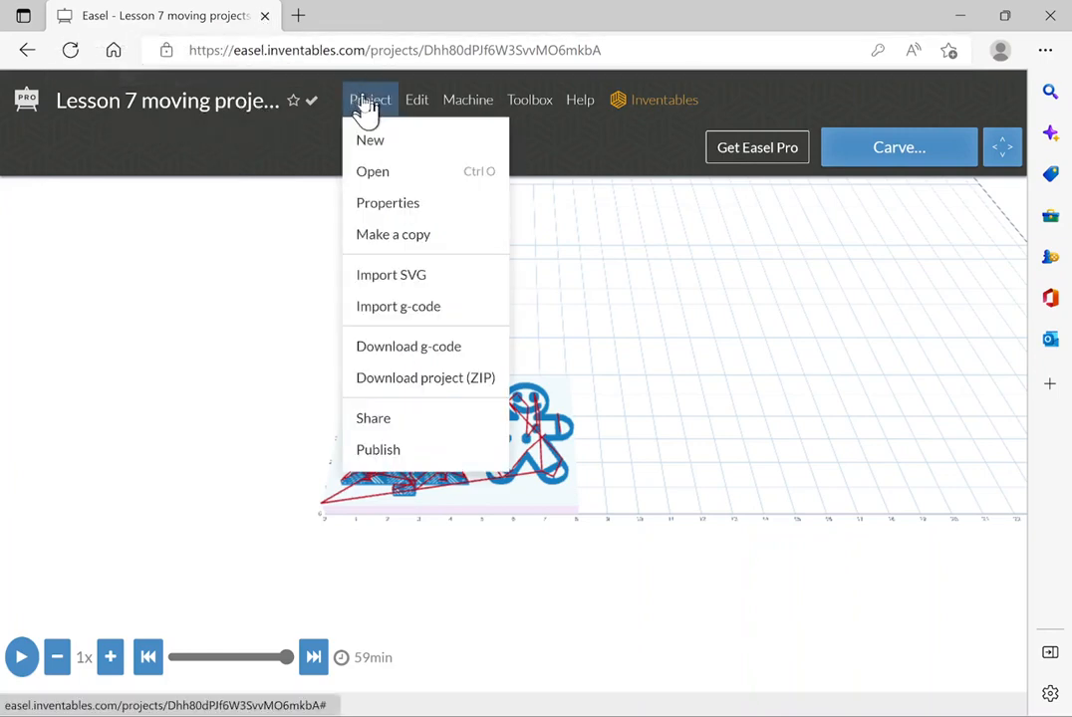
click(370, 171)
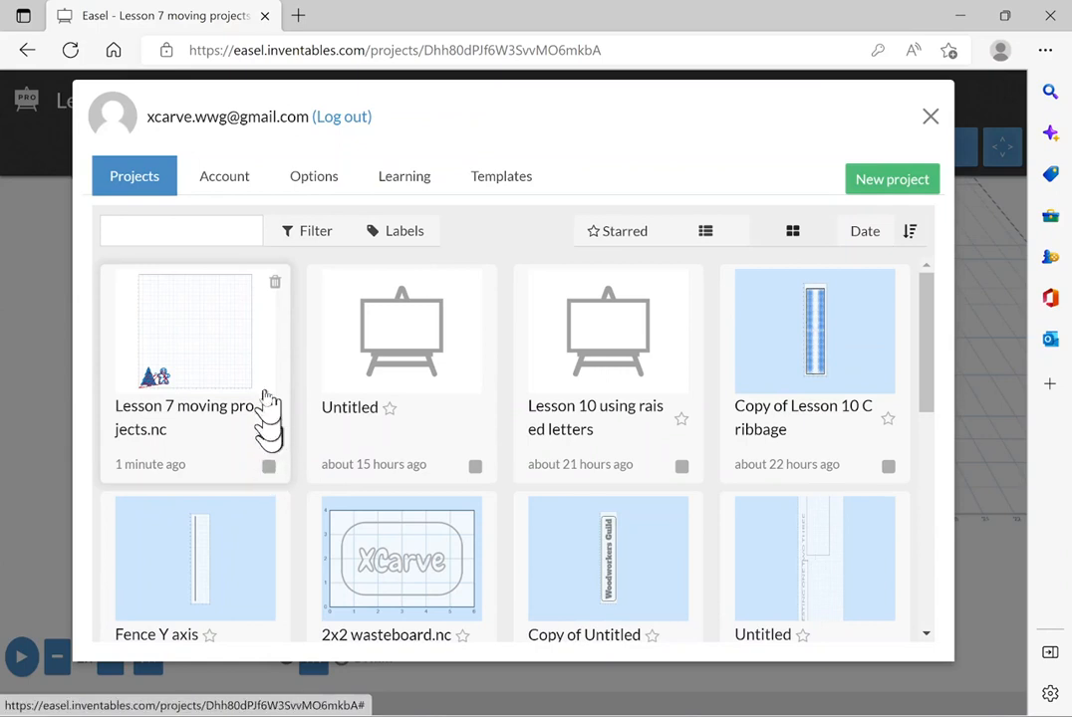
click(276, 287)
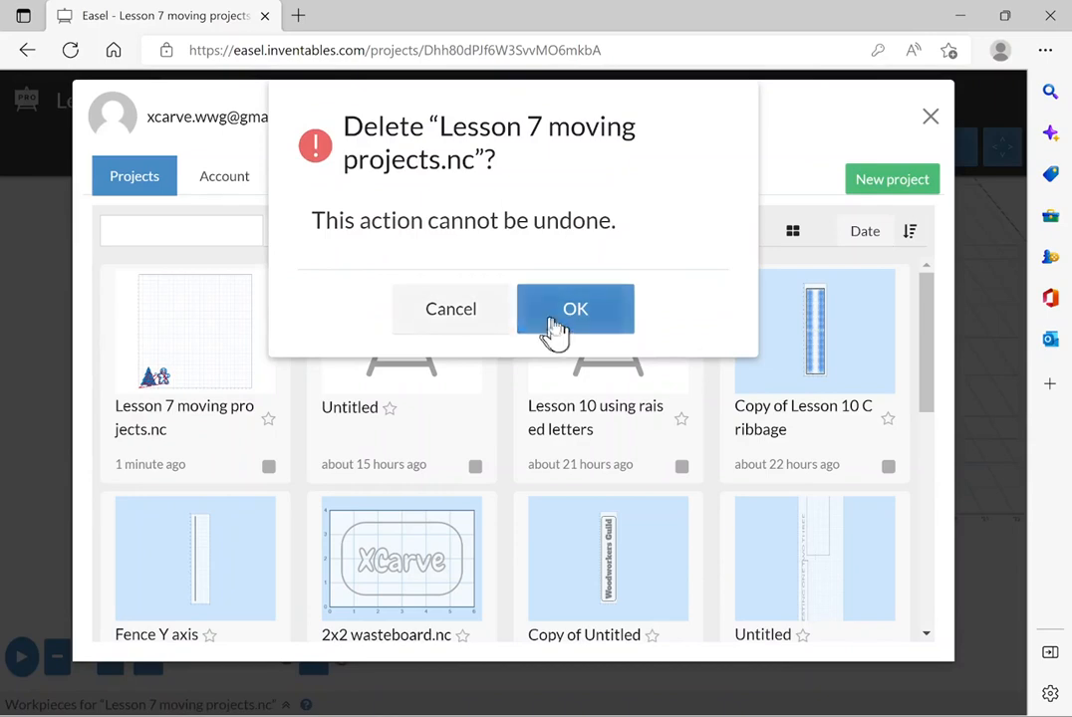
click(555, 326)
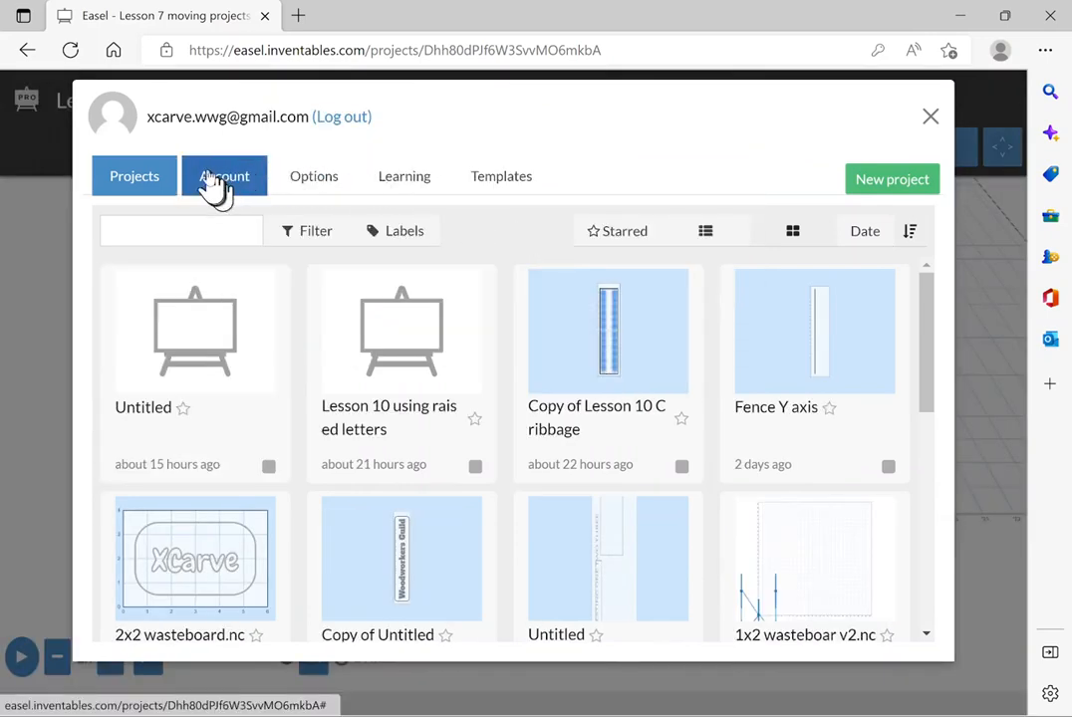
click(930, 116)
click(377, 104)
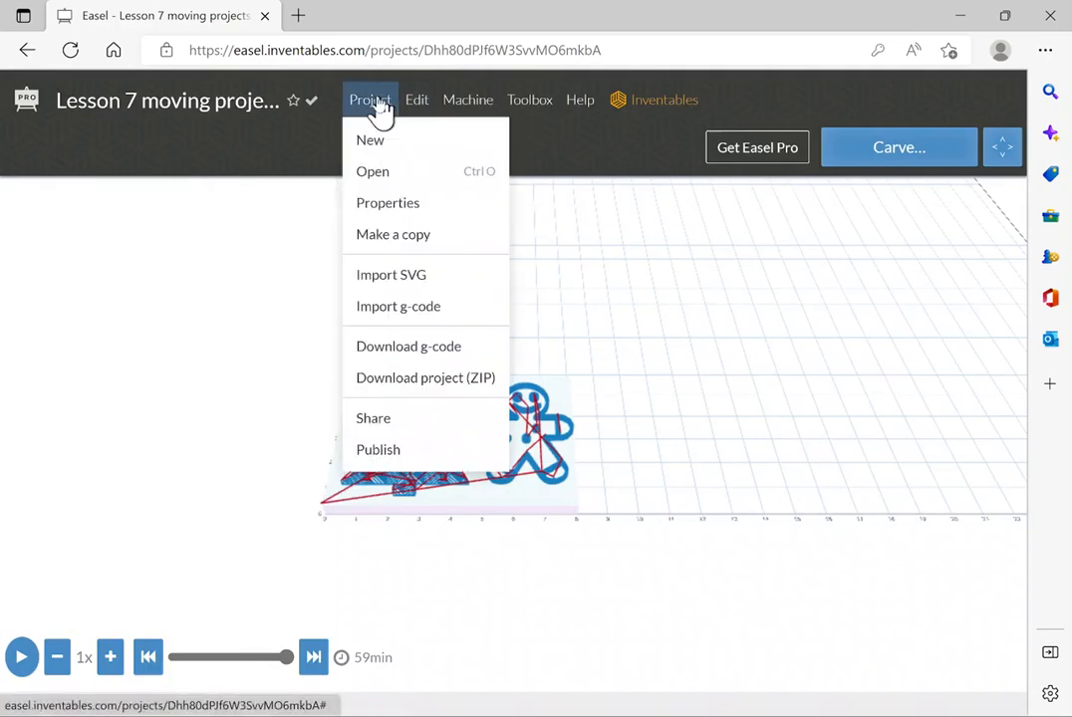
click(423, 279)
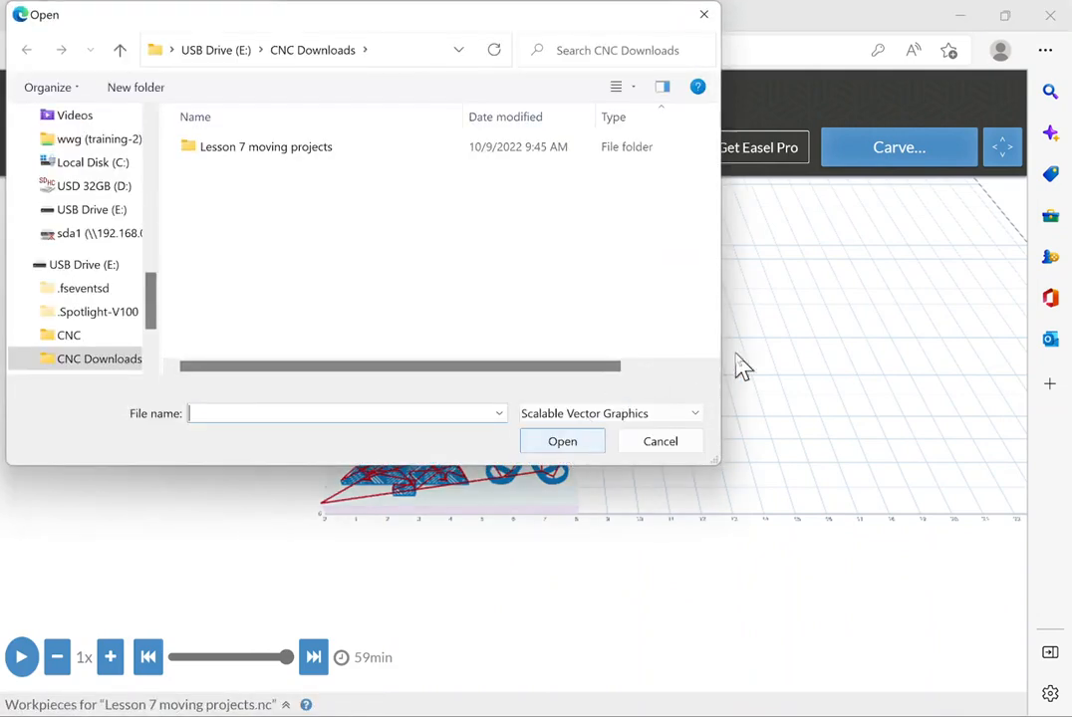
click(704, 14)
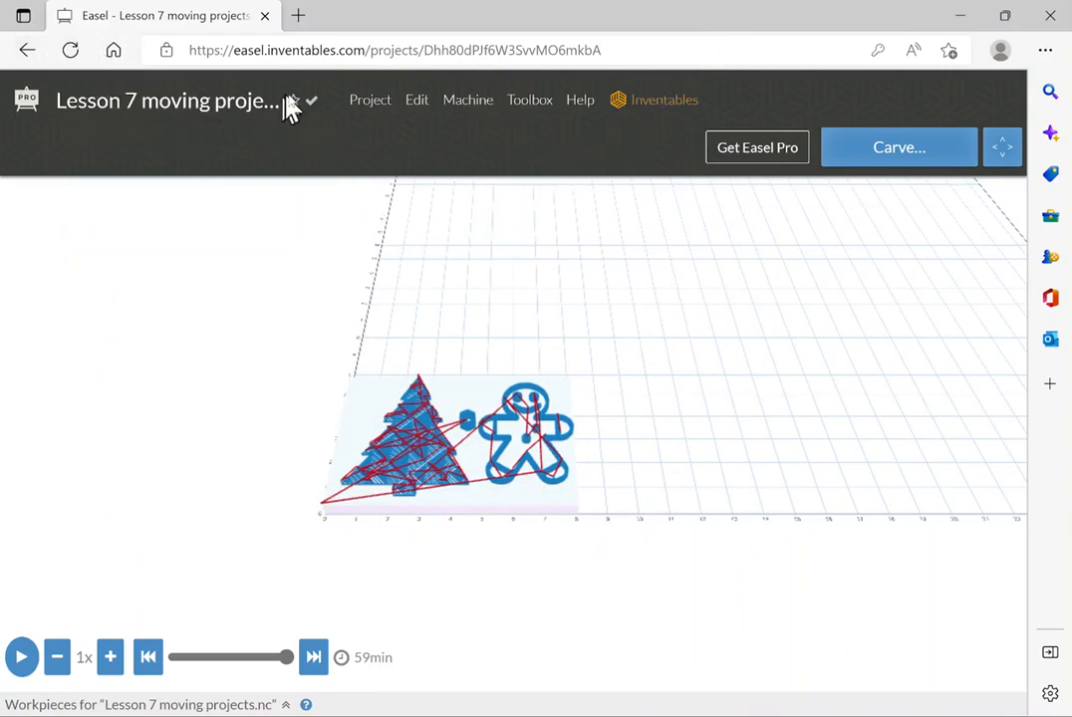
Create a new blank Easel project and close the browser tab of the Lesson 7 moving projects g-code project.
click(381, 104)
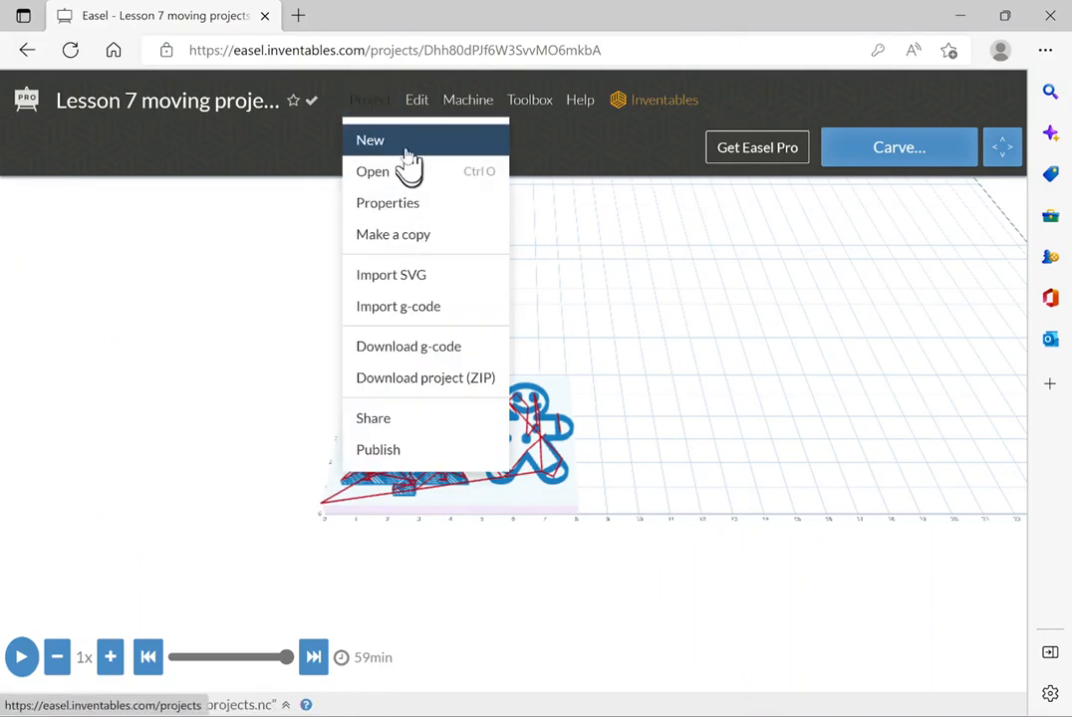
click(408, 147)
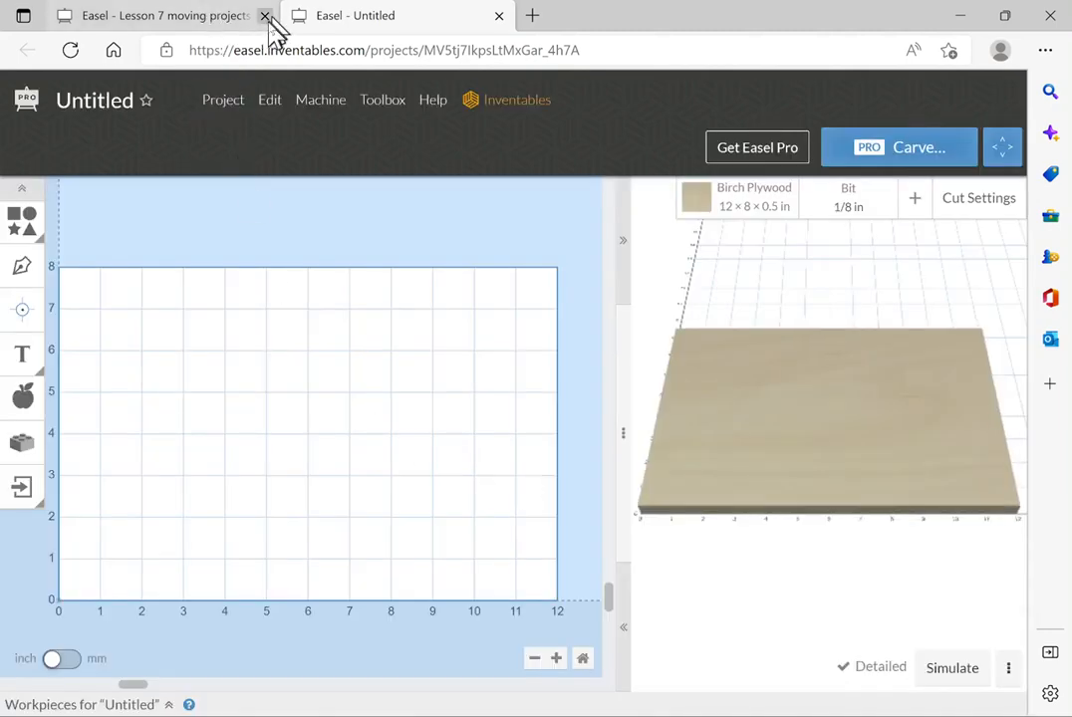
click(265, 16)
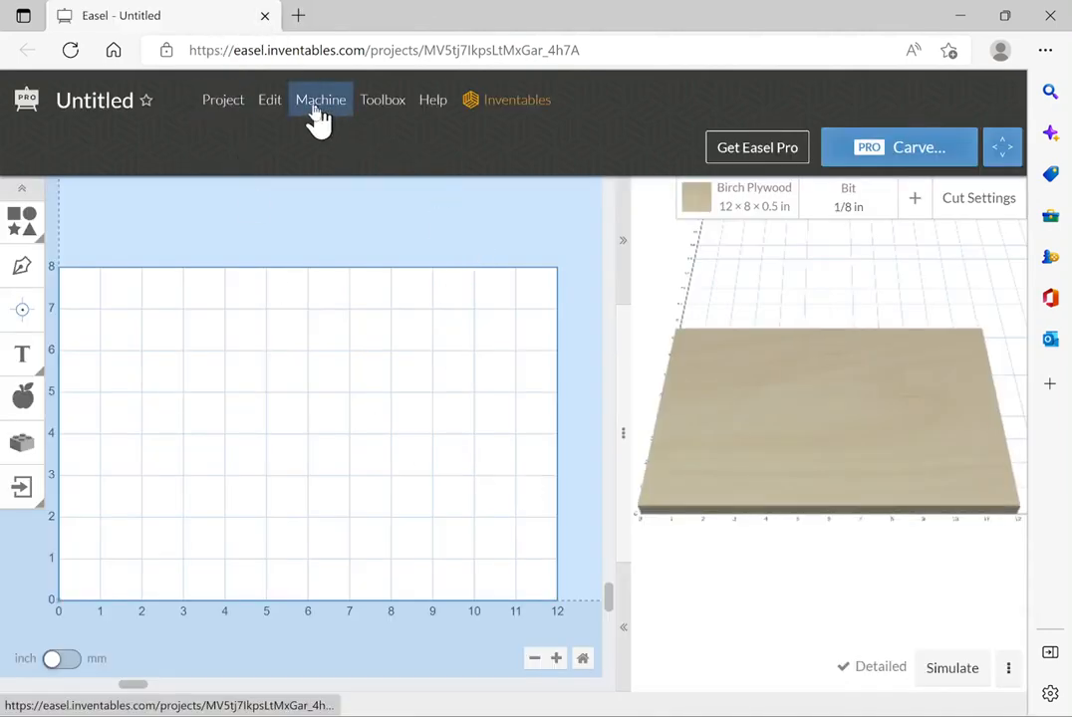
click(217, 104)
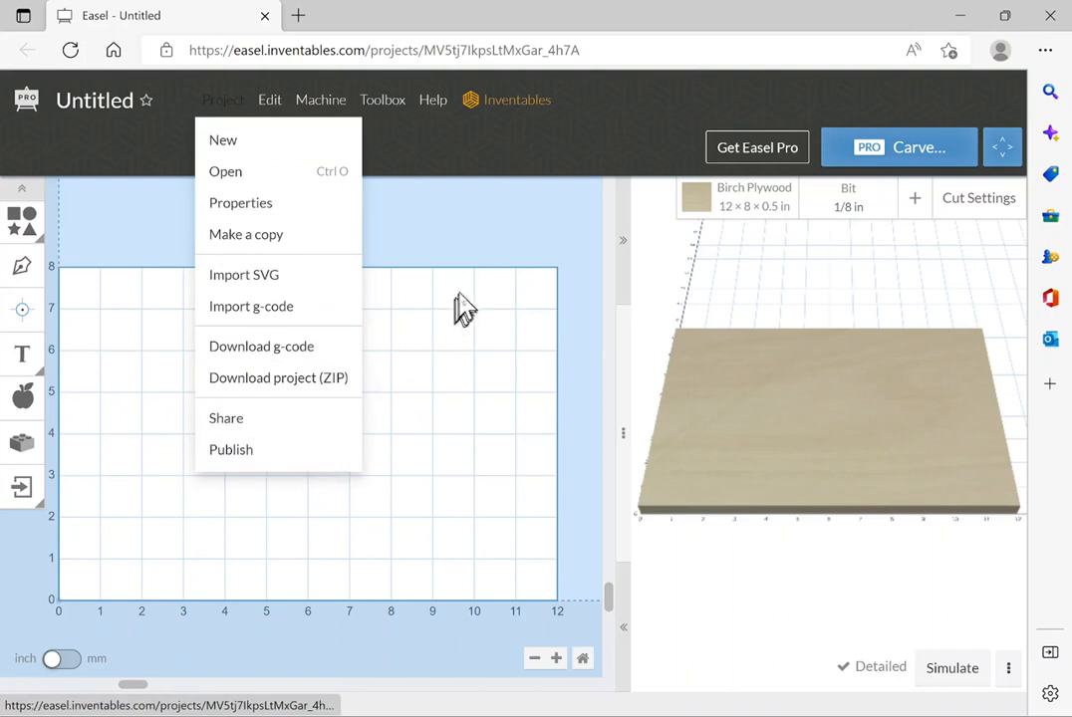
click(503, 229)
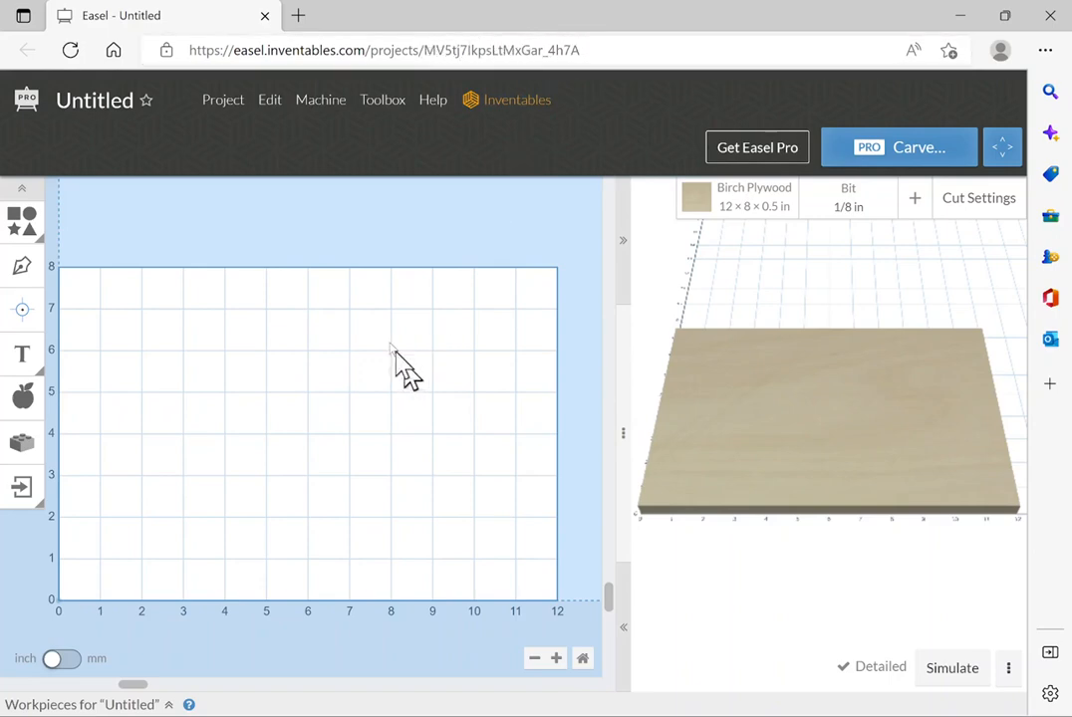
drag(581, 50, 167, 30)
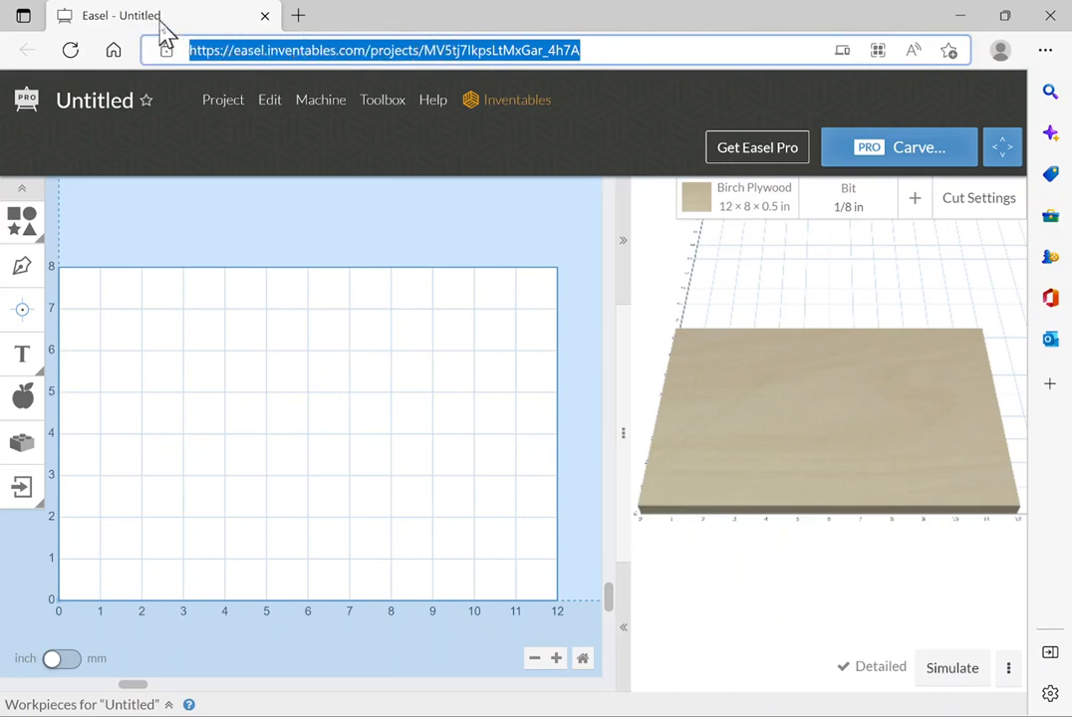
Switch to File Explorer and open the text document Lesson 7 link from the CNC Downloads folder on USB Drive (E:).
mouse_move(45, 715)
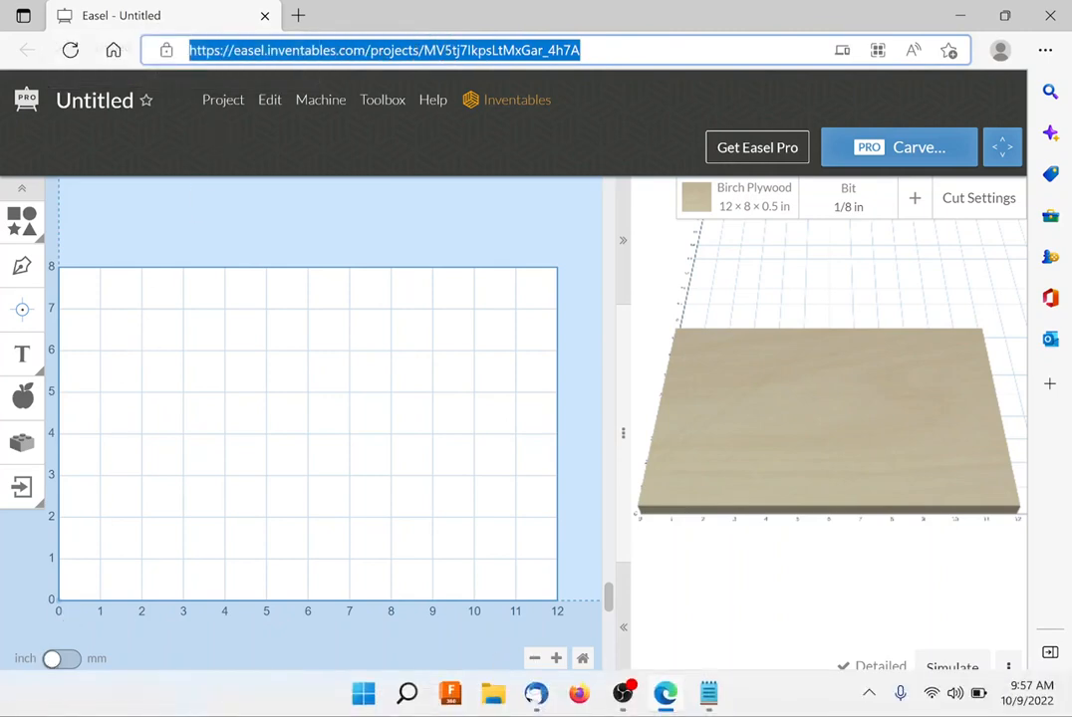
click(503, 705)
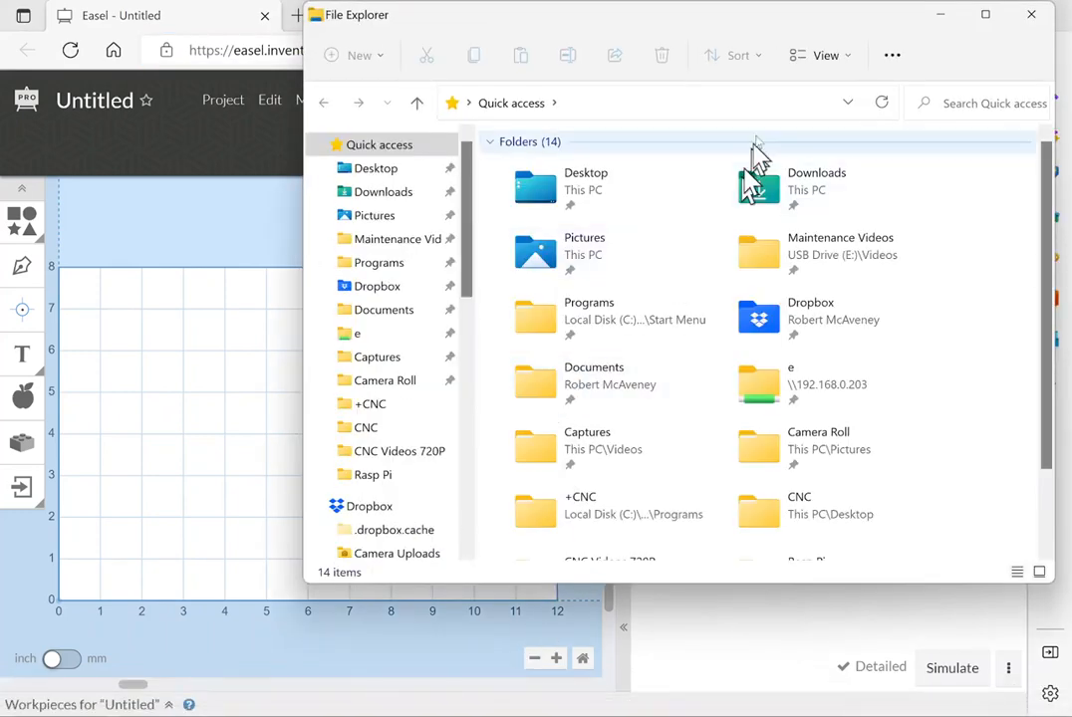
scroll(419, 458, down, 2)
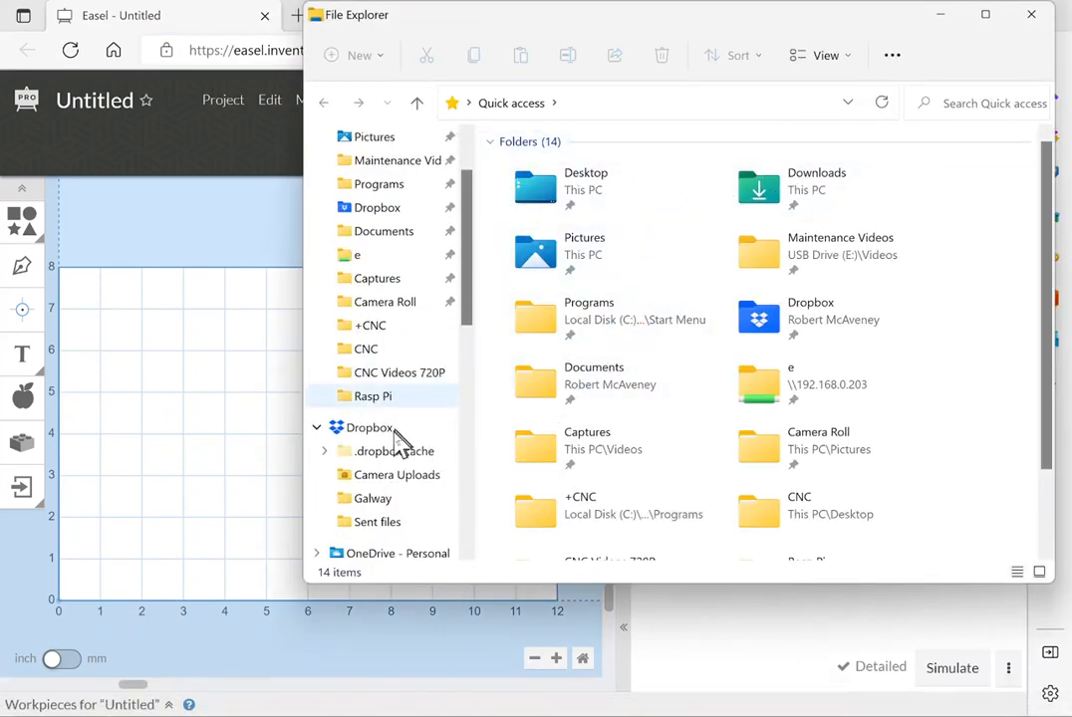
scroll(396, 435, down, 3)
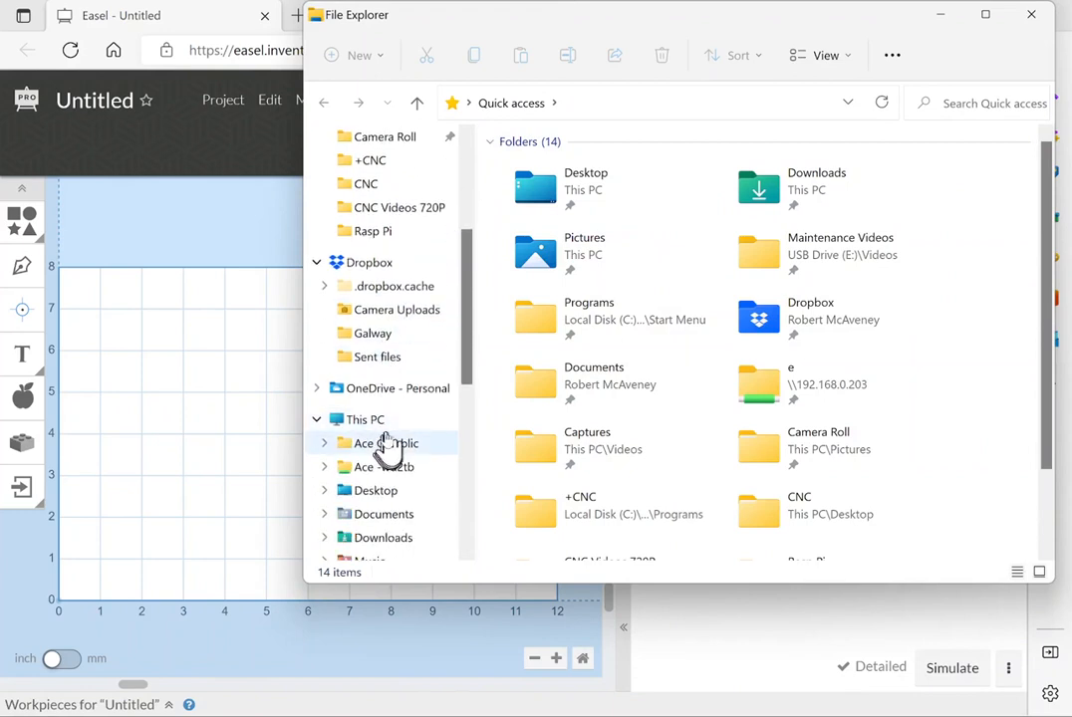
scroll(395, 465, down, 1)
scroll(402, 443, down, 4)
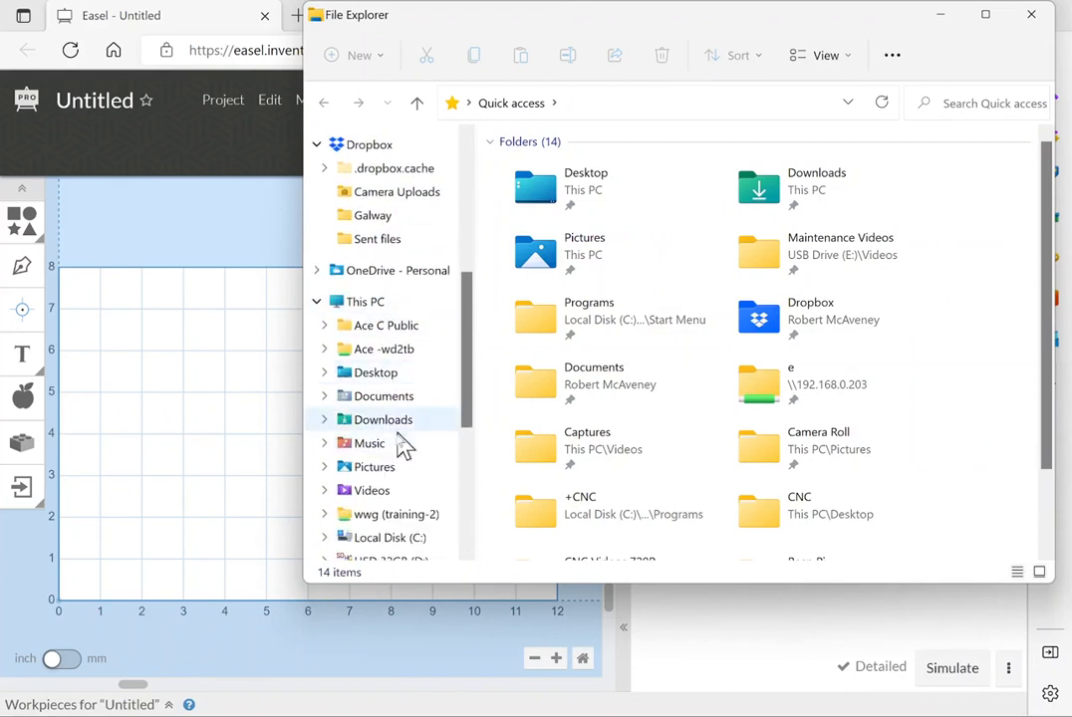
click(405, 485)
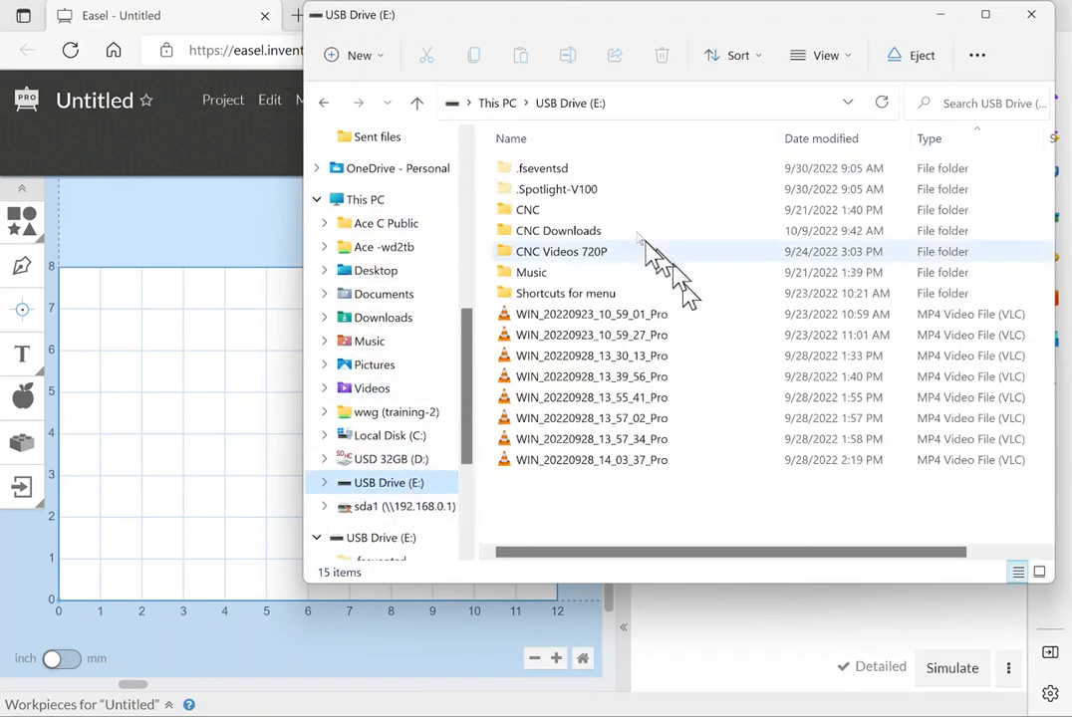
double_click(596, 235)
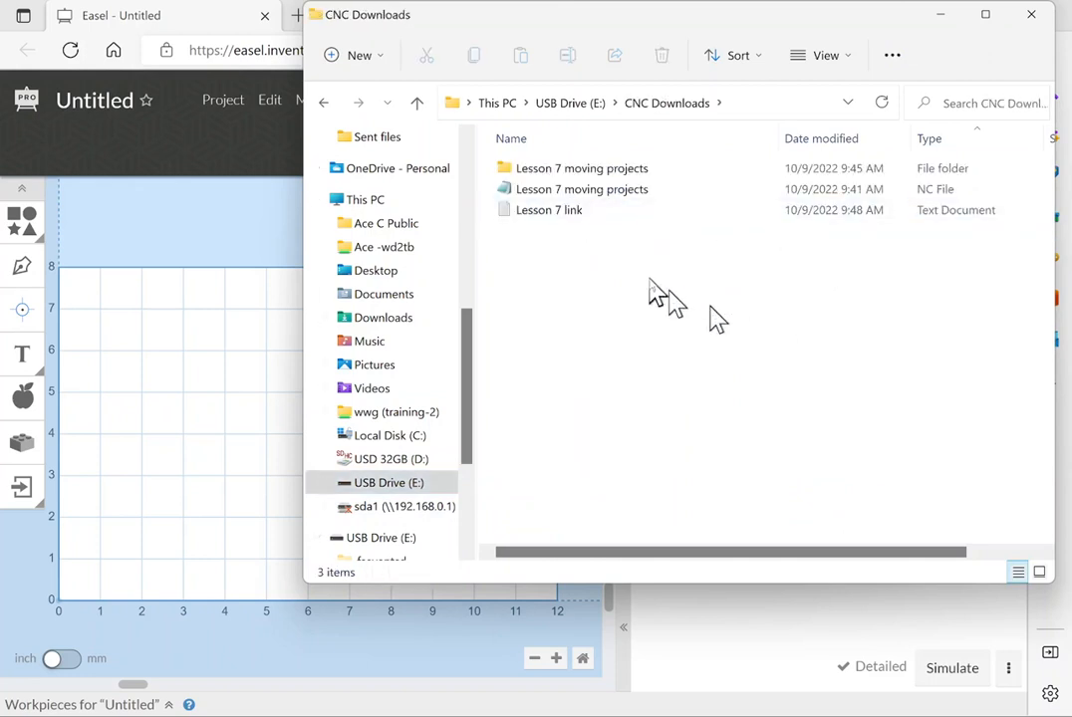
double_click(566, 214)
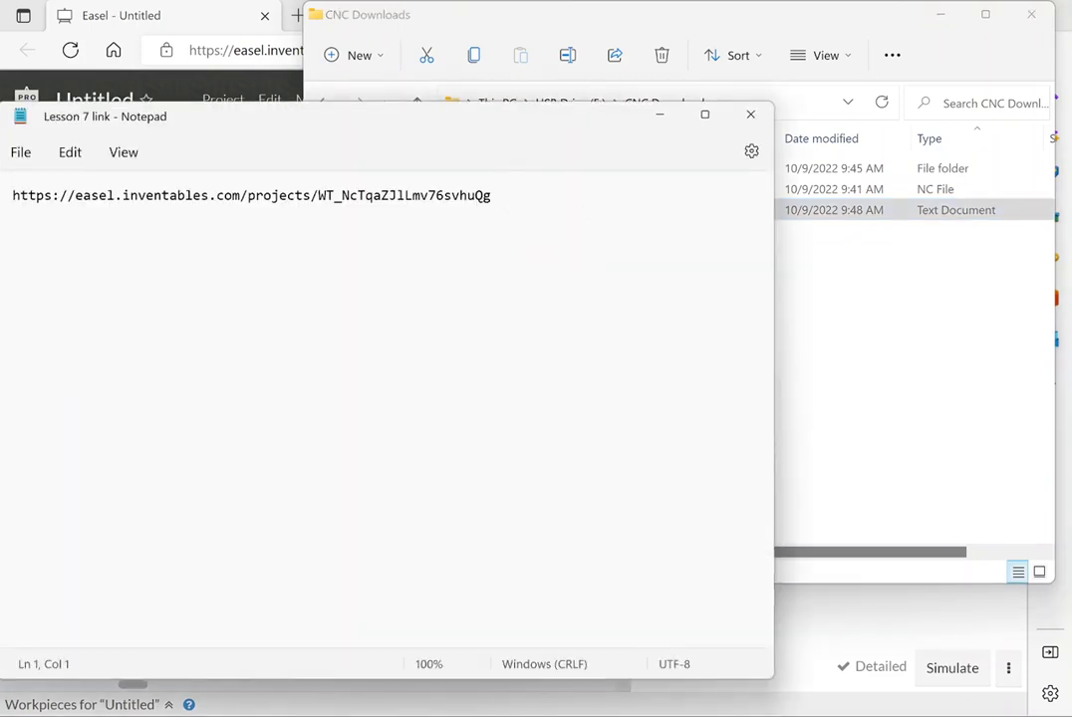
Copy the entire Easel project link from the Lesson 7 link note.
drag(488, 196, 5, 220)
key(ctrl+c)
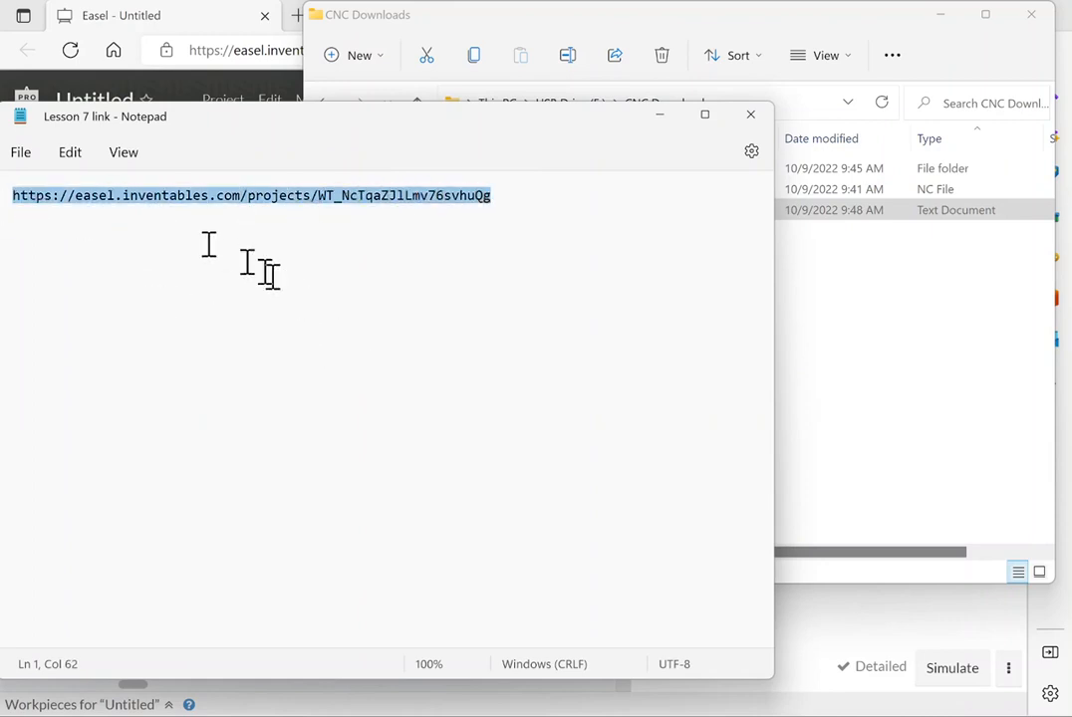
click(69, 154)
mouse_move(123, 153)
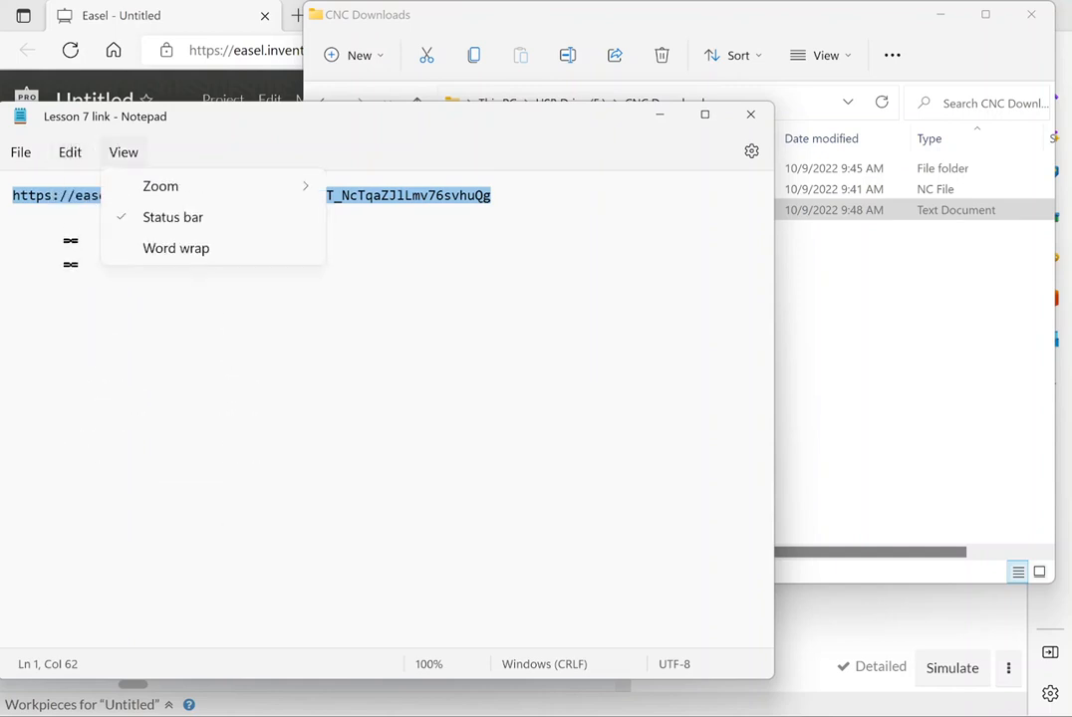
click(529, 324)
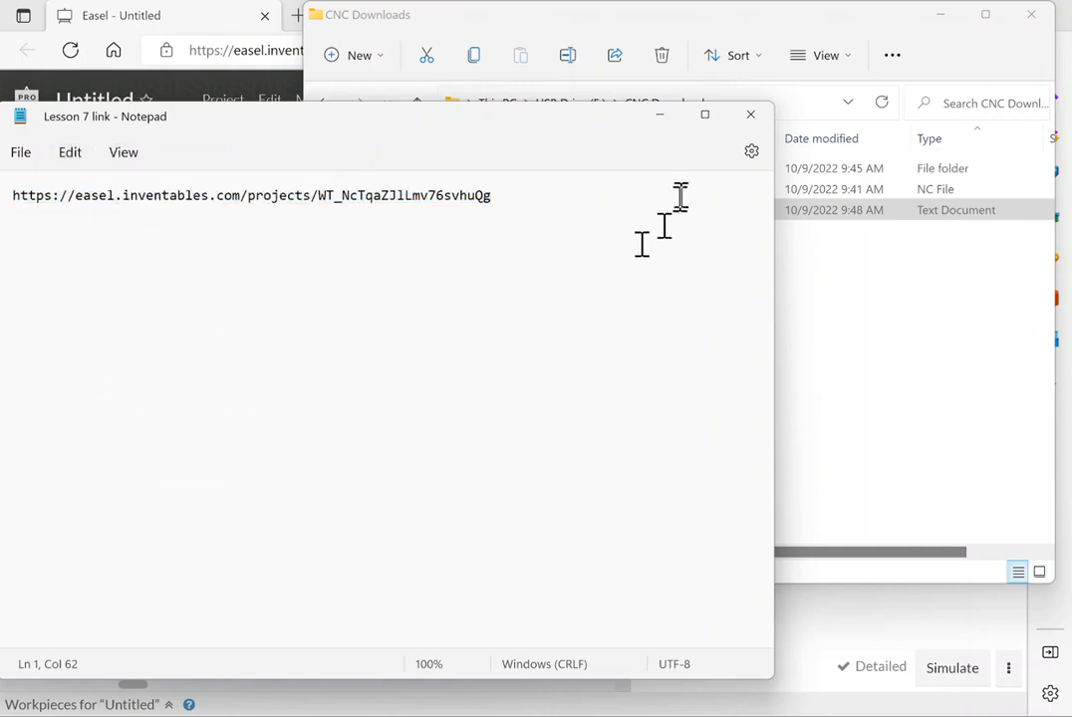
Minimize Notepad and File Explorer, and load the copied Lesson 7 moving projects link in the open Edge tab.
click(659, 116)
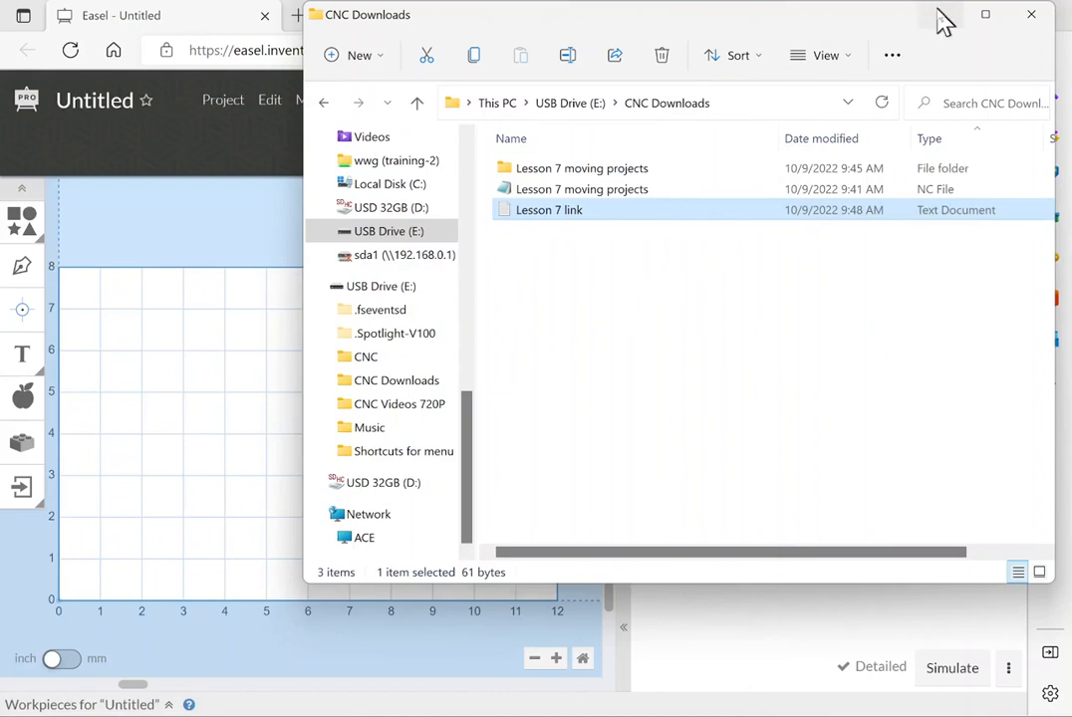
click(940, 14)
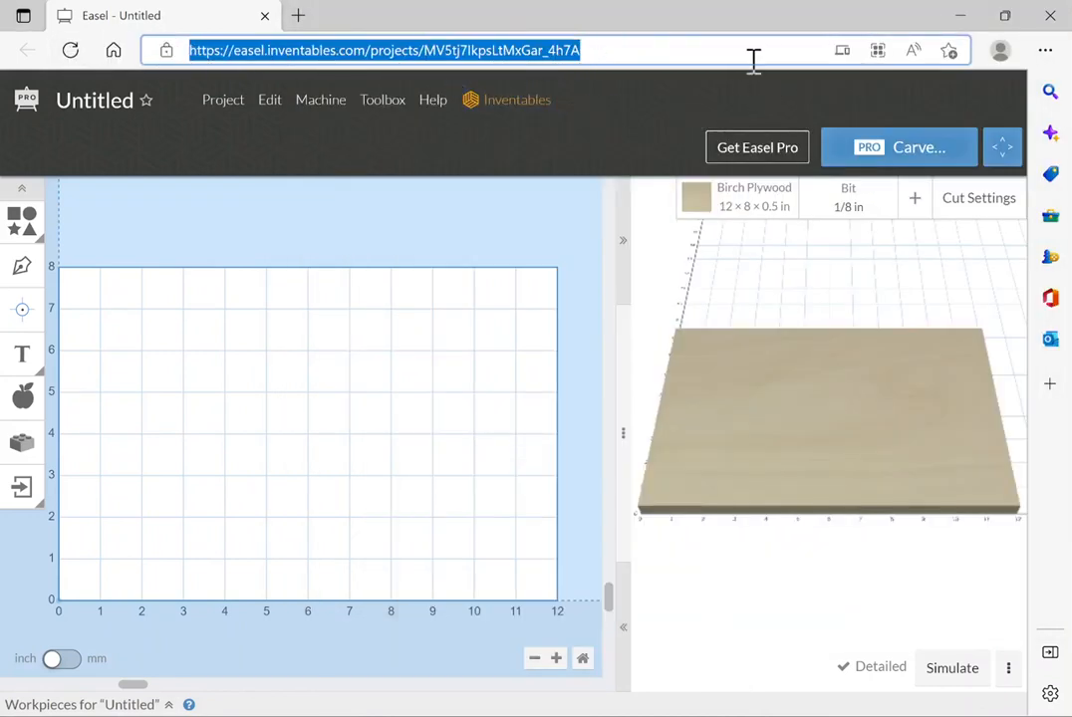
key(ctrl+v)
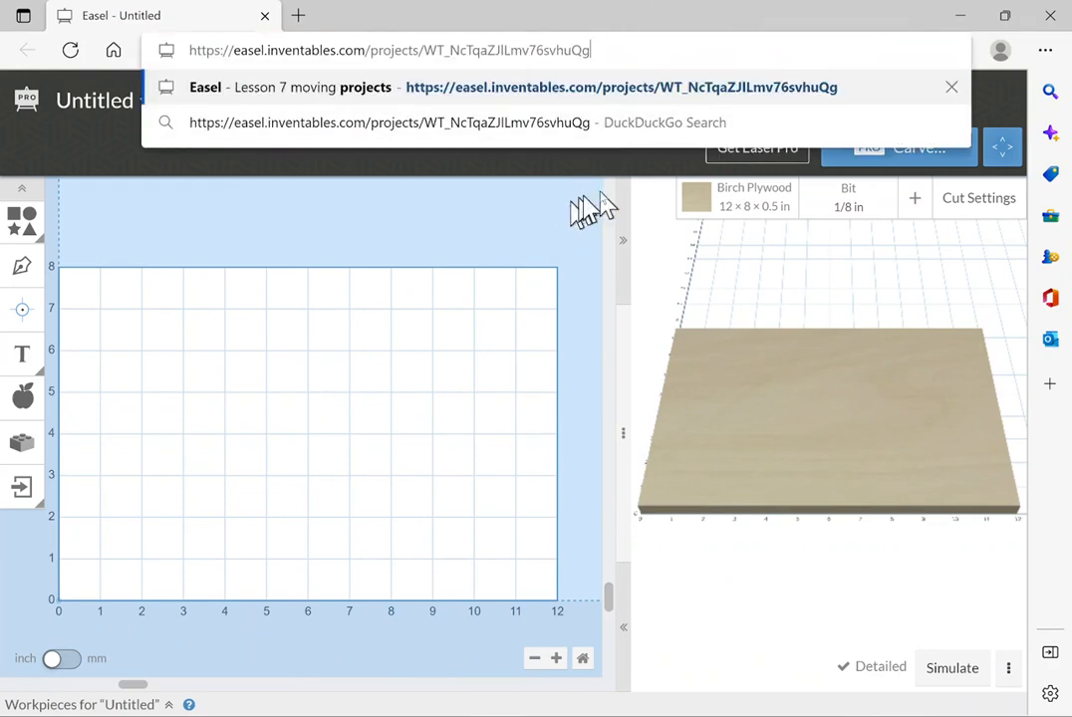
click(680, 87)
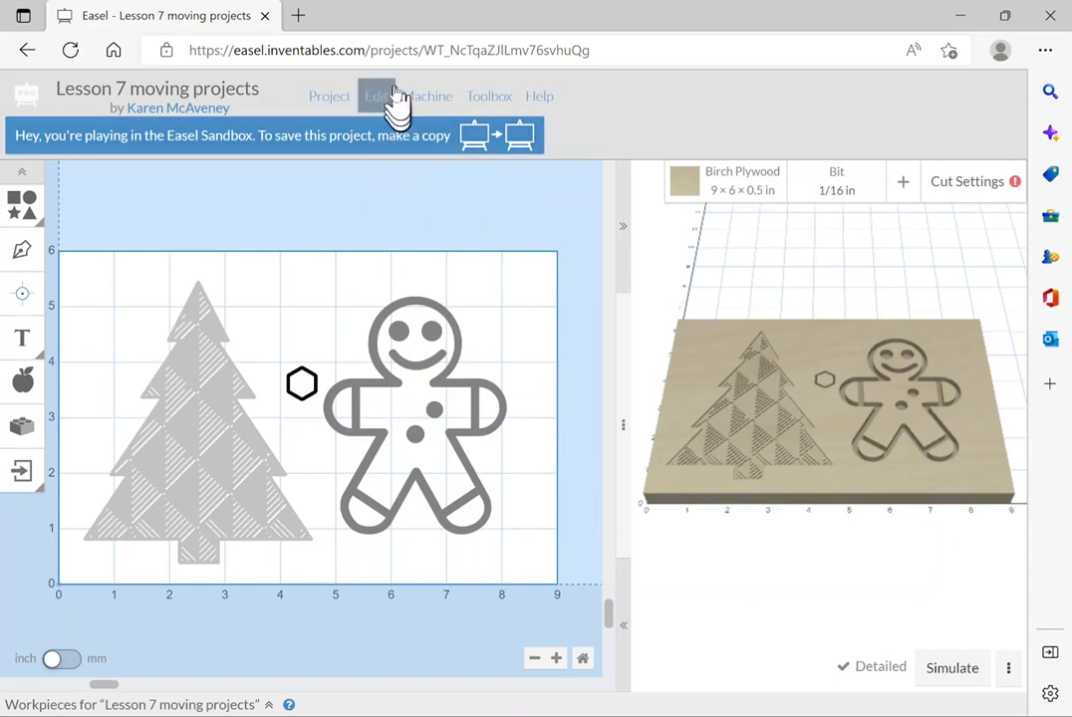
Make a copy of the shared Lesson 7 moving projects project and close the browser tab of the original.
click(342, 95)
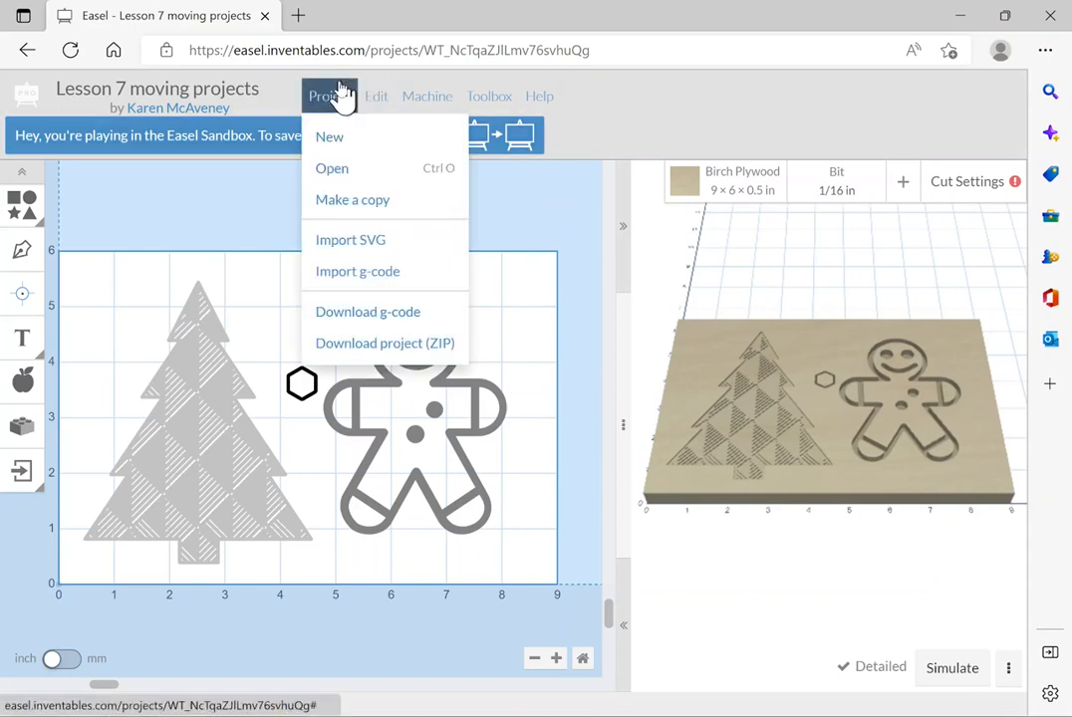
click(365, 200)
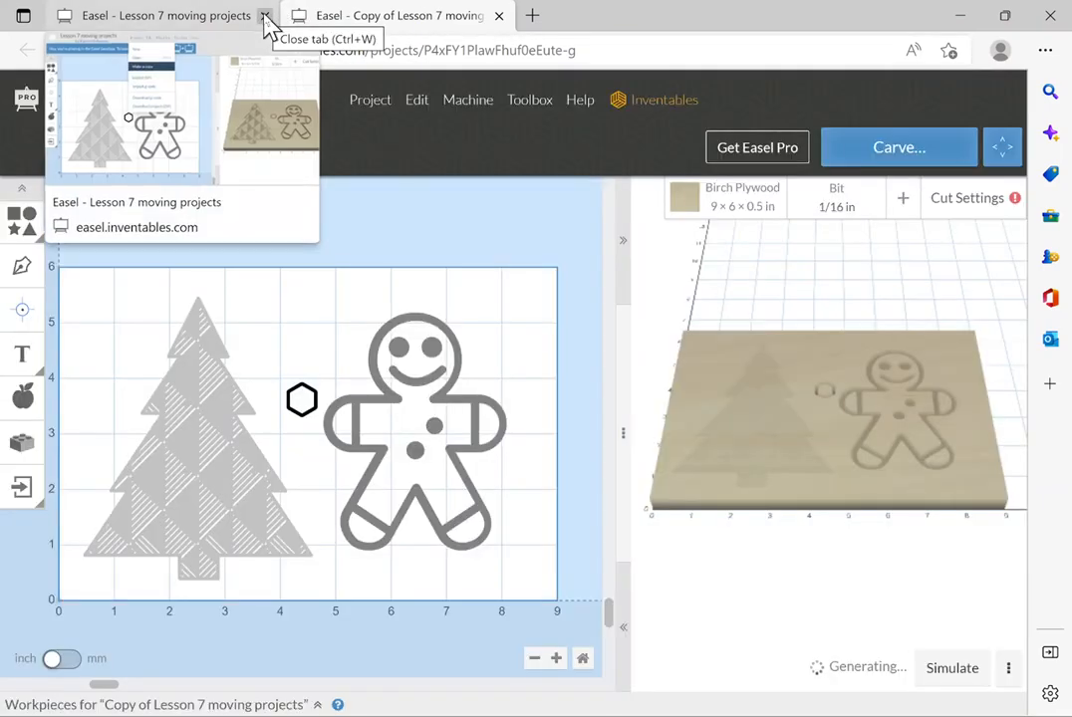
click(265, 16)
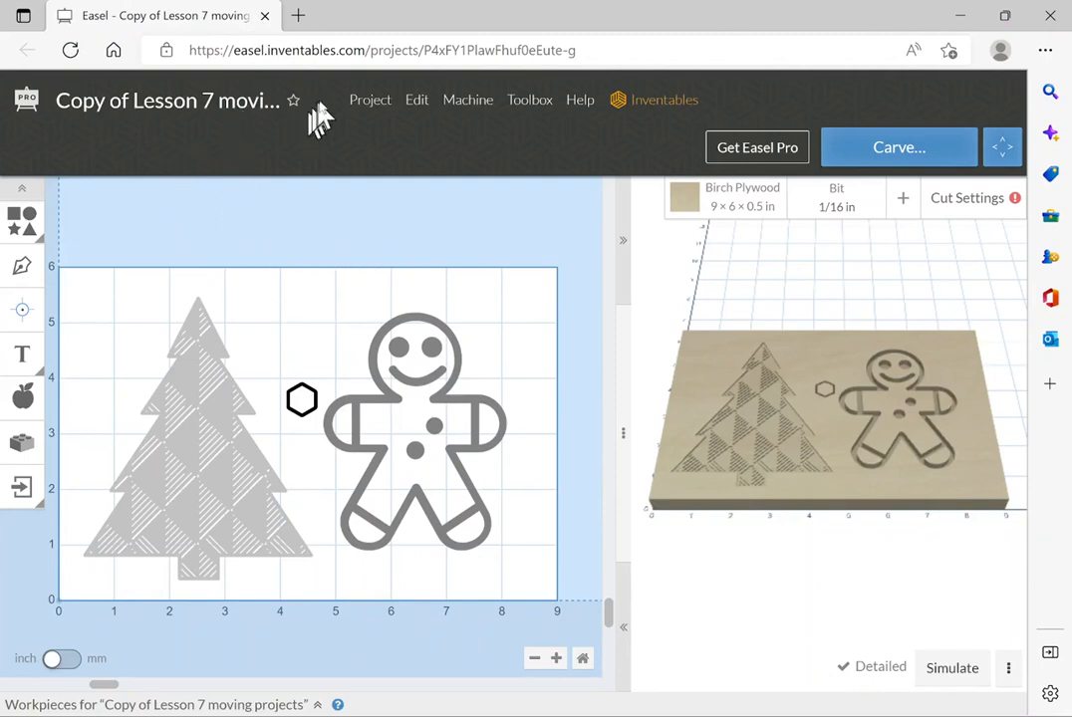
Open Copy of Lesson 7 moving projects from the account's project list and simulate its toolpaths.
click(372, 109)
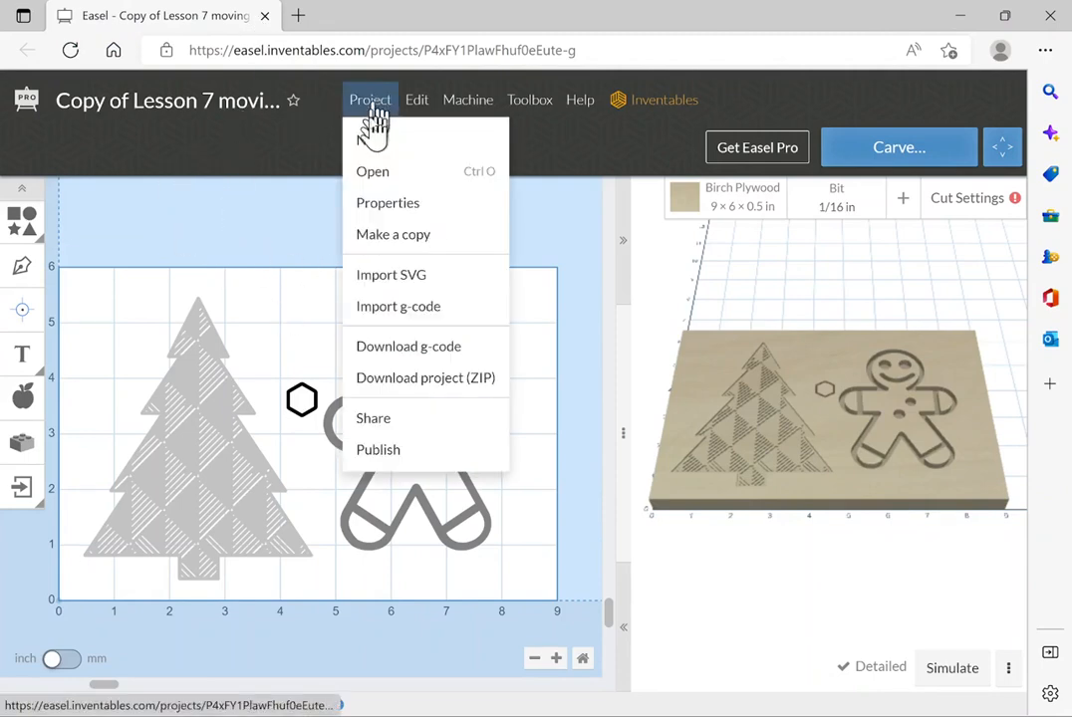
click(376, 172)
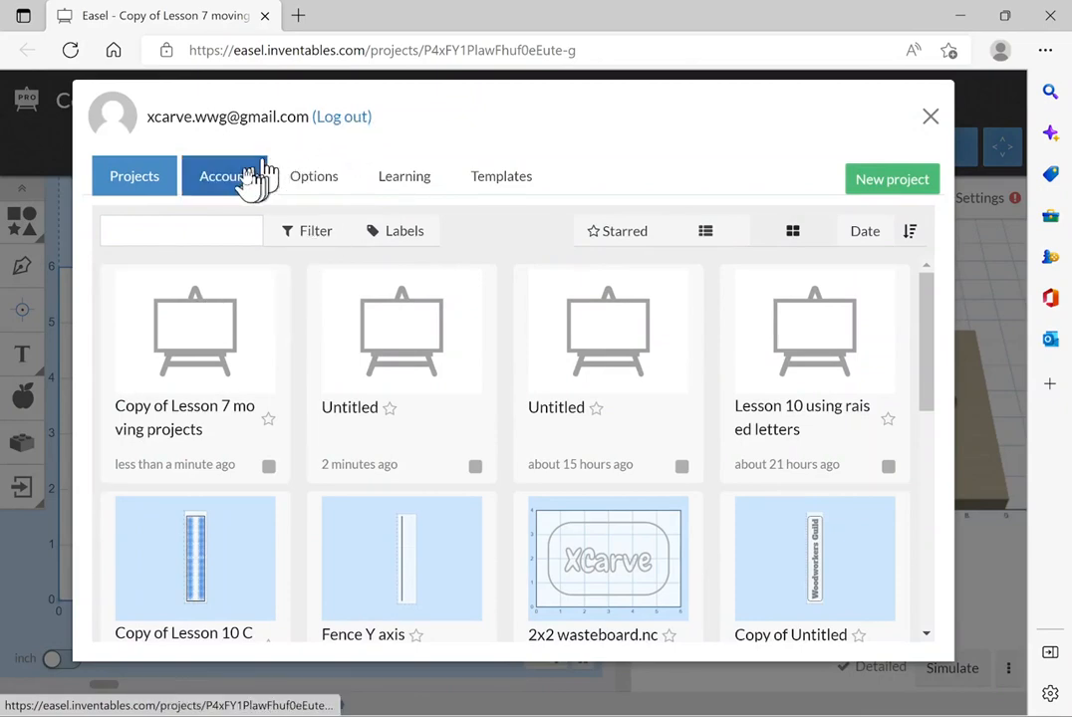
click(204, 329)
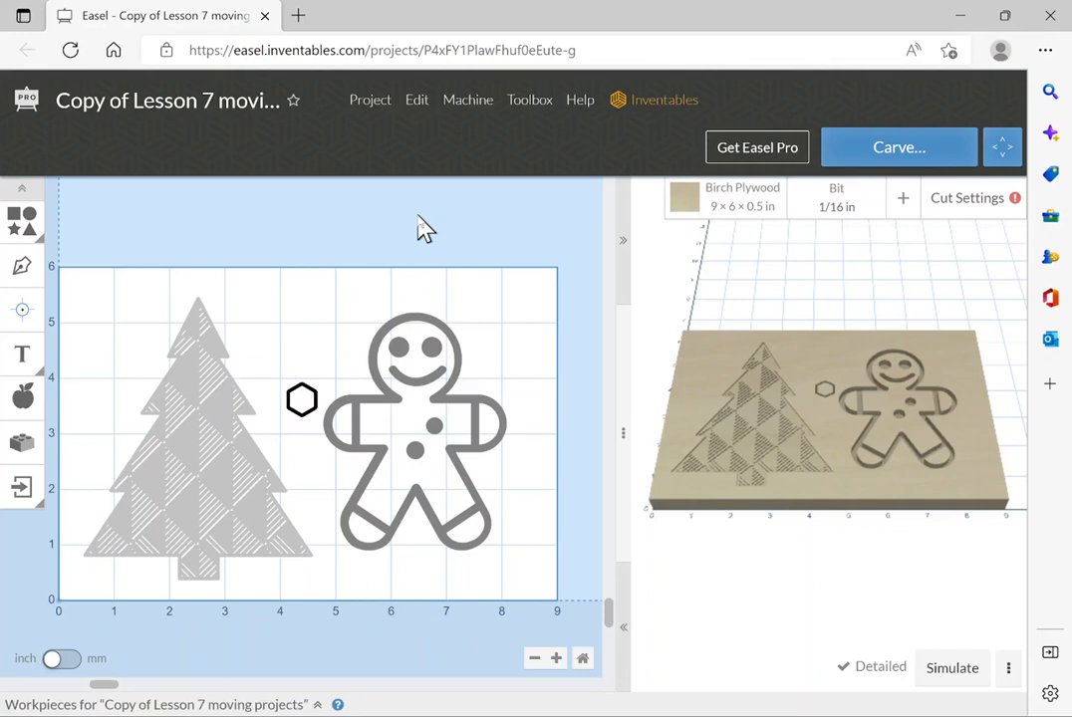
click(950, 677)
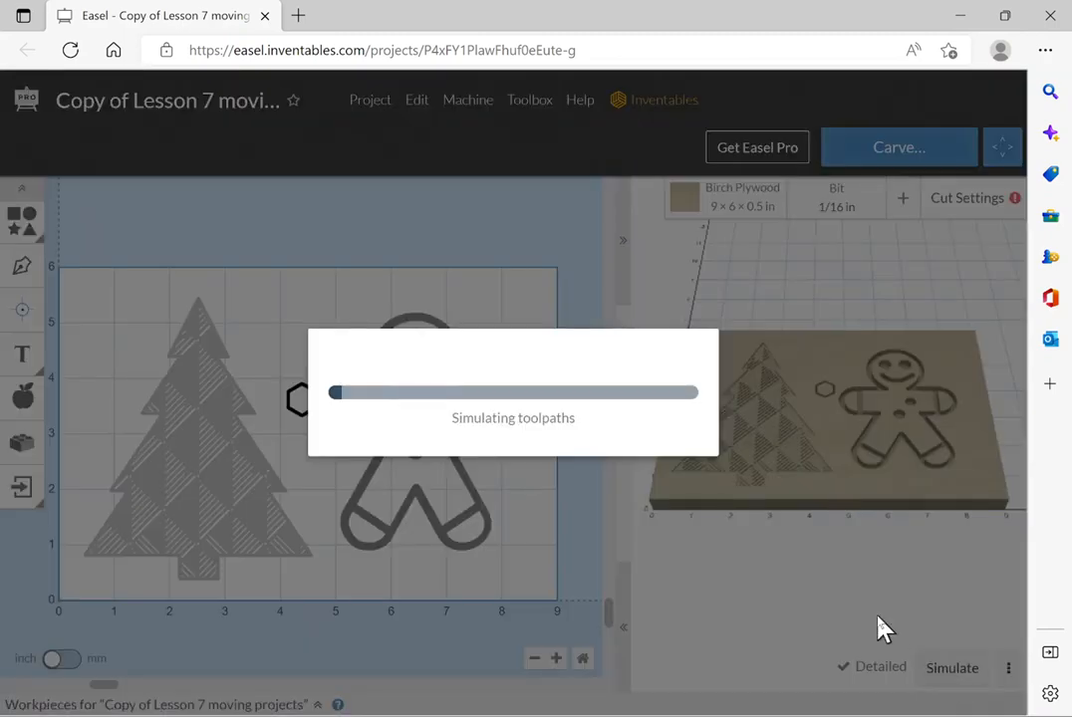